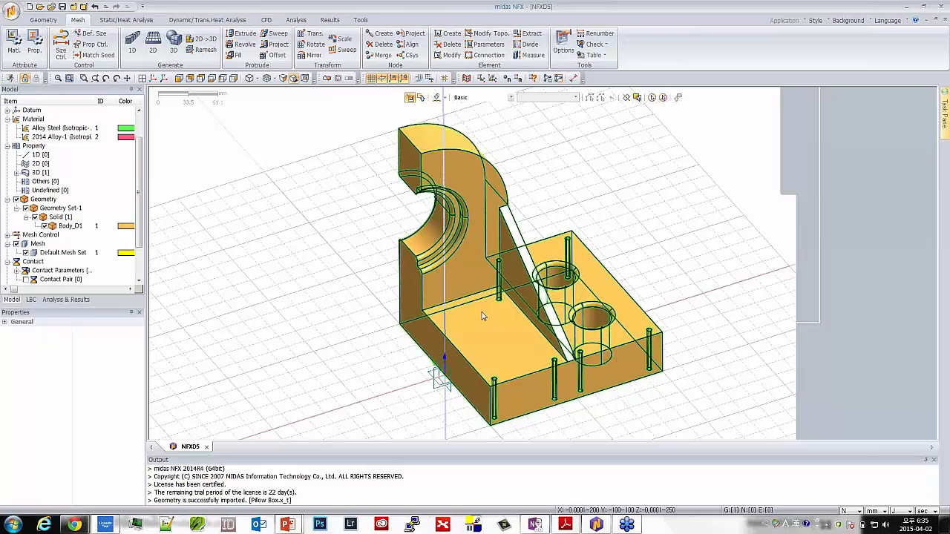
pyautogui.scroll(1, 482, 313)
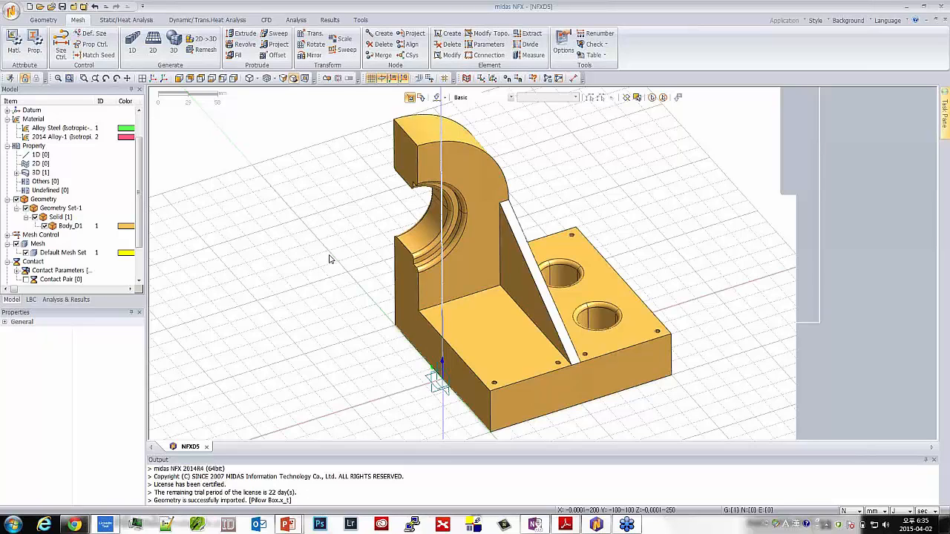
pyautogui.moveTo(645, 251); pyautogui.dragTo(553, 239, button='middle')
pyautogui.scroll(-1, 553, 247)
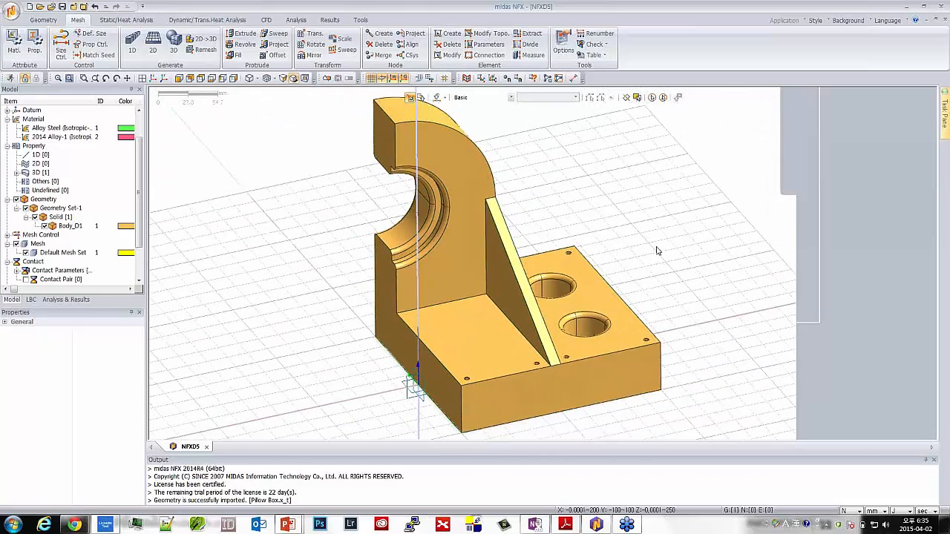
pyautogui.moveTo(656, 250)
pyautogui.mouseDown(button='middle')
pyautogui.moveTo(666, 248)
pyautogui.moveTo(653, 266)
pyautogui.mouseUp(button='middle')
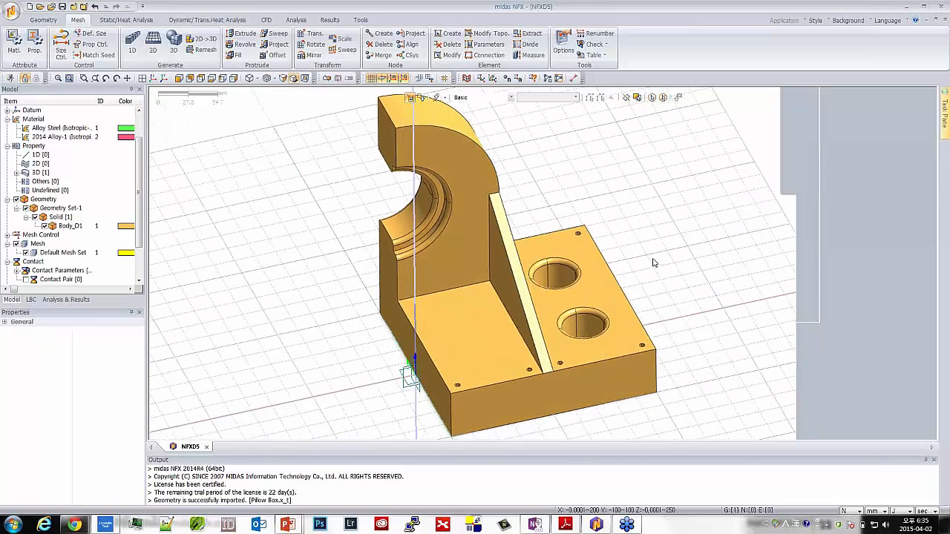
pyautogui.moveTo(292, 338); pyautogui.dragTo(469, 273, button='middle')
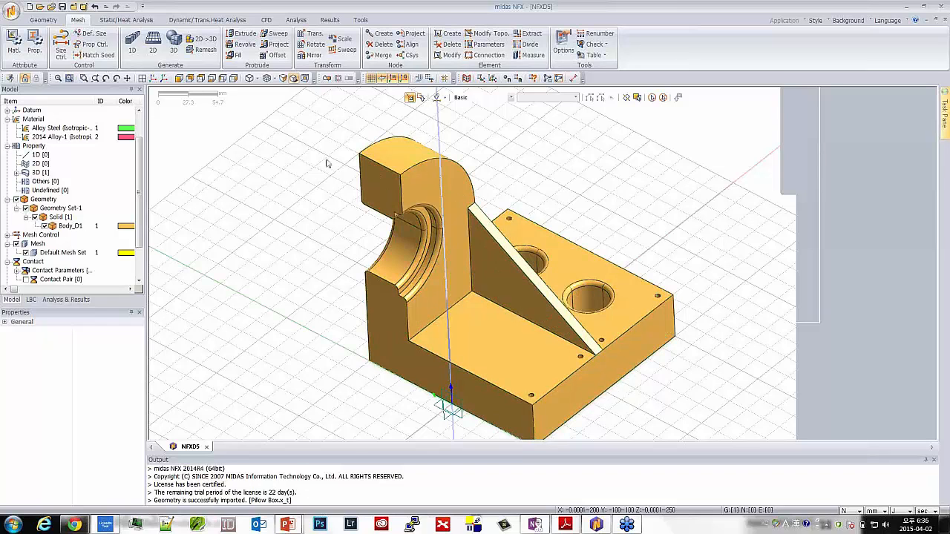
pyautogui.moveTo(355, 186); pyautogui.dragTo(346, 202, button='middle')
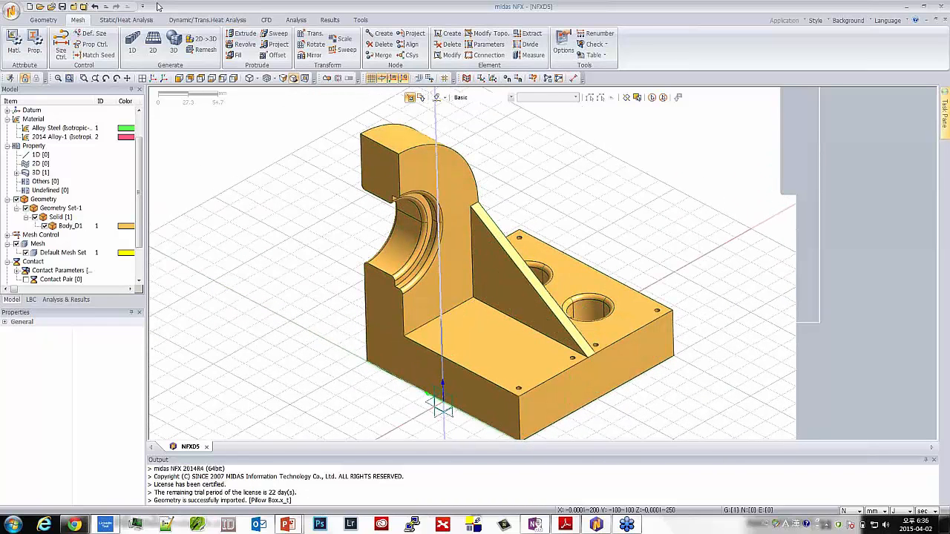
# Use automatic model simplification on the solid body to find and remove all small holes within the default size limit
pyautogui.click(46, 22)
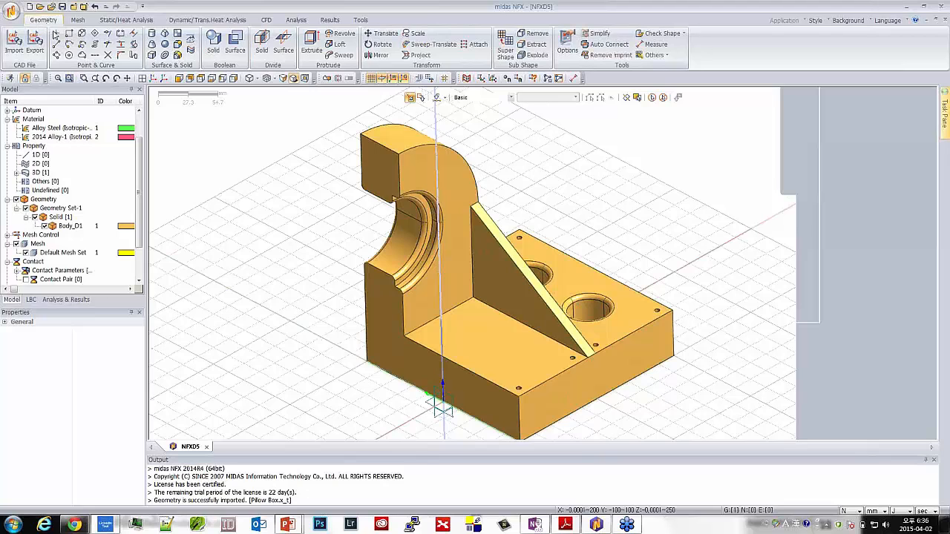
pyautogui.click(600, 35)
pyautogui.moveTo(130, 102); pyautogui.dragTo(221, 106)
pyautogui.click(564, 327)
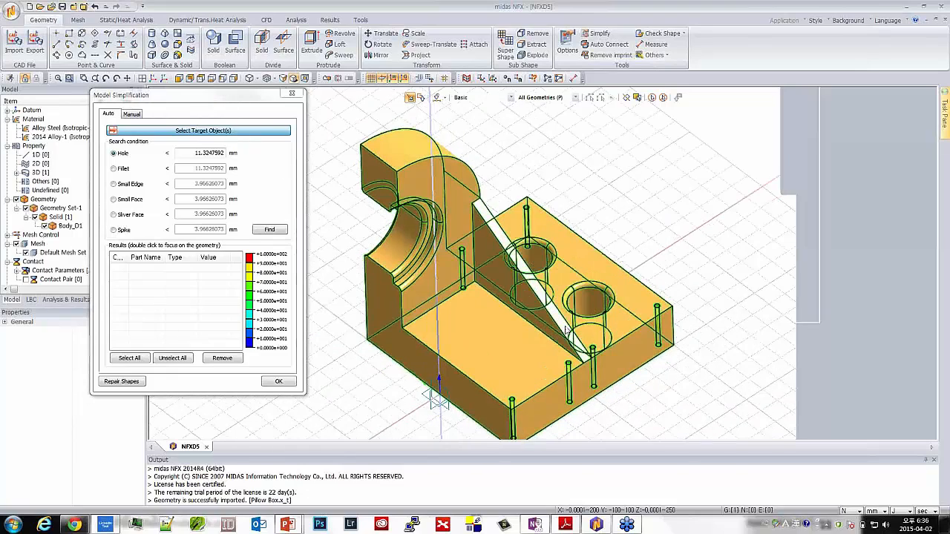
pyautogui.scroll(-2, 566, 330)
pyautogui.scroll(2, 546, 385)
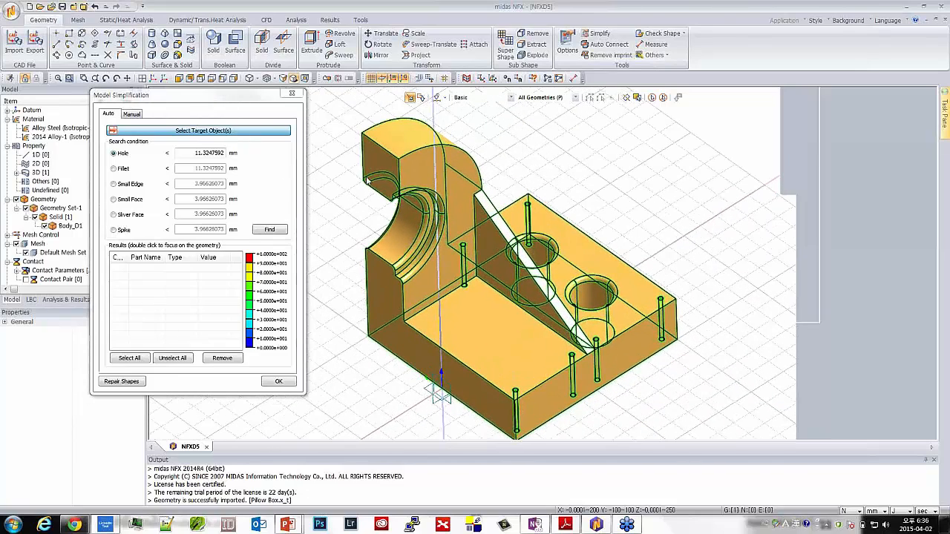
pyautogui.click(131, 116)
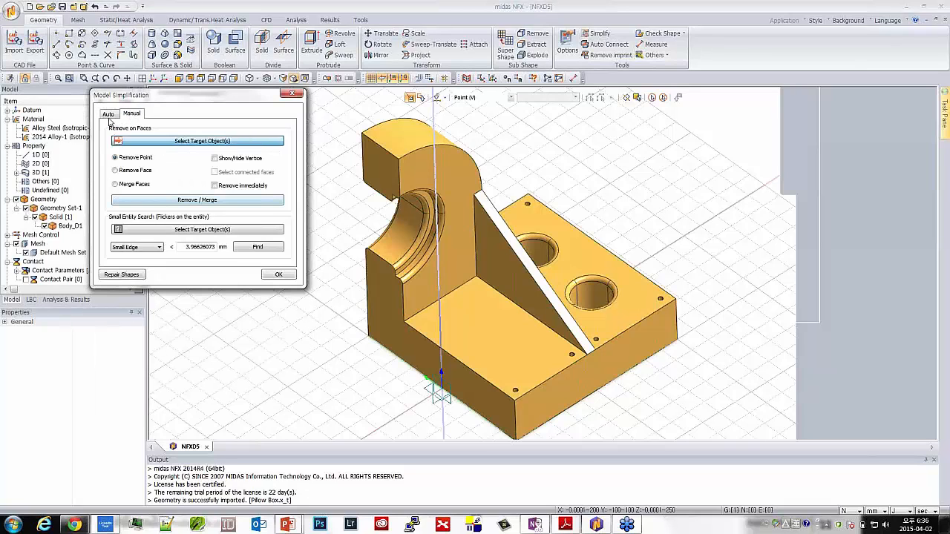
pyautogui.click(108, 116)
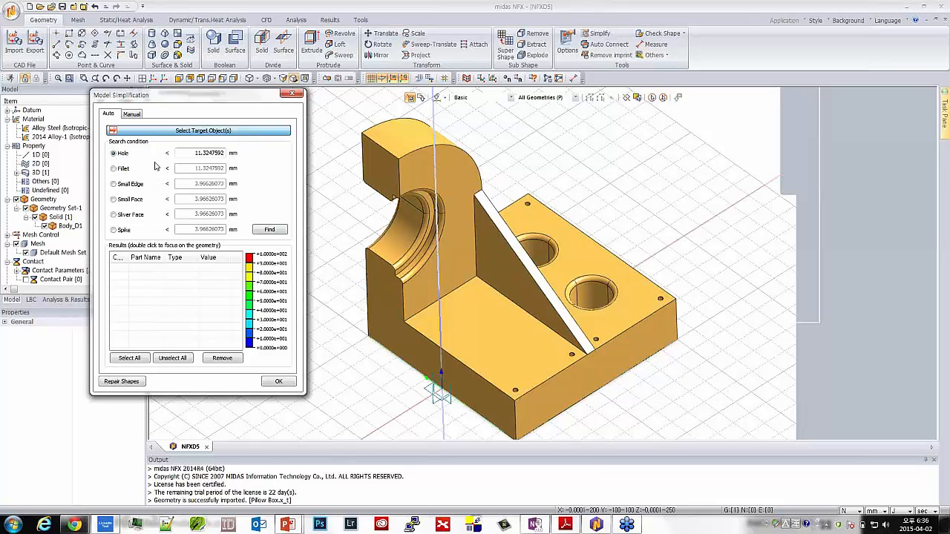
pyautogui.click(446, 297)
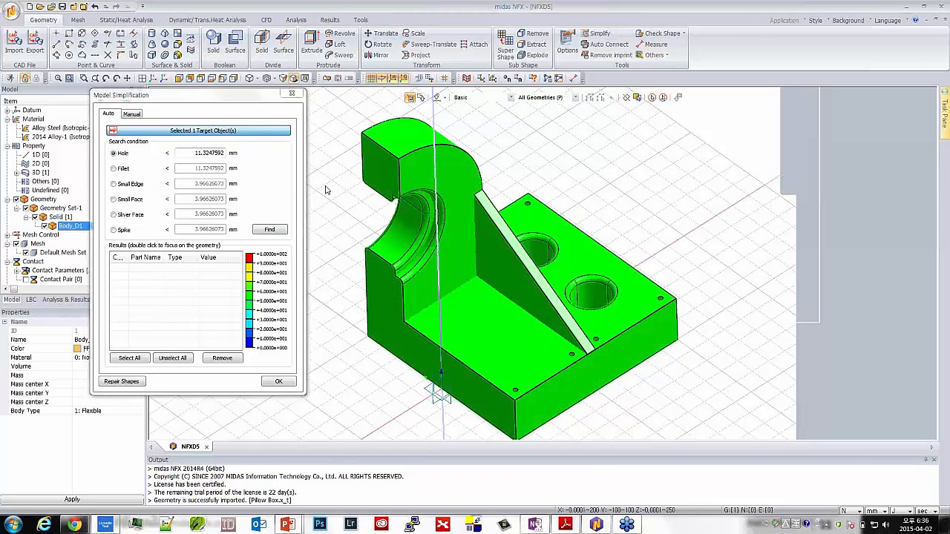
pyautogui.click(267, 230)
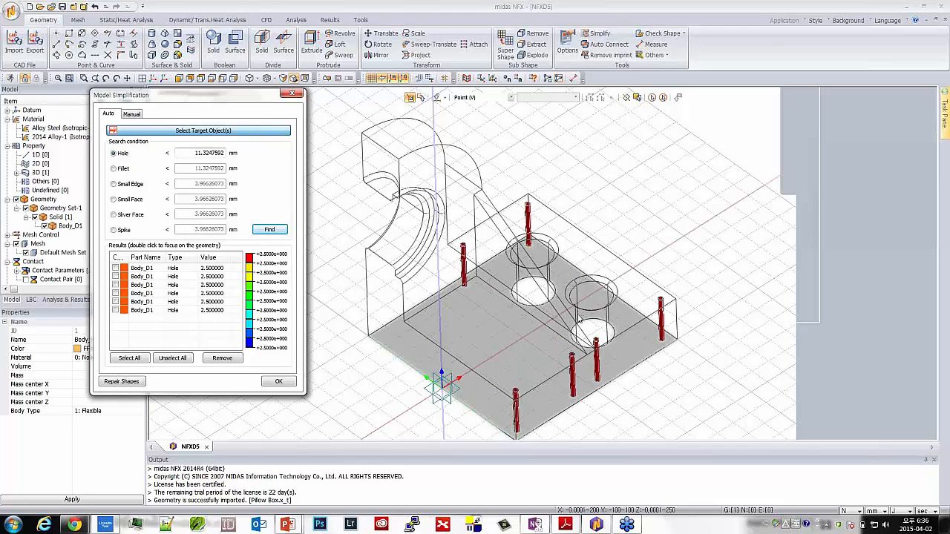
pyautogui.click(132, 359)
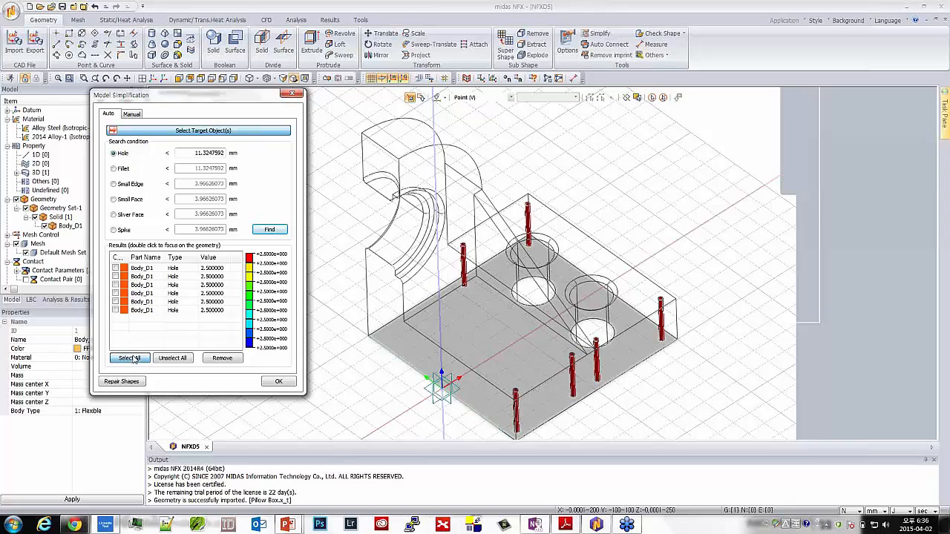
pyautogui.click(222, 359)
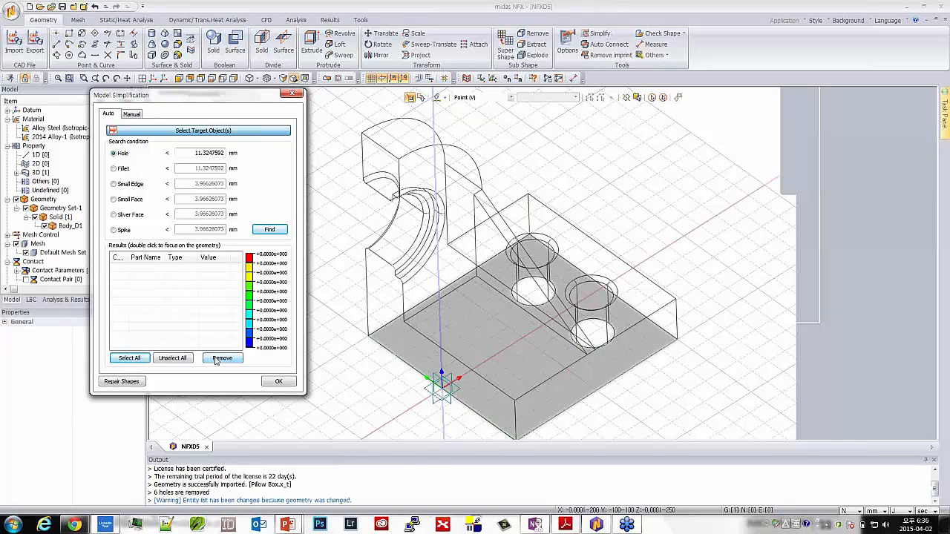
# Find and remove all fillets within the default size limit from the body, and finish the simplification
pyautogui.click(123, 169)
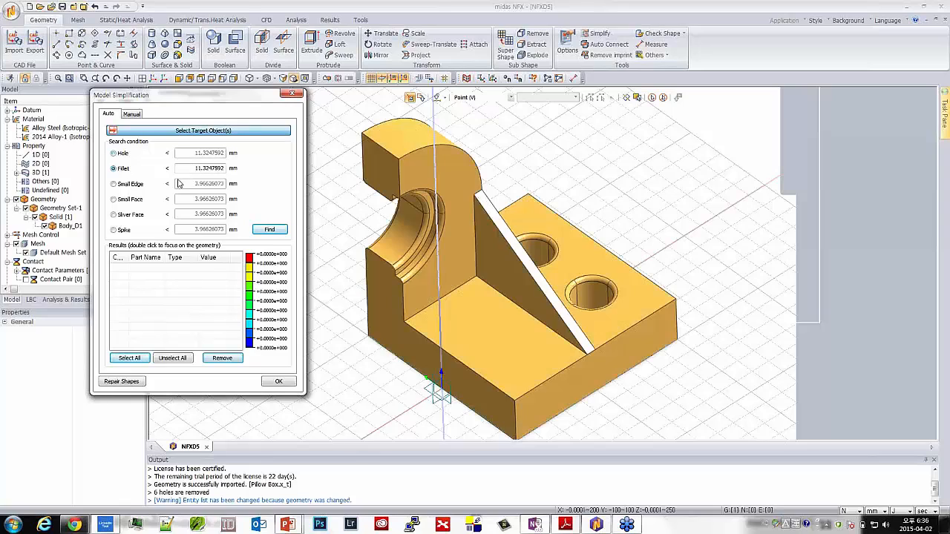
pyautogui.click(270, 230)
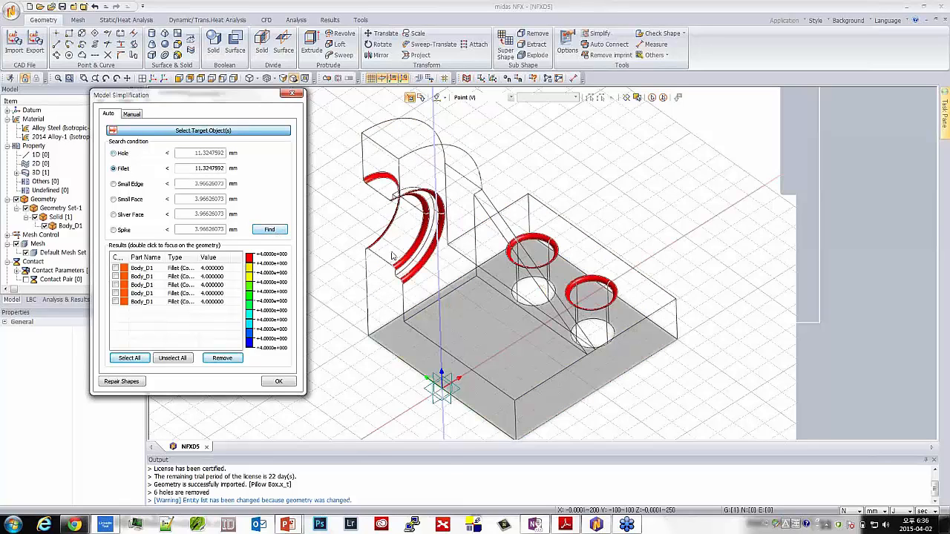
pyautogui.click(129, 358)
pyautogui.click(223, 357)
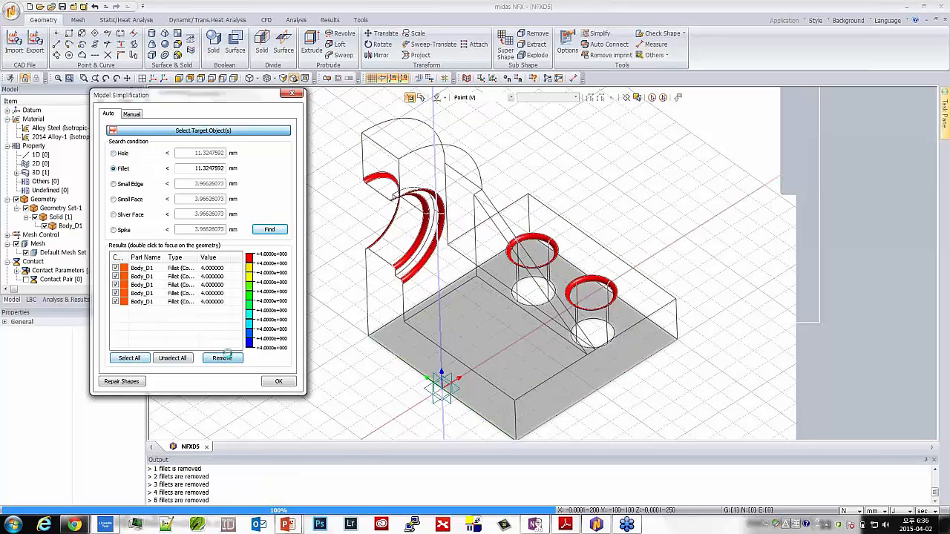
pyautogui.click(276, 382)
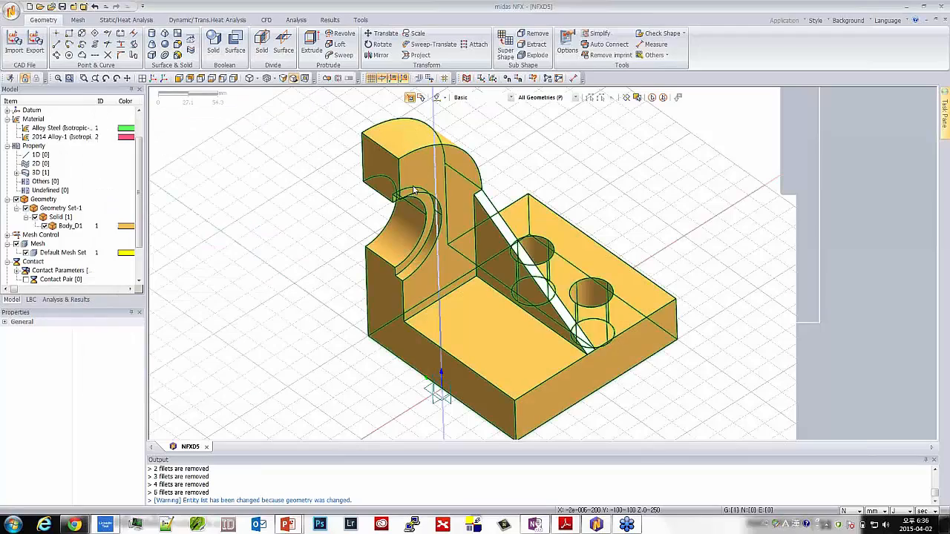
# Examine the simplified bracket from several angles, including the bore and the two large base holes
pyautogui.moveTo(356, 263)
pyautogui.mouseDown(button='middle')
pyautogui.moveTo(403, 244)
pyautogui.moveTo(325, 246)
pyautogui.moveTo(353, 255)
pyautogui.mouseUp(button='middle')
pyautogui.scroll(5, 338, 325)
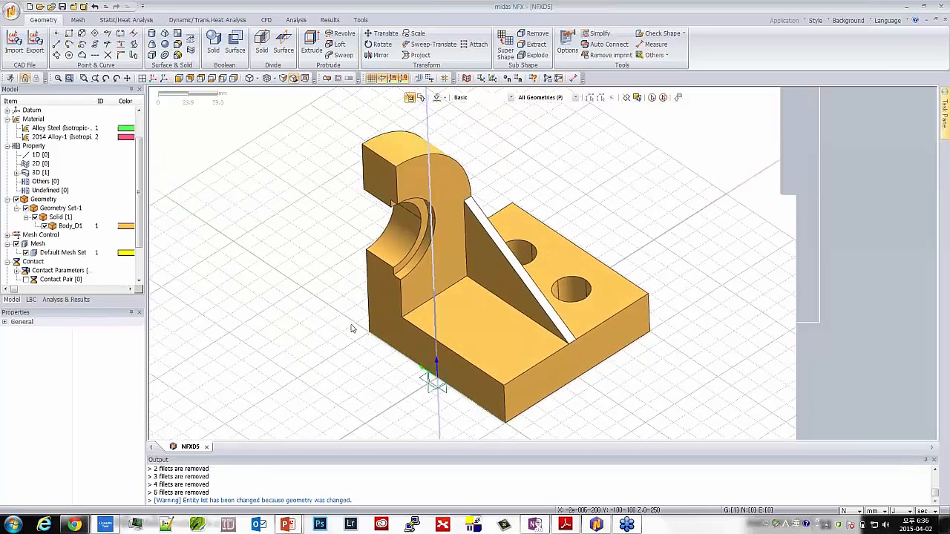
pyautogui.scroll(-2, 456, 297)
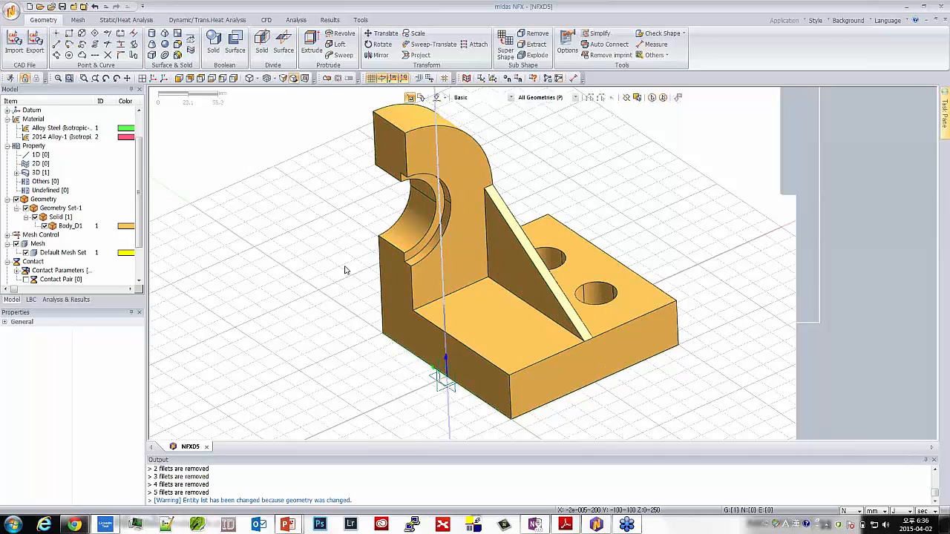
pyautogui.moveTo(334, 301); pyautogui.dragTo(345, 302, button='middle')
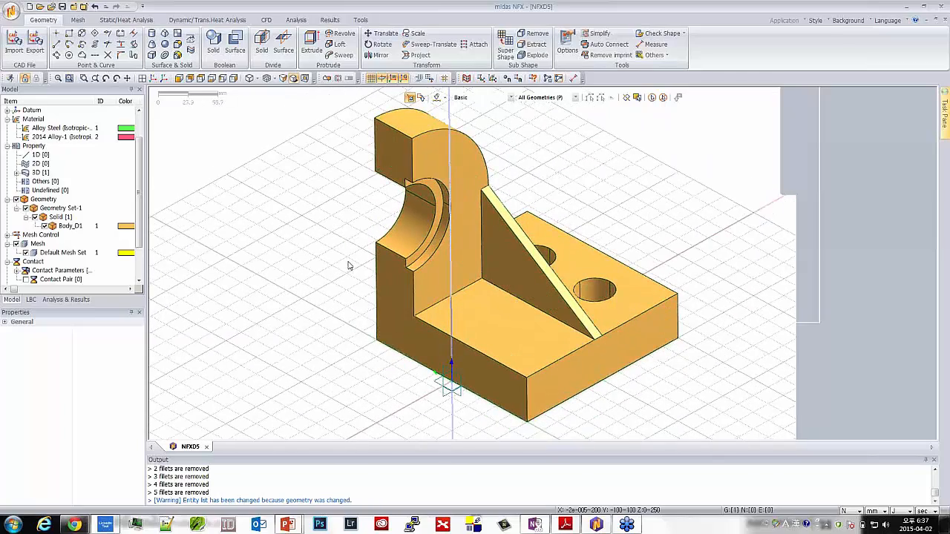
pyautogui.moveTo(349, 266); pyautogui.dragTo(400, 258, button='middle')
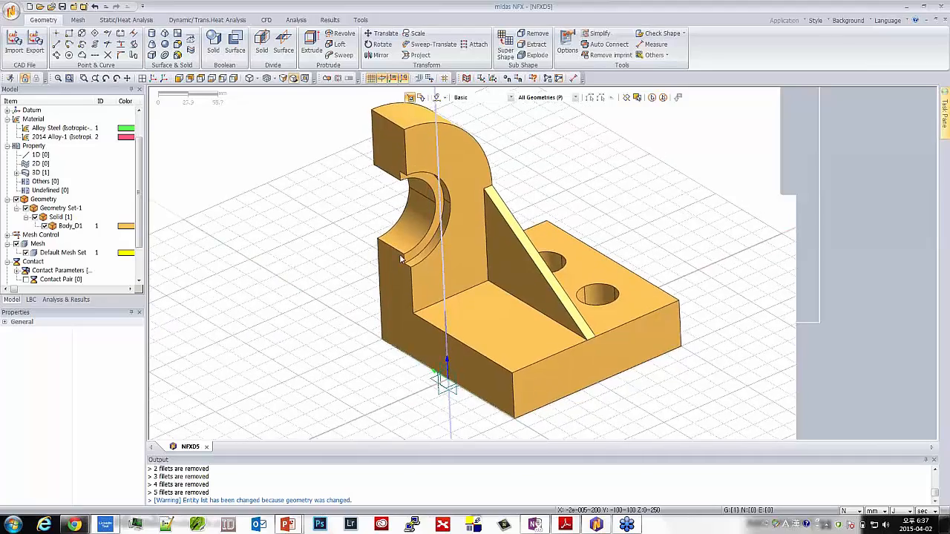
pyautogui.scroll(3, 471, 253)
pyautogui.scroll(-2, 470, 253)
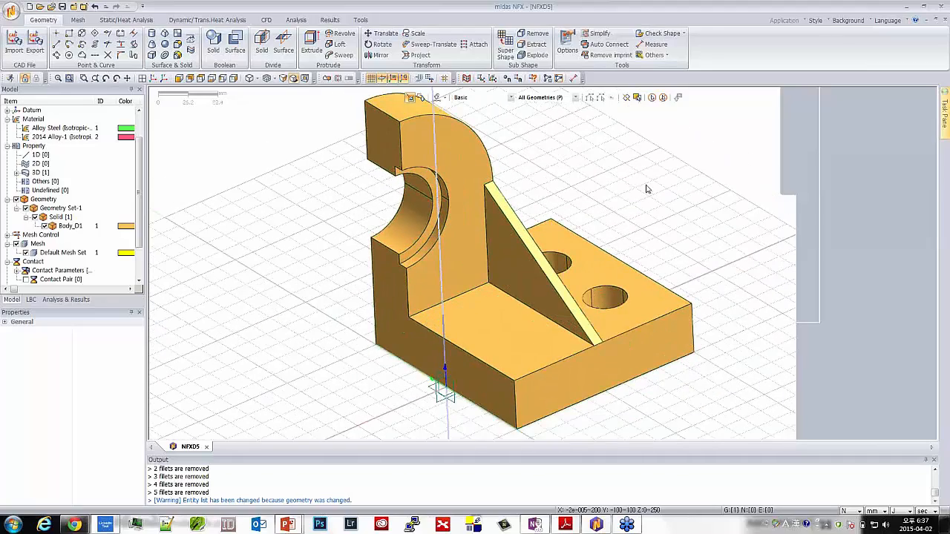
pyautogui.moveTo(627, 209); pyautogui.dragTo(581, 208, button='middle')
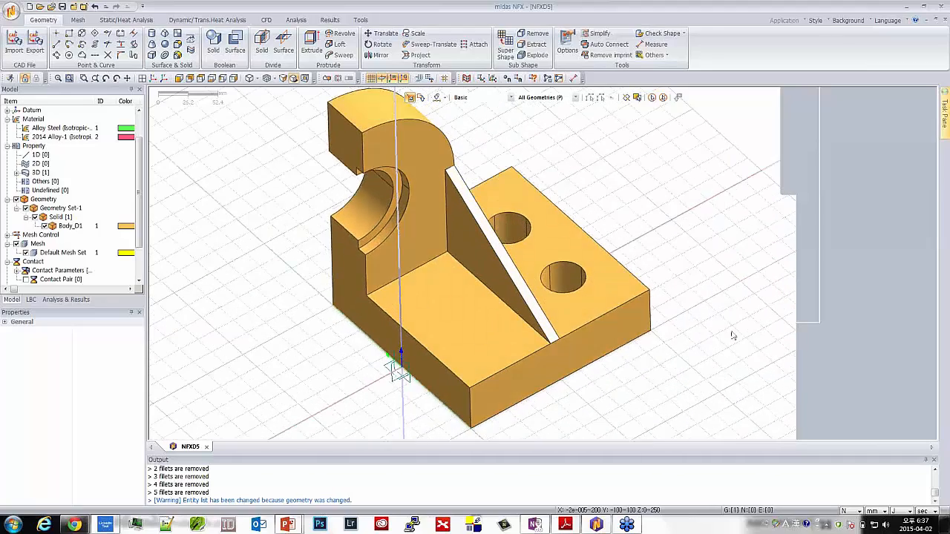
pyautogui.moveTo(732, 336); pyautogui.dragTo(669, 323, button='middle')
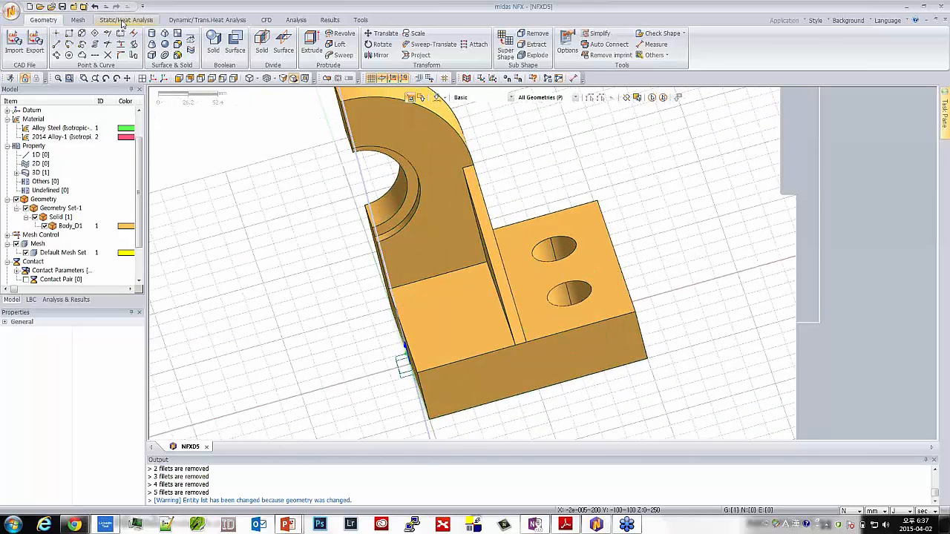
# Apply a pinned face constraint in Boundary Set-1 to all inner faces of the two large base holes, extending the selection by feature angle
pyautogui.click(124, 21)
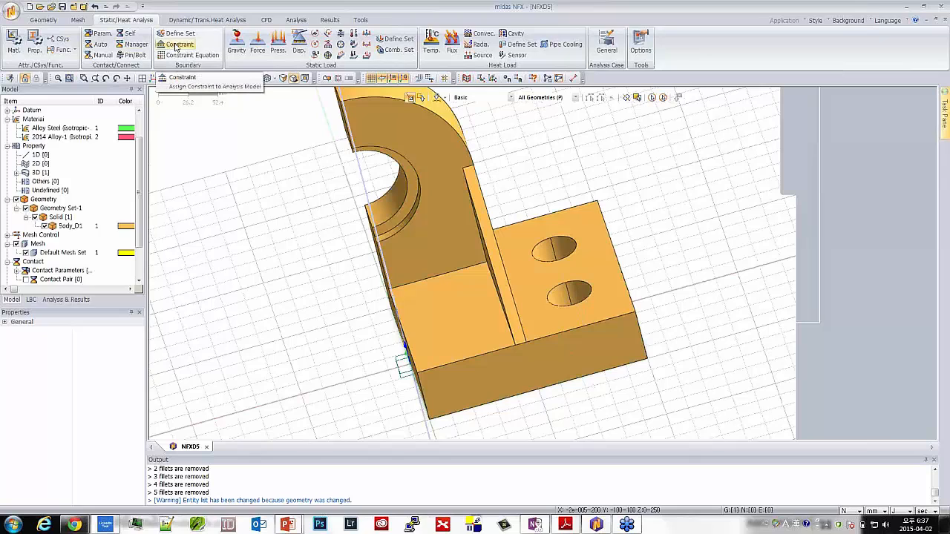
pyautogui.click(176, 51)
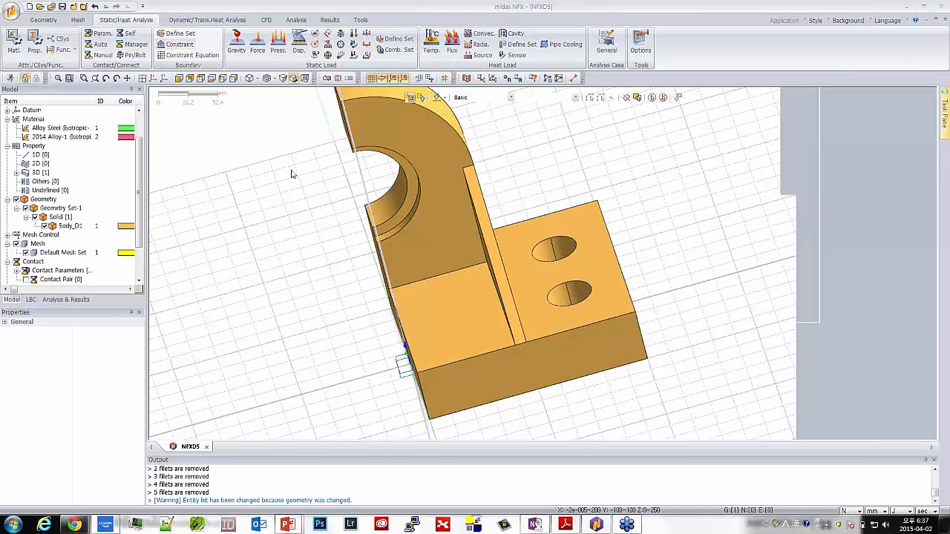
pyautogui.moveTo(77, 102); pyautogui.dragTo(218, 155)
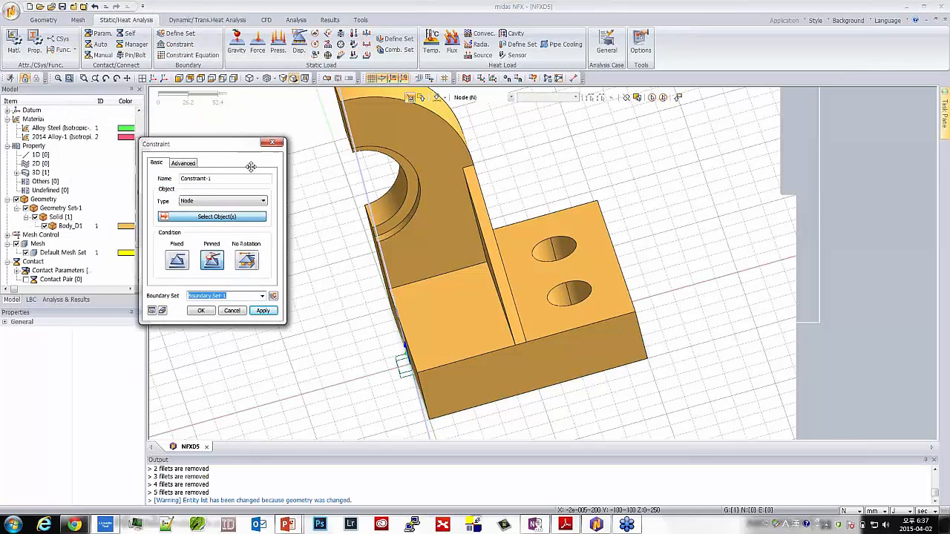
pyautogui.moveTo(454, 205); pyautogui.dragTo(532, 252, button='middle')
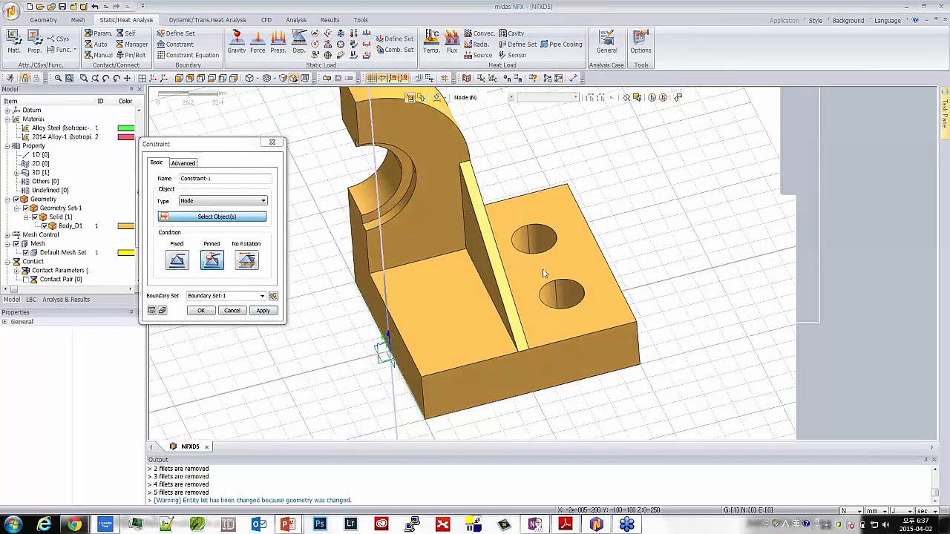
pyautogui.click(202, 202)
pyautogui.click(202, 223)
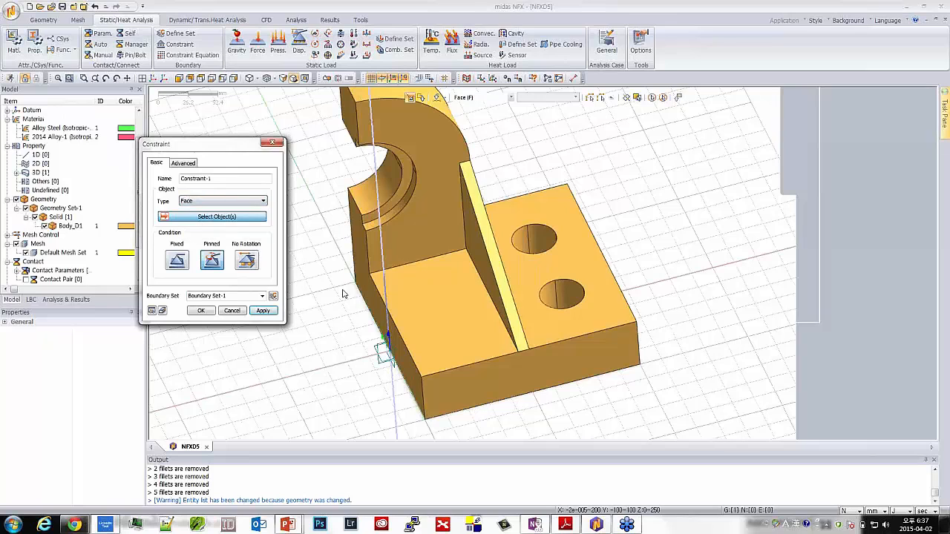
pyautogui.click(540, 239)
pyautogui.click(565, 289)
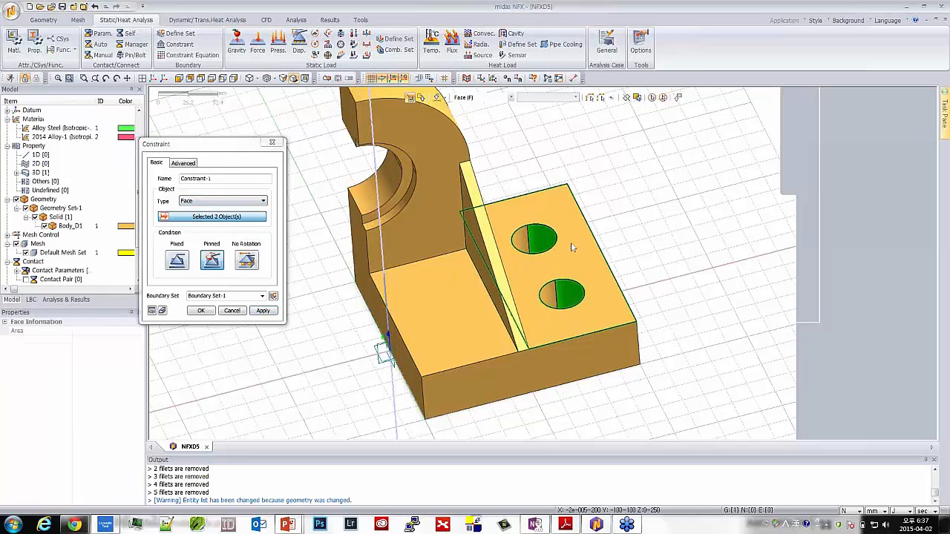
pyautogui.moveTo(572, 243); pyautogui.dragTo(554, 239, button='middle')
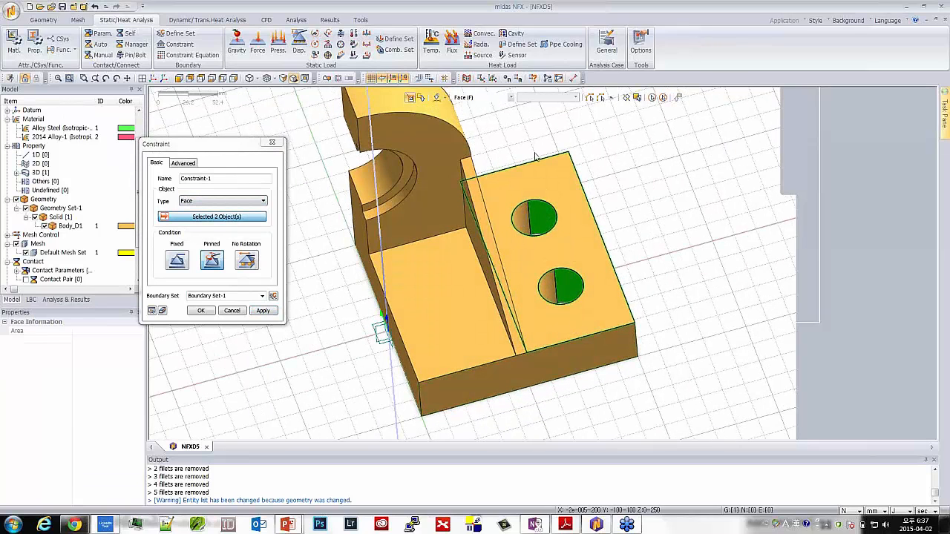
pyautogui.click(602, 99)
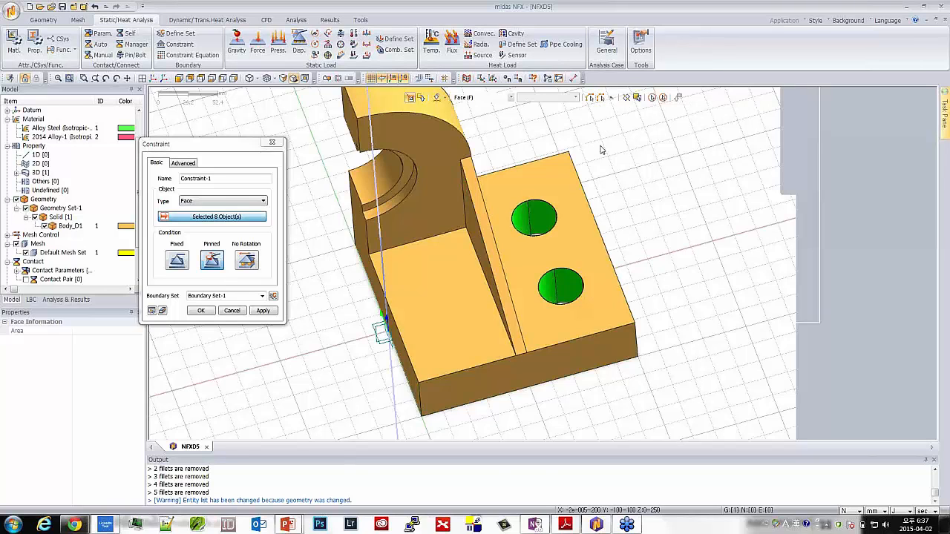
pyautogui.moveTo(602, 149); pyautogui.dragTo(522, 178, button='middle')
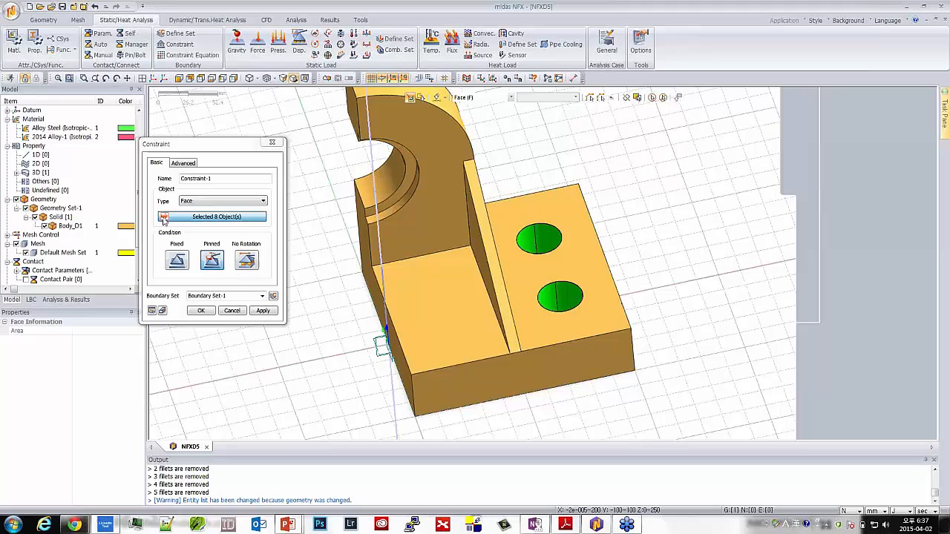
pyautogui.click(200, 310)
pyautogui.moveTo(359, 310); pyautogui.dragTo(391, 291, button='middle')
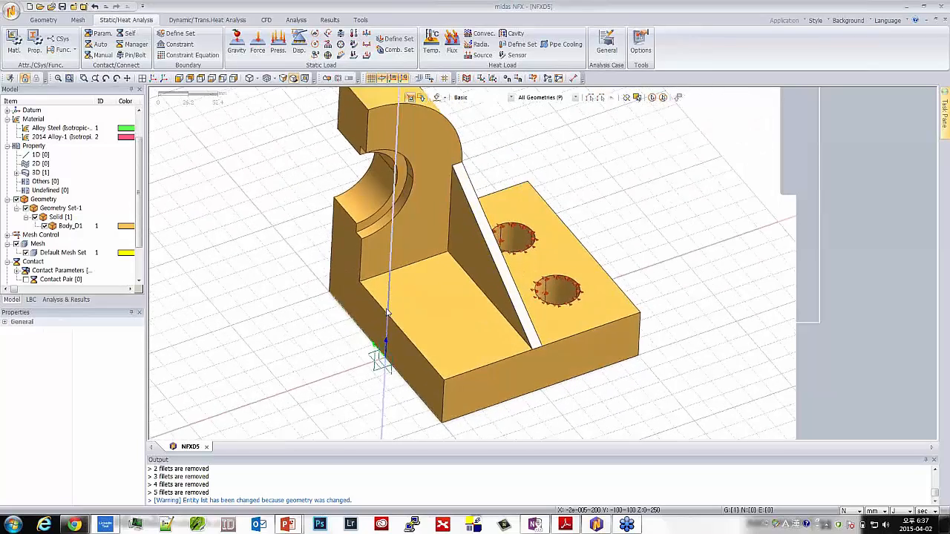
pyautogui.scroll(-2, 391, 291)
pyautogui.moveTo(463, 182)
pyautogui.mouseDown(button='middle')
pyautogui.moveTo(465, 204)
pyautogui.moveTo(464, 189)
pyautogui.mouseUp(button='middle')
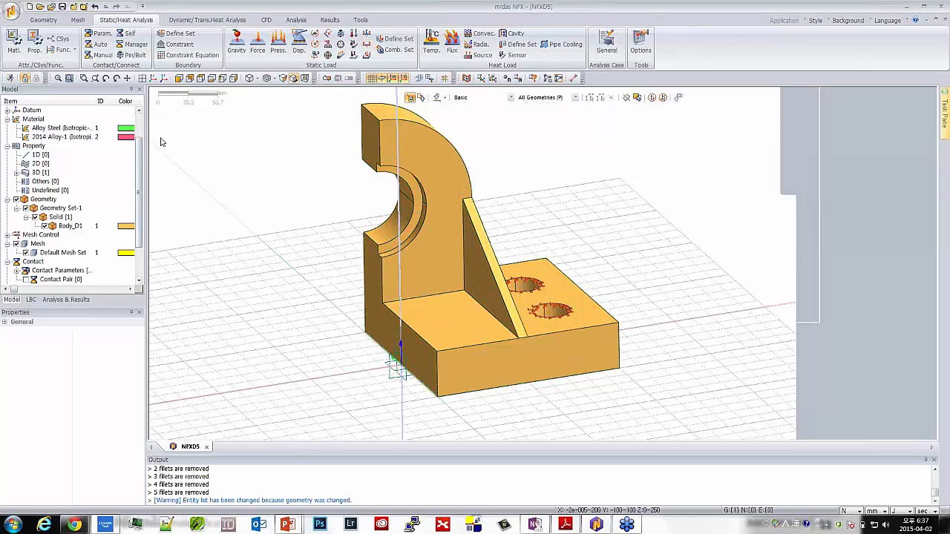
# Add a YZ symmetric-plane constraint in Boundary Set-1 to the two cut faces of the bracket
pyautogui.moveTo(287, 277); pyautogui.dragTo(399, 319, button='middle')
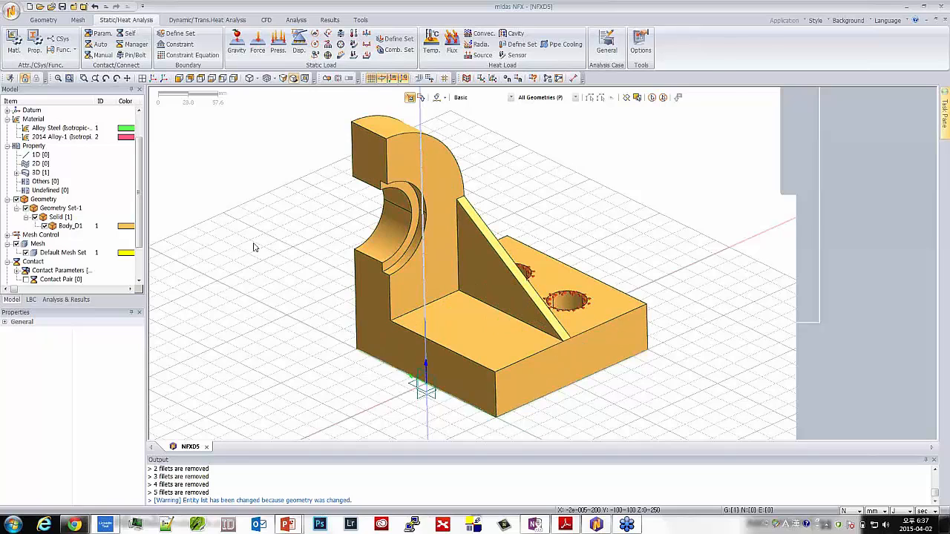
pyautogui.click(176, 44)
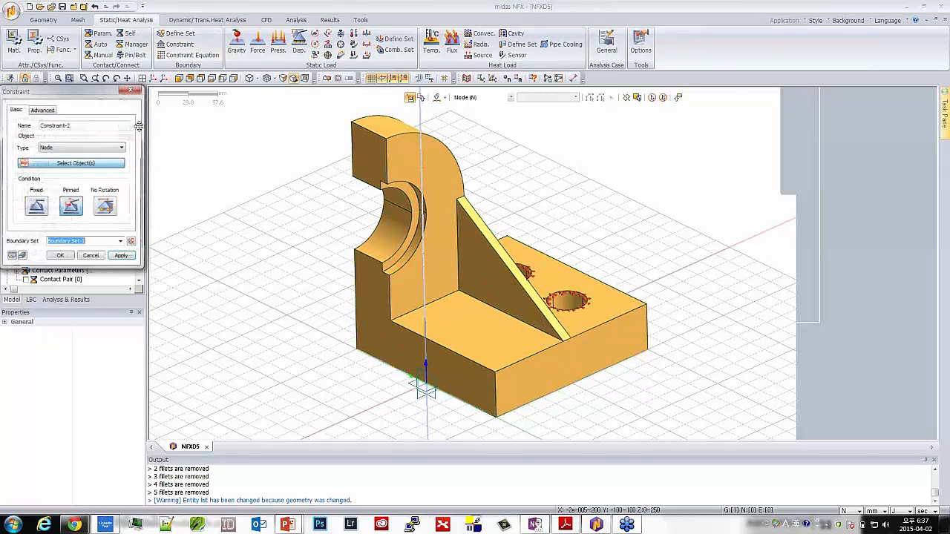
pyautogui.moveTo(15, 91); pyautogui.dragTo(165, 112)
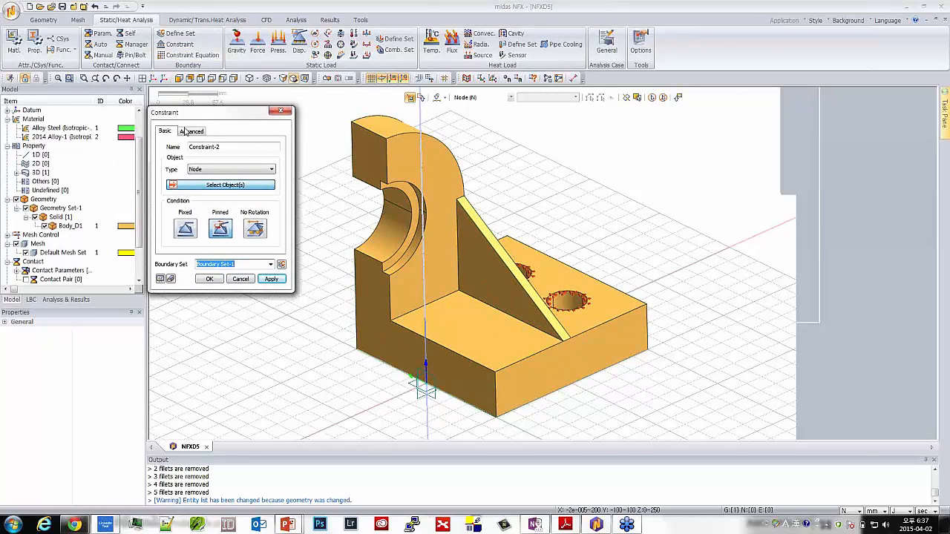
pyautogui.click(191, 131)
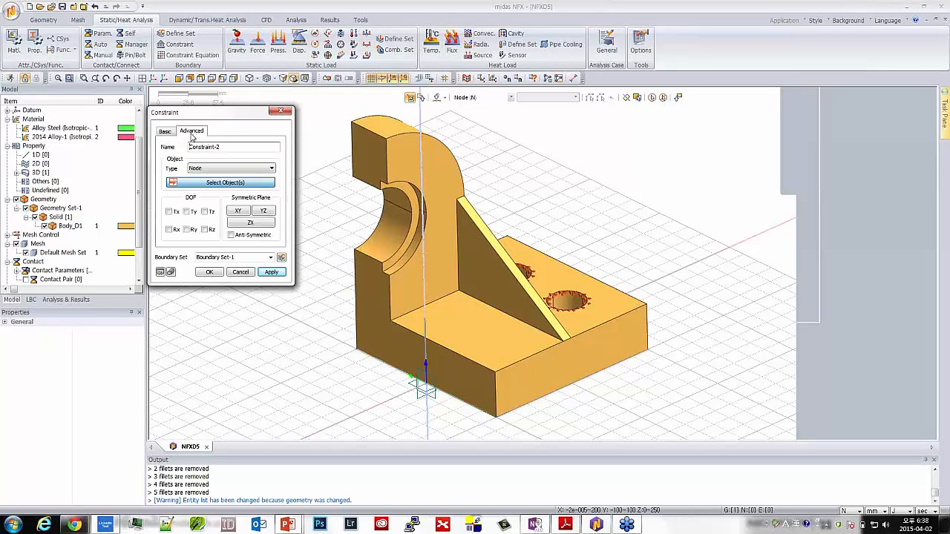
pyautogui.click(222, 169)
pyautogui.click(221, 191)
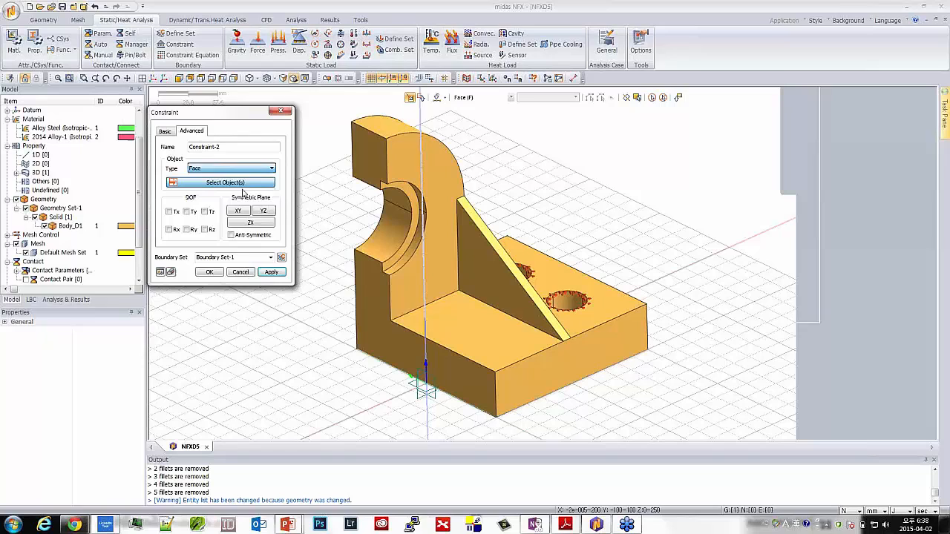
pyautogui.click(365, 165)
pyautogui.click(372, 288)
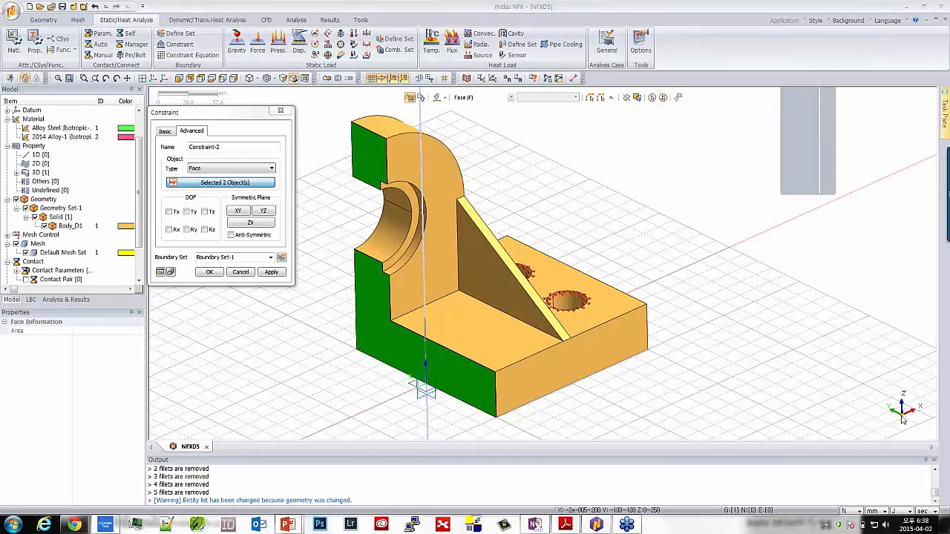
pyautogui.moveTo(899, 385); pyautogui.dragTo(894, 396, button='middle')
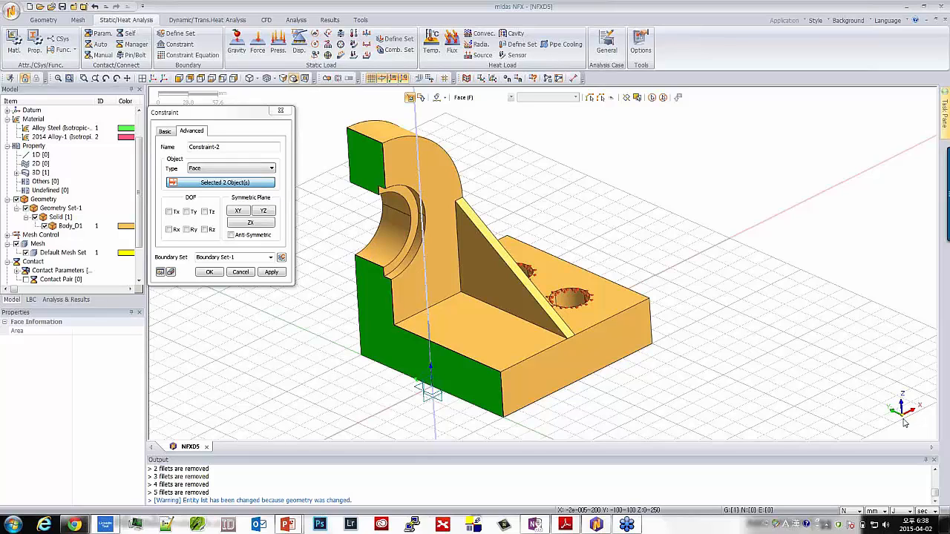
pyautogui.click(262, 212)
pyautogui.click(209, 271)
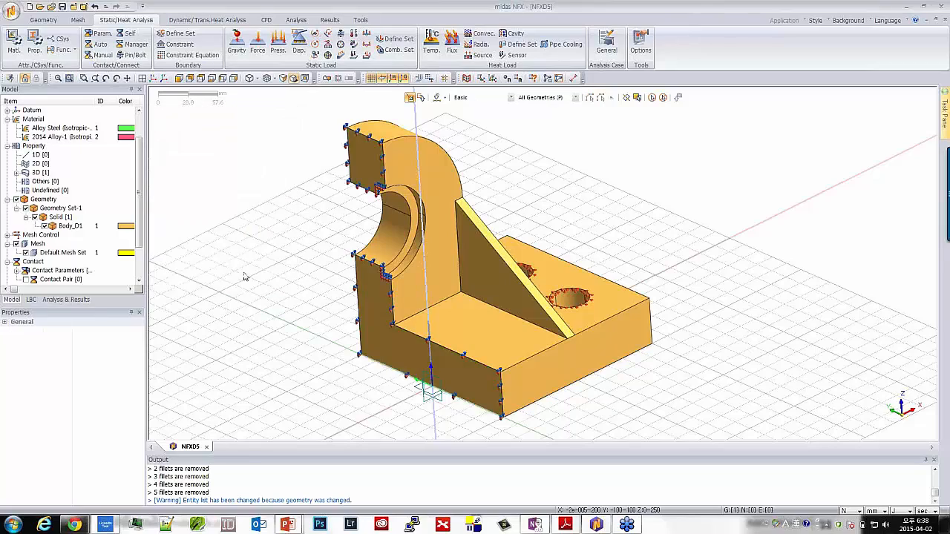
# Apply a total force of 40000 N in global Y to the bore's ring-shaped shoulder face, in Load Set-1
pyautogui.moveTo(639, 308); pyautogui.dragTo(602, 284, button='middle')
pyautogui.scroll(-1, 602, 284)
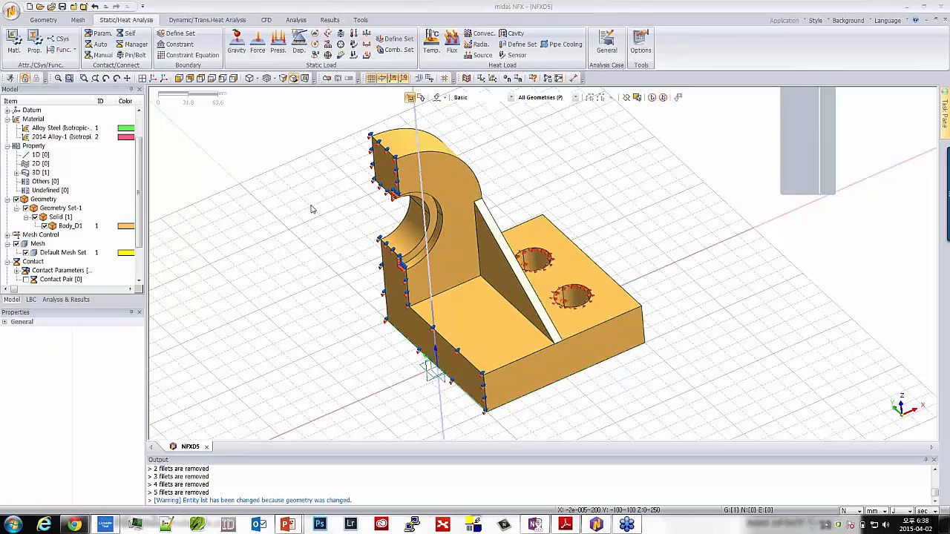
pyautogui.moveTo(374, 243); pyautogui.dragTo(363, 243, button='middle')
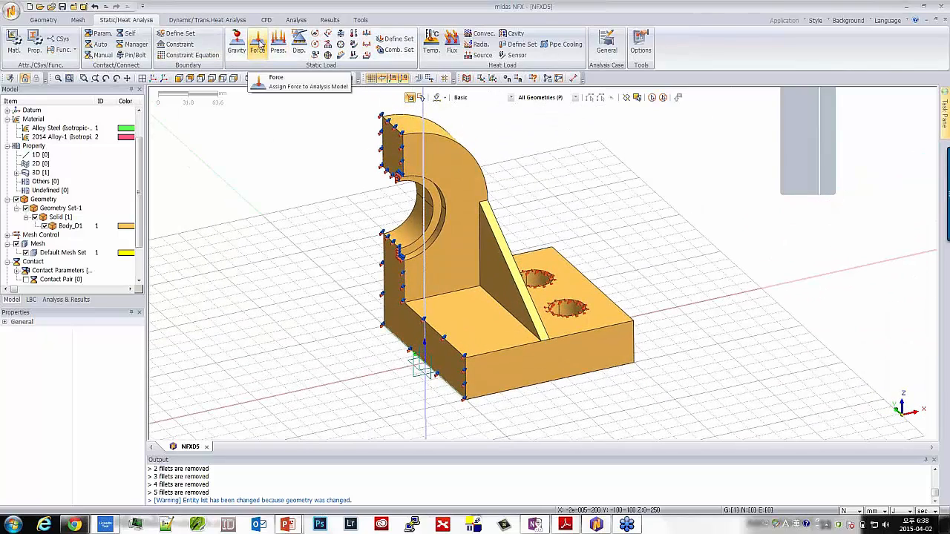
pyautogui.click(259, 42)
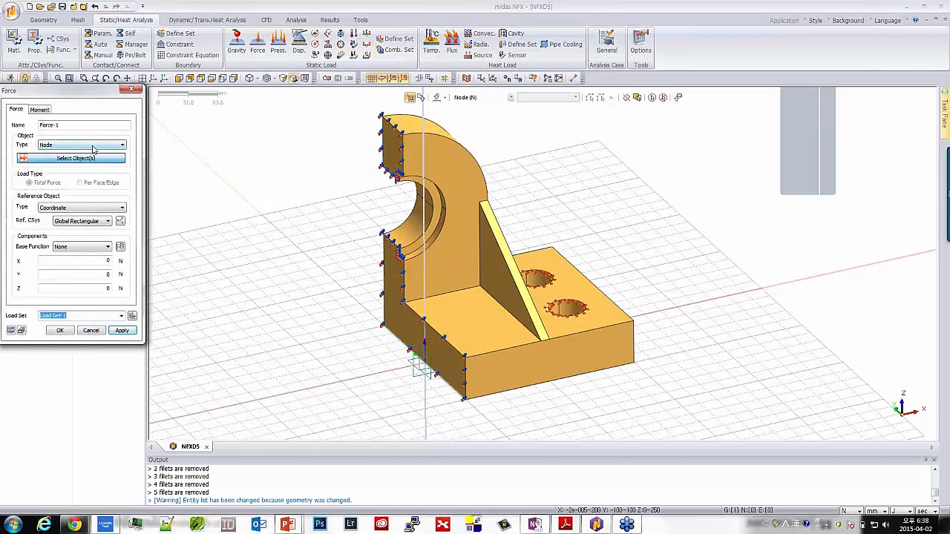
pyautogui.click(95, 146)
pyautogui.click(94, 167)
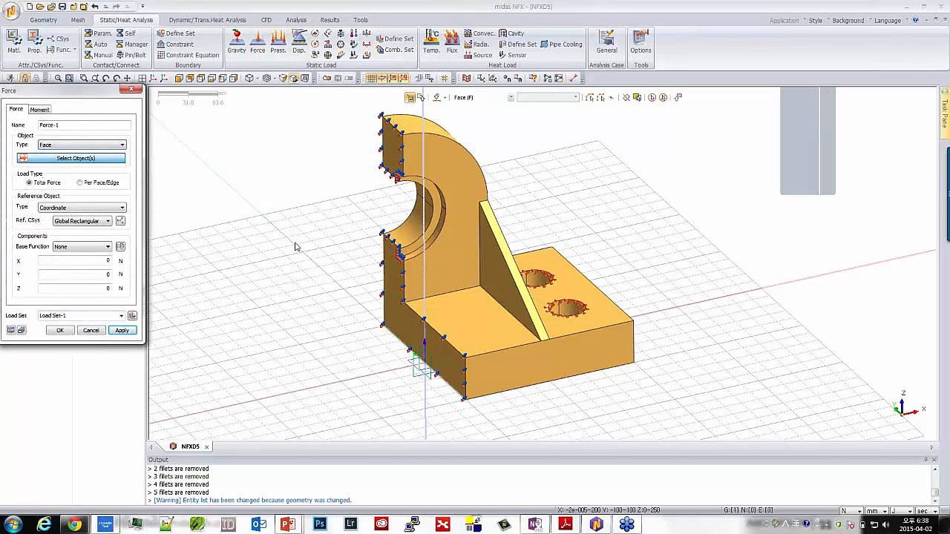
pyautogui.click(417, 247)
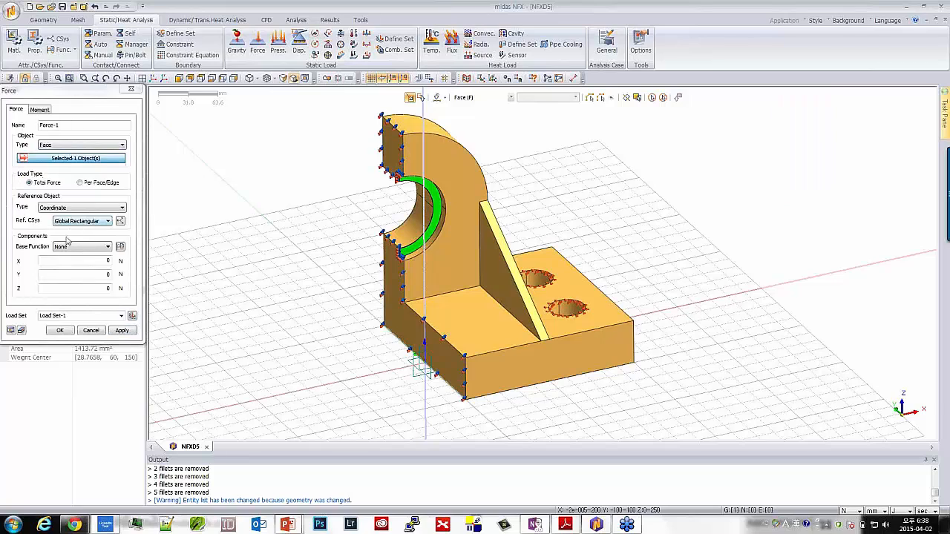
pyautogui.click(96, 274)
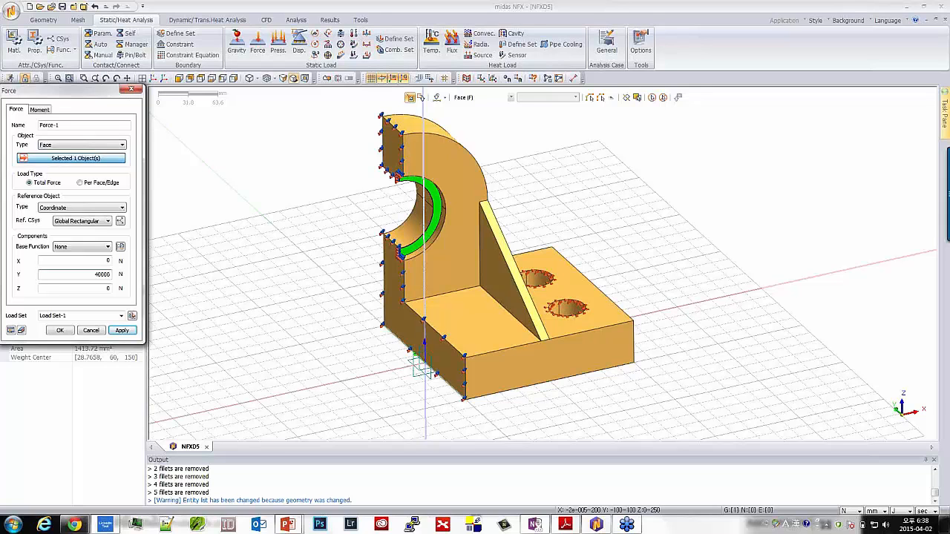
pyautogui.click(60, 330)
# Set up automatic solid meshing of the bracket body with element size 9.4 and the High Speed Tetra Mesher
pyautogui.moveTo(376, 349); pyautogui.dragTo(351, 334, button='middle')
pyautogui.moveTo(513, 306); pyautogui.dragTo(503, 327, button='middle')
pyautogui.scroll(2, 466, 300)
pyautogui.scroll(-1, 466, 300)
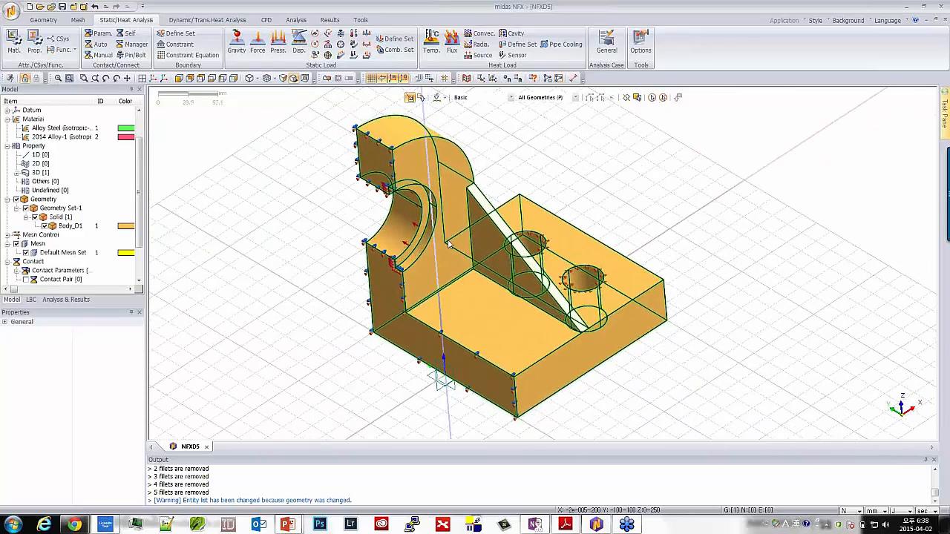
pyautogui.click(78, 20)
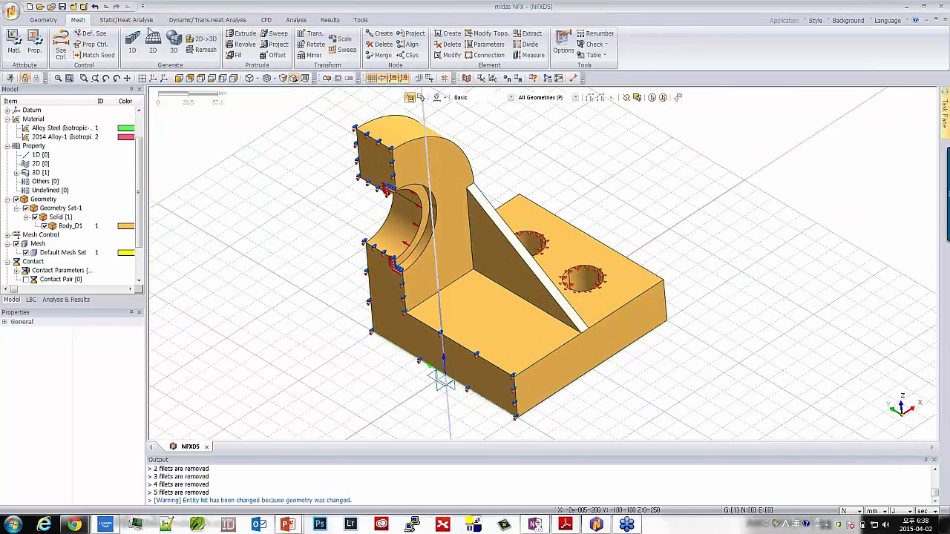
pyautogui.click(174, 44)
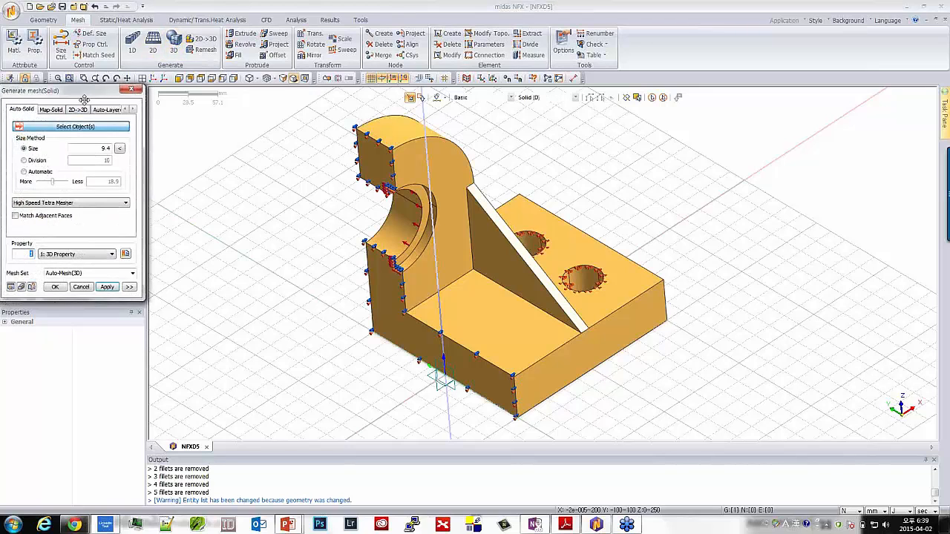
pyautogui.moveTo(95, 99); pyautogui.dragTo(229, 116)
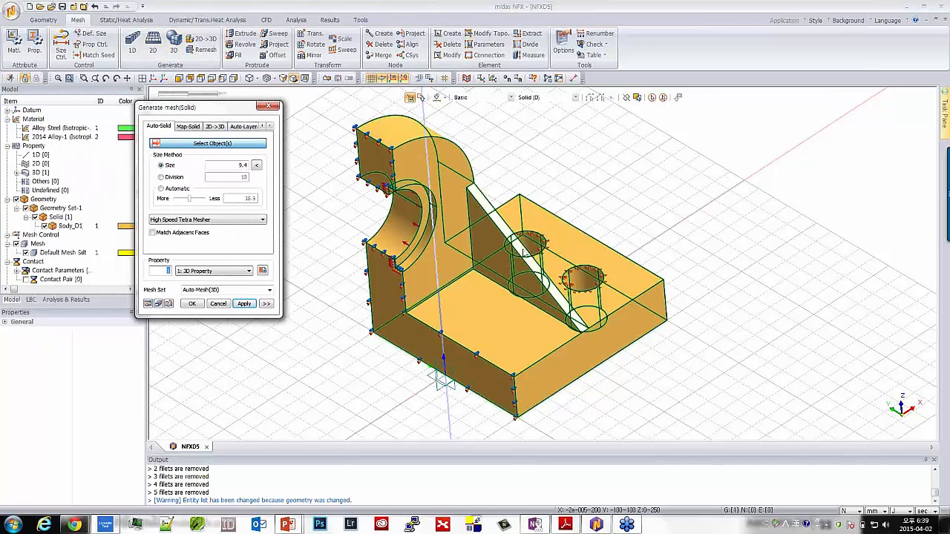
pyautogui.click(444, 255)
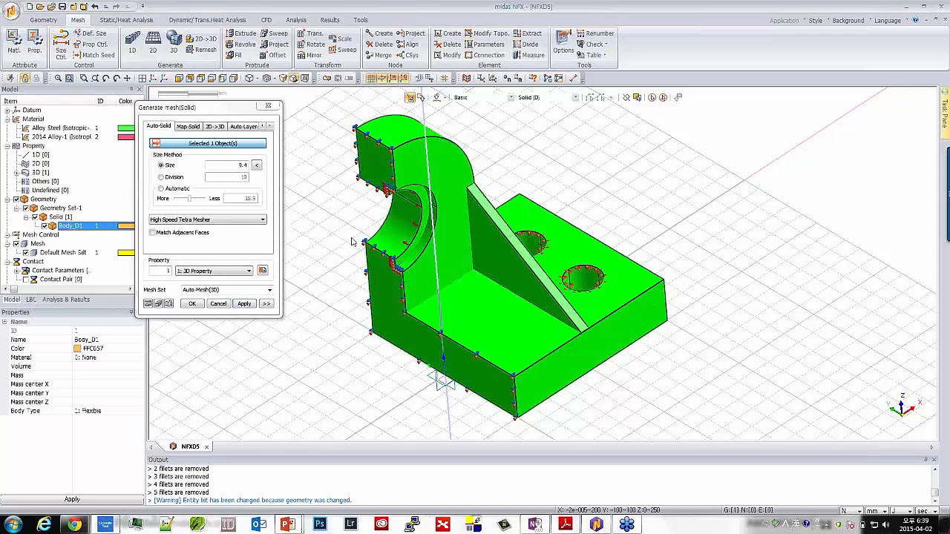
pyautogui.click(233, 221)
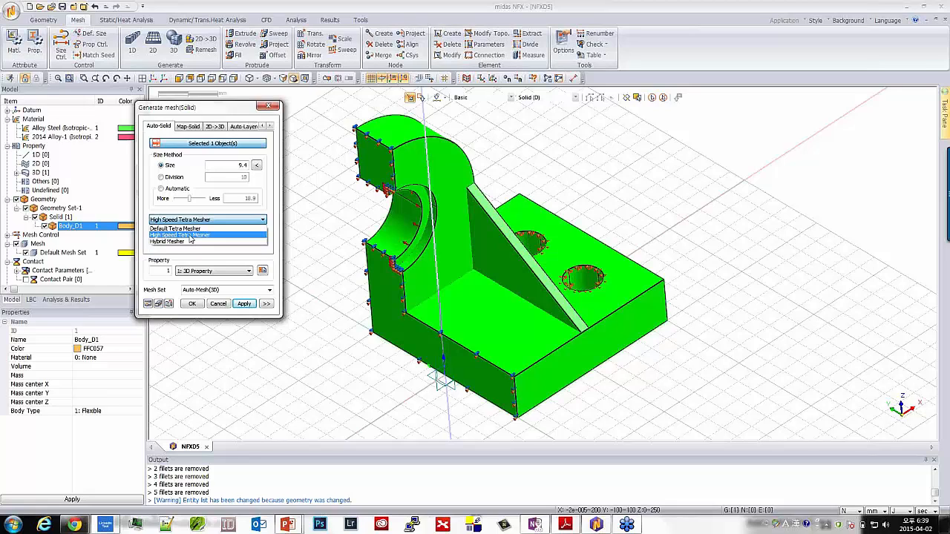
pyautogui.click(188, 235)
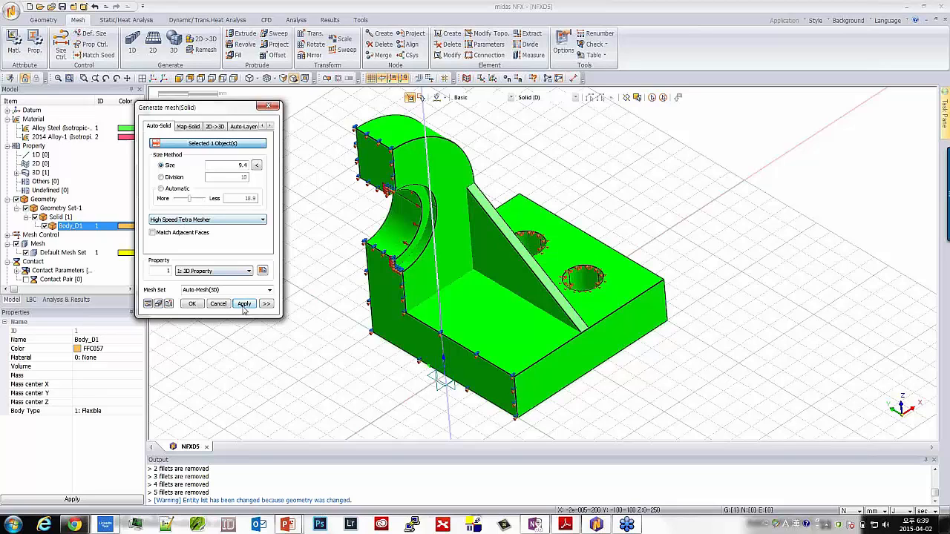
# Disable higher-order elements in the advanced mesh options and generate the Auto-Mesh(3D) mesh with 3D Property 1
pyautogui.click(267, 304)
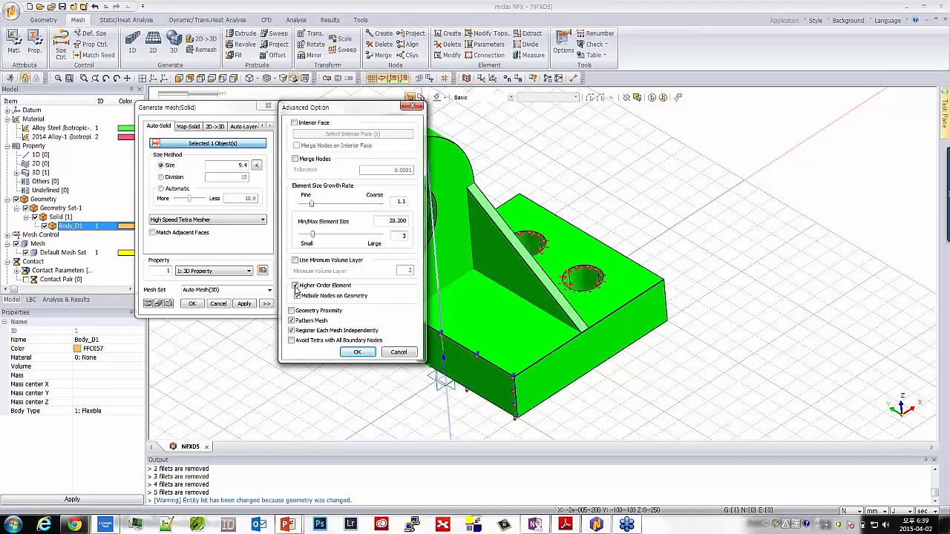
pyautogui.click(295, 286)
pyautogui.click(357, 353)
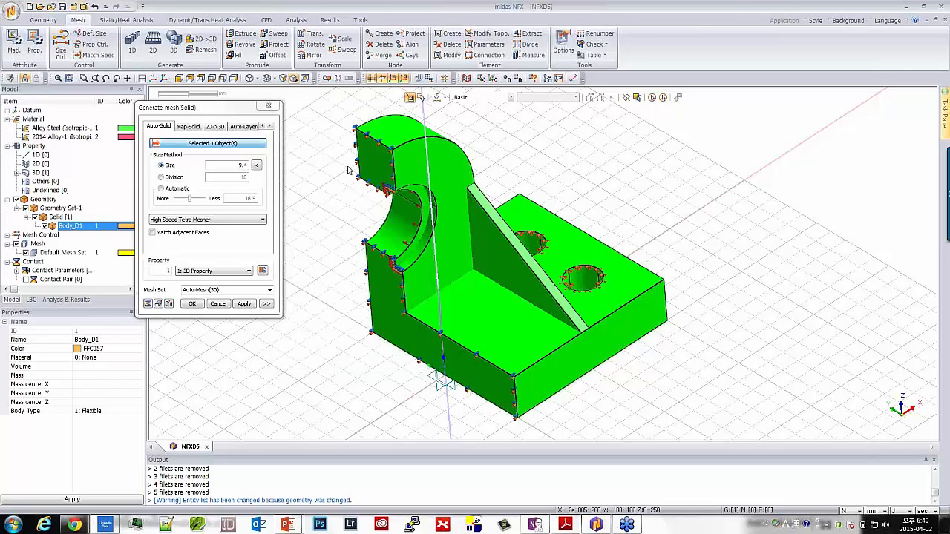
pyautogui.moveTo(349, 170); pyautogui.dragTo(403, 176, button='middle')
pyautogui.scroll(-2, 402, 175)
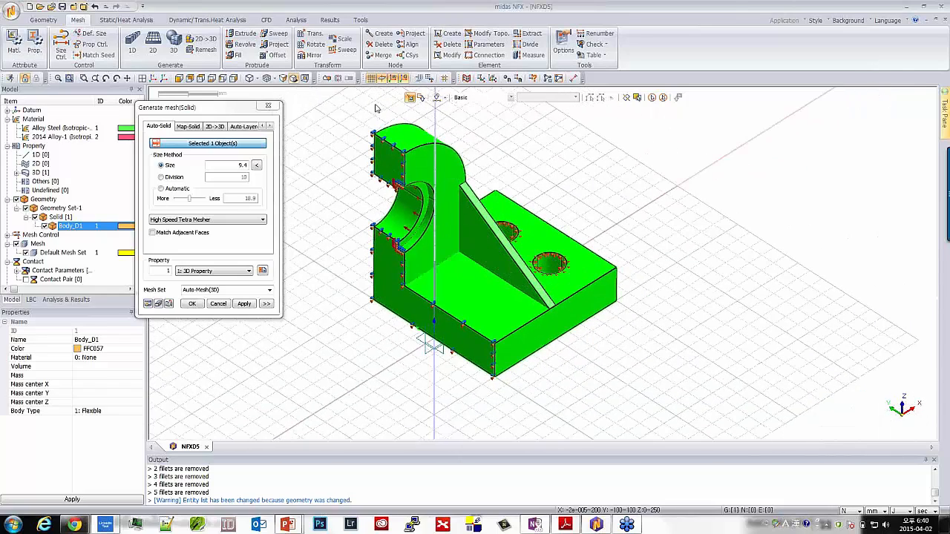
pyautogui.scroll(3, 374, 110)
pyautogui.moveTo(356, 268)
pyautogui.mouseDown(button='middle')
pyautogui.moveTo(345, 260)
pyautogui.moveTo(353, 264)
pyautogui.mouseUp(button='middle')
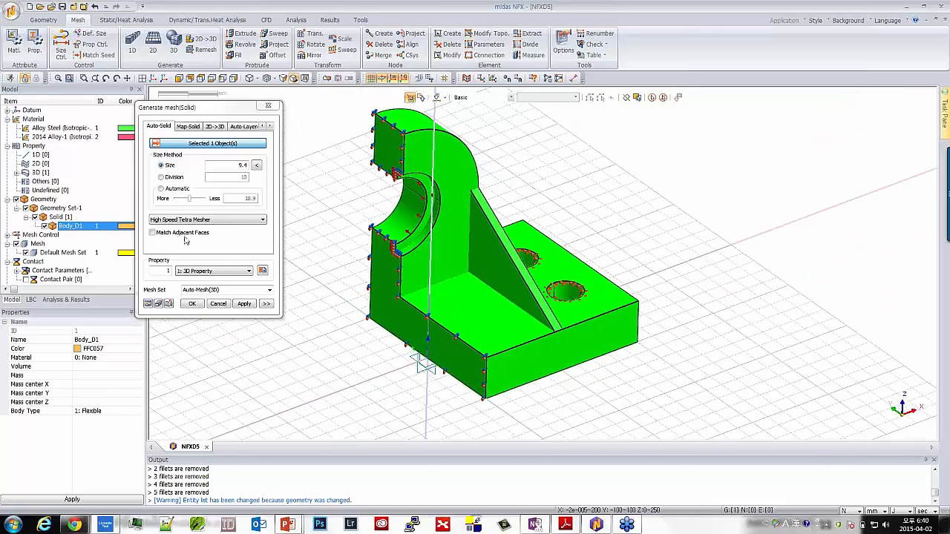
pyautogui.click(192, 304)
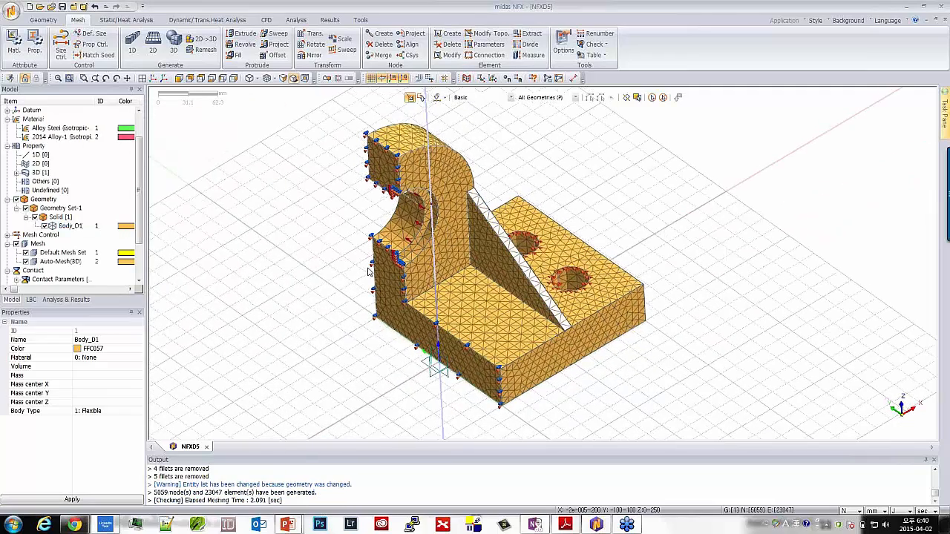
# Review the structural, thermal and safety-factor properties of the 2014 Alloy-1 material in the model tree
pyautogui.click(66, 300)
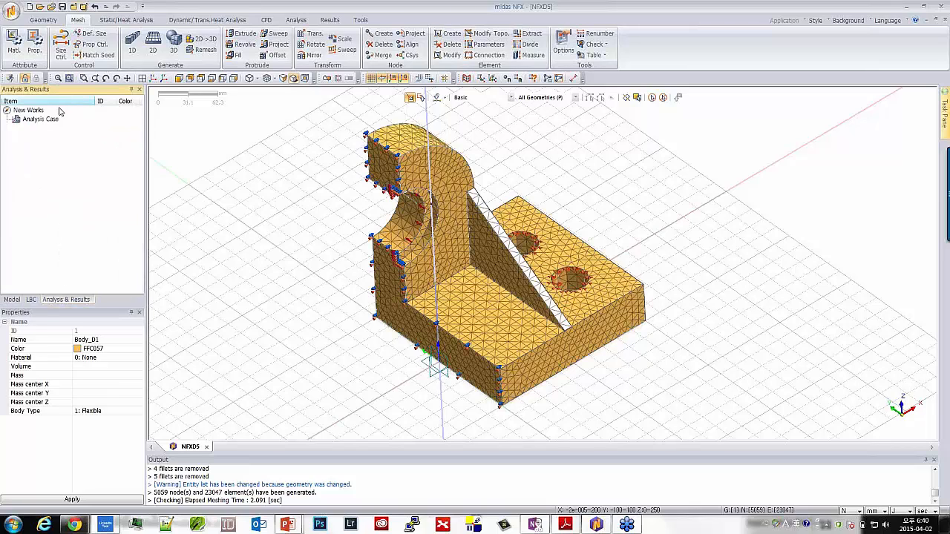
pyautogui.click(297, 20)
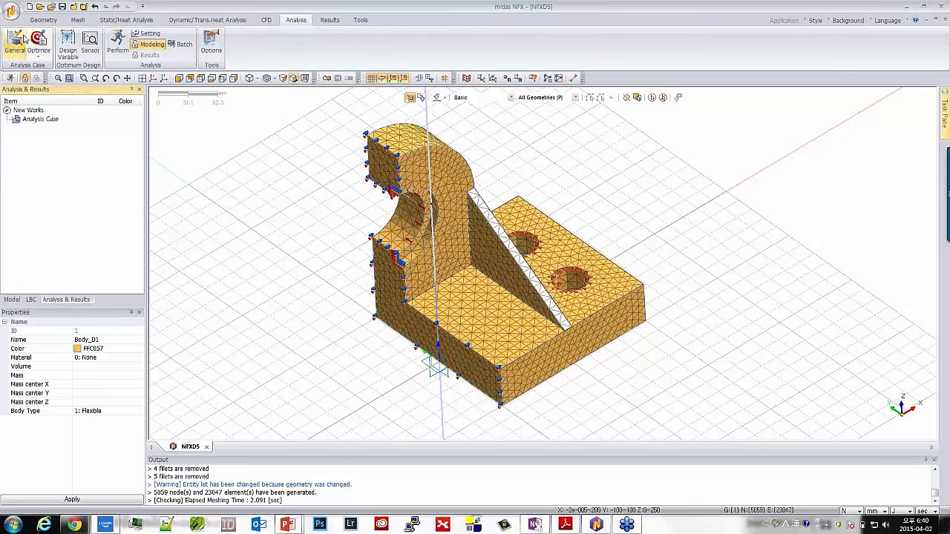
pyautogui.click(12, 299)
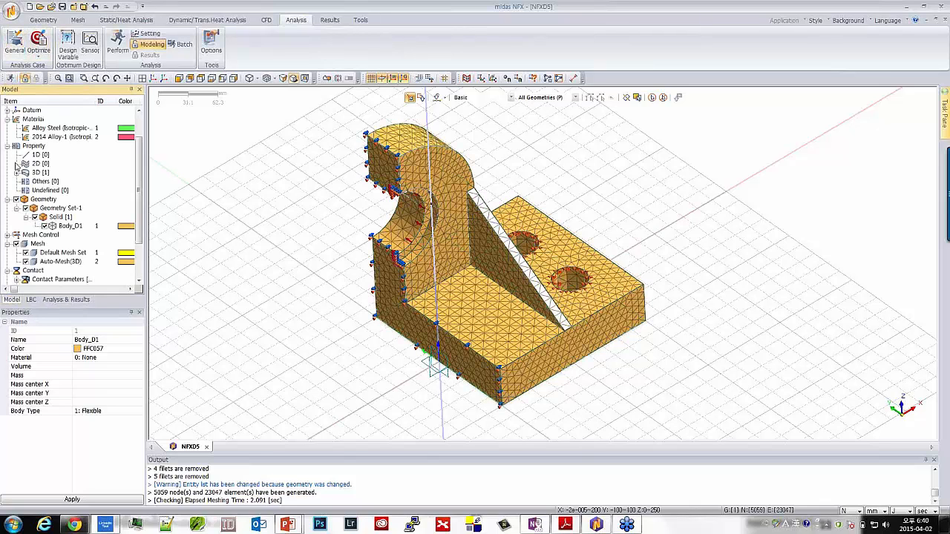
pyautogui.click(62, 138)
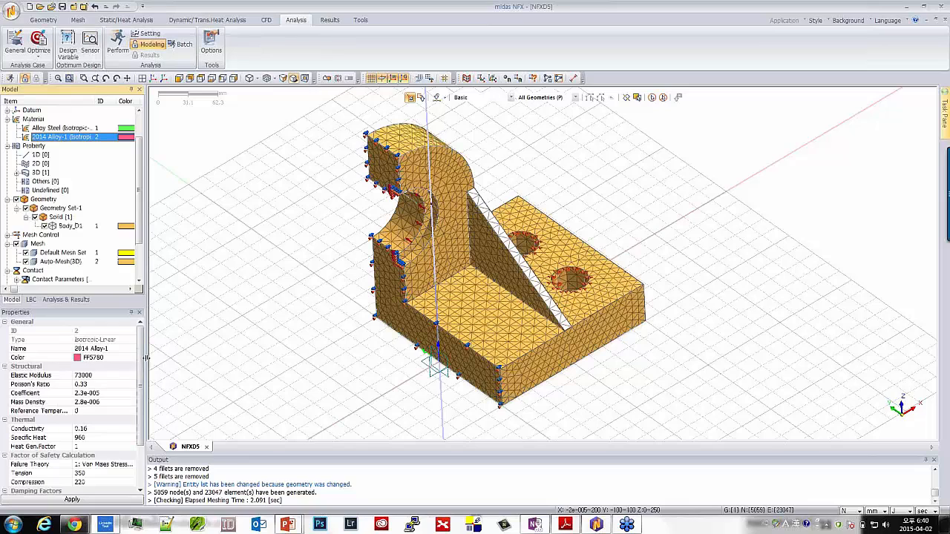
pyautogui.scroll(-2, 104, 376)
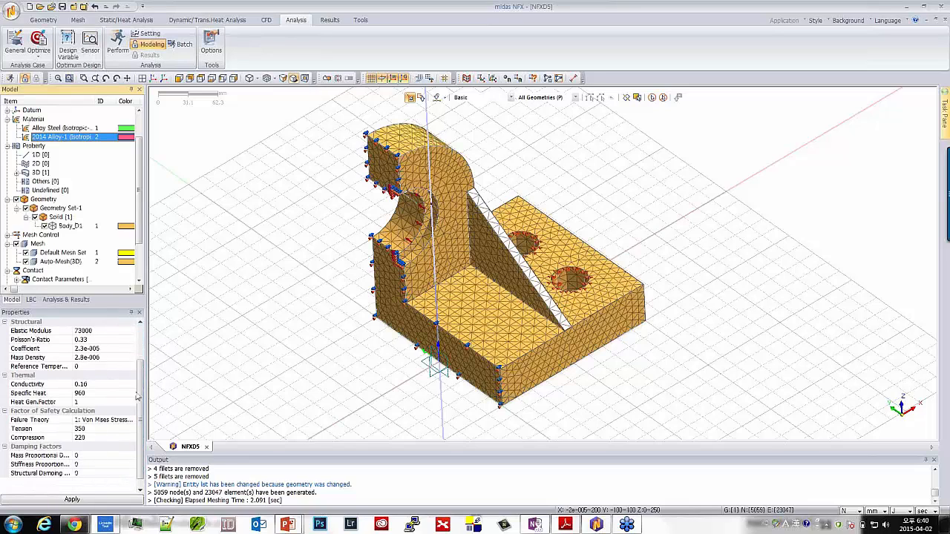
pyautogui.scroll(2, 139, 371)
pyautogui.scroll(-2, 139, 361)
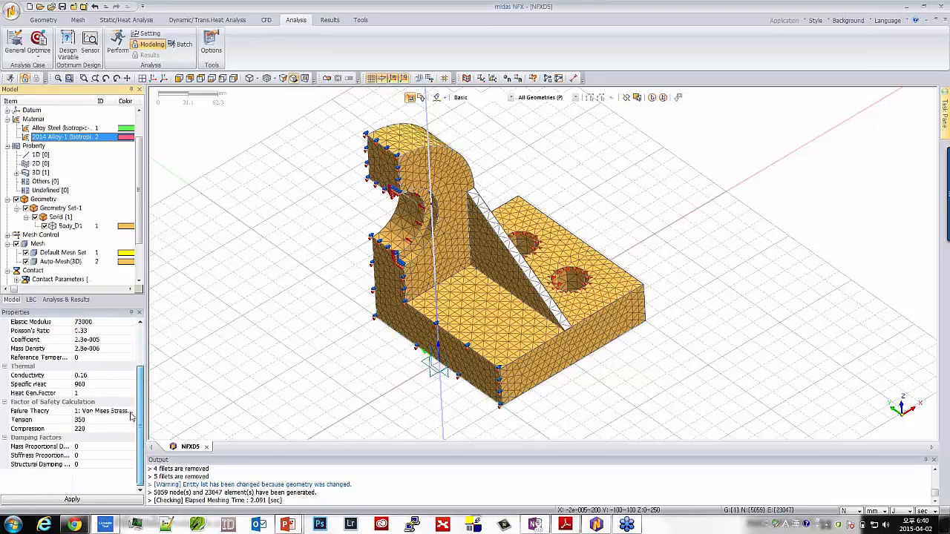
pyautogui.scroll(2, 138, 360)
pyautogui.click(97, 383)
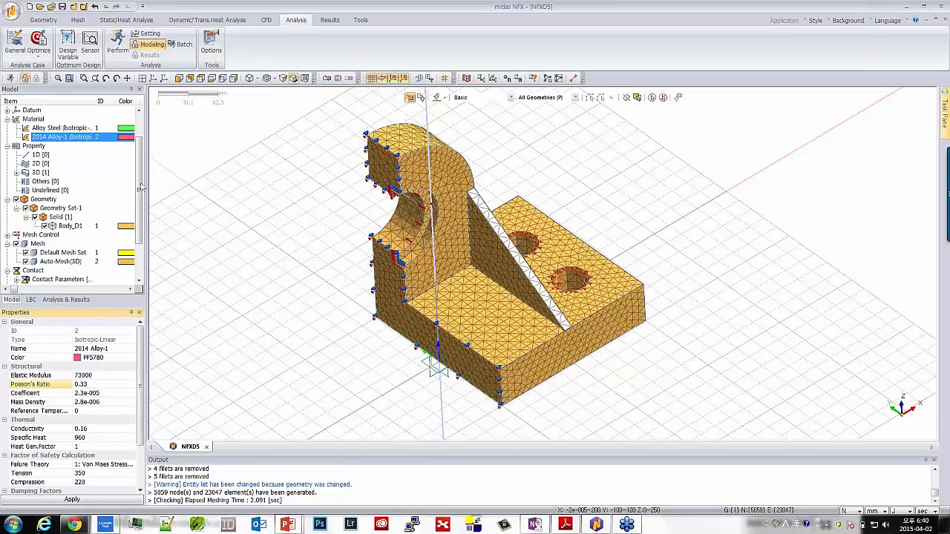
# Review the 3D property, the Body_D1 solid and the Auto-Mesh(3D) mesh set in the model tree
pyautogui.scroll(-1, 141, 187)
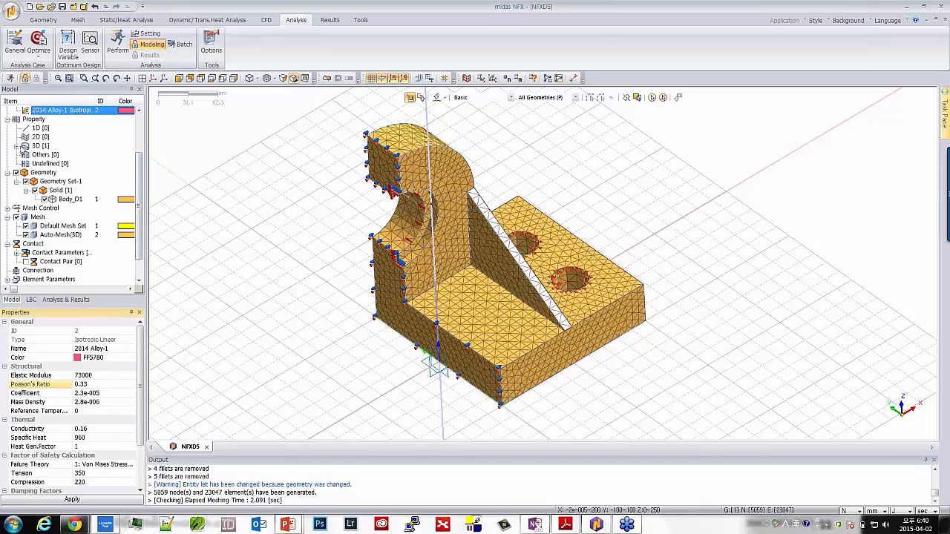
pyautogui.click(16, 146)
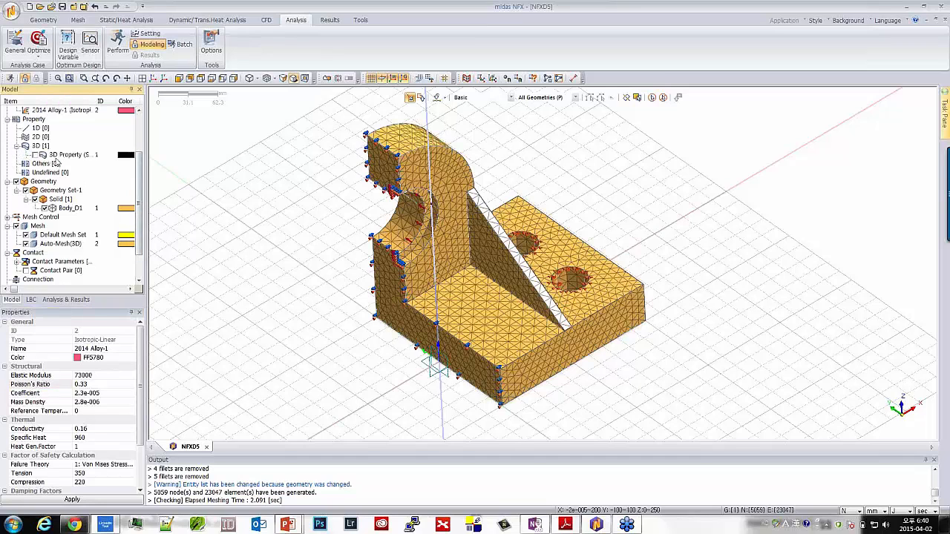
pyautogui.click(76, 210)
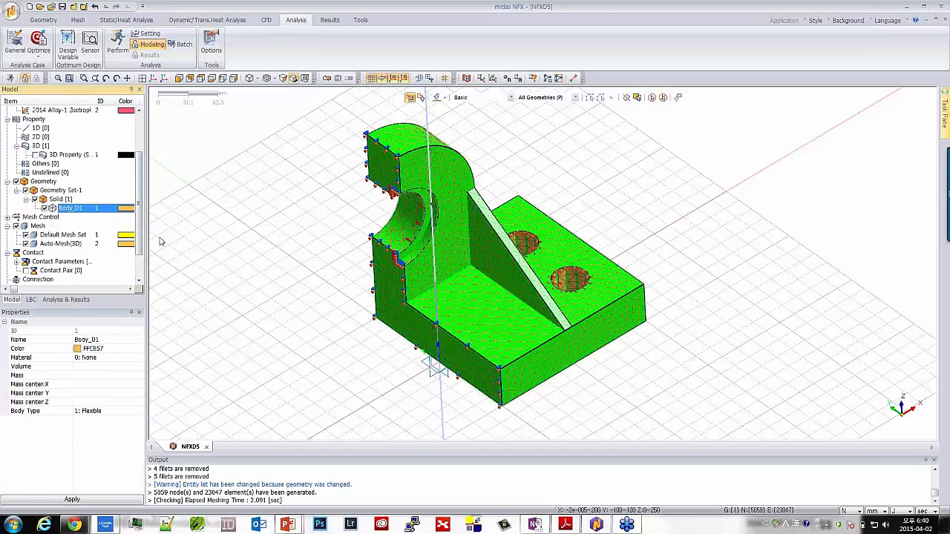
pyautogui.scroll(-1, 140, 223)
pyautogui.click(61, 217)
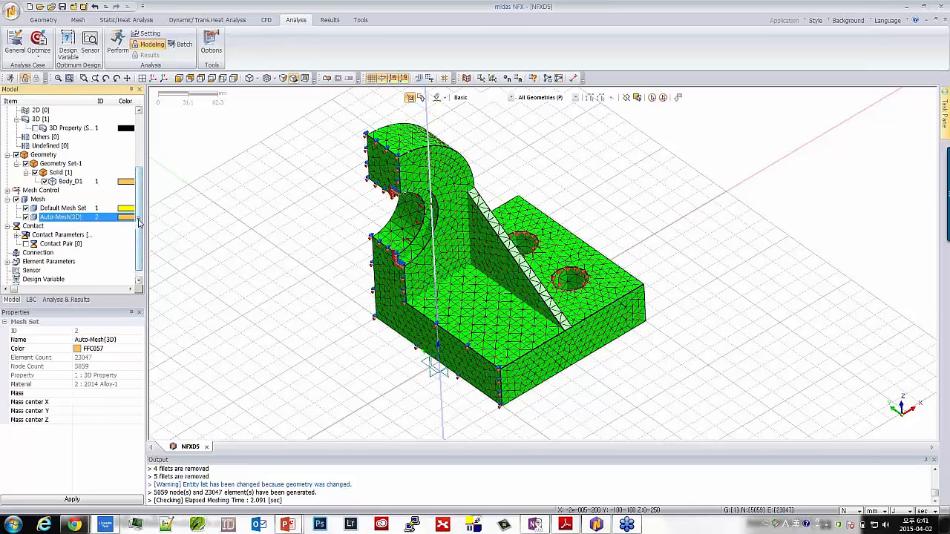
pyautogui.scroll(-1, 139, 223)
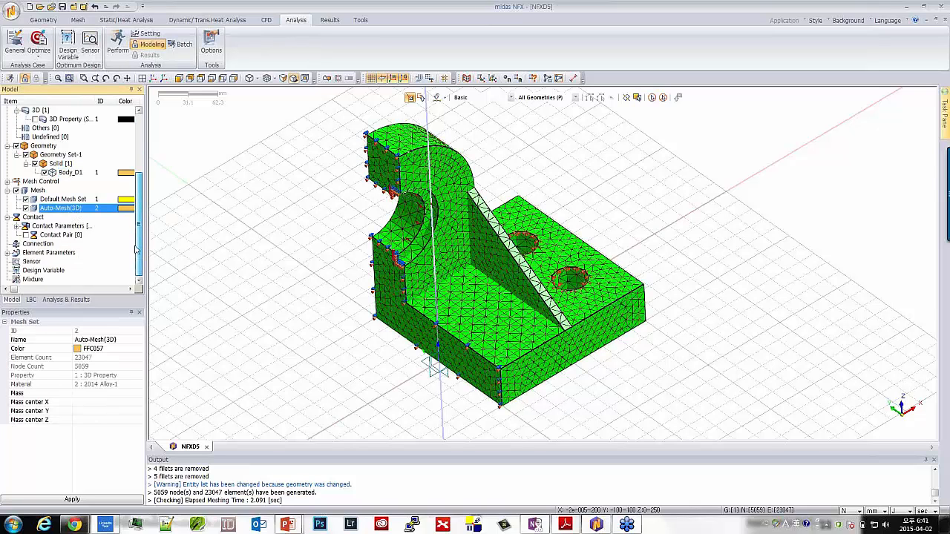
# Expand the static load and boundary condition sets down to the individual force and constraints
pyautogui.click(31, 301)
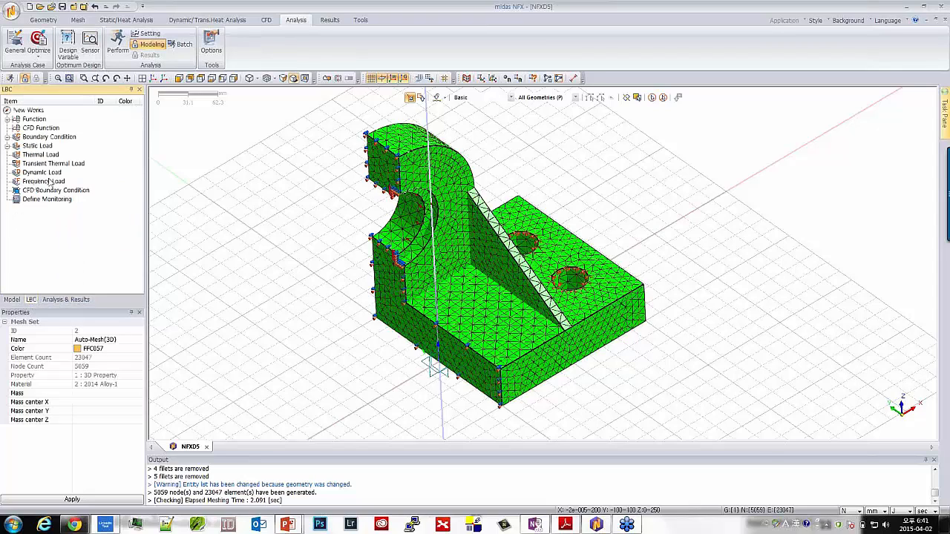
pyautogui.click(8, 147)
pyautogui.click(17, 154)
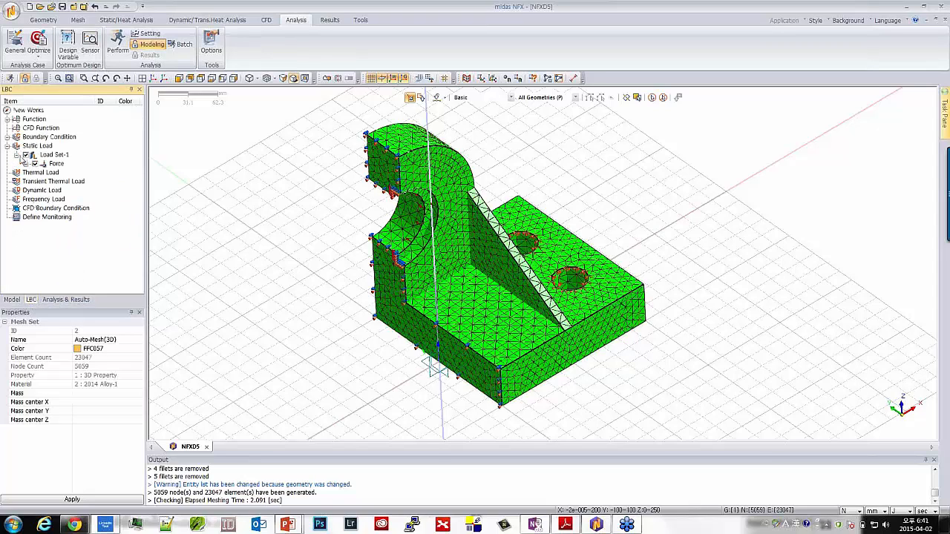
pyautogui.click(27, 163)
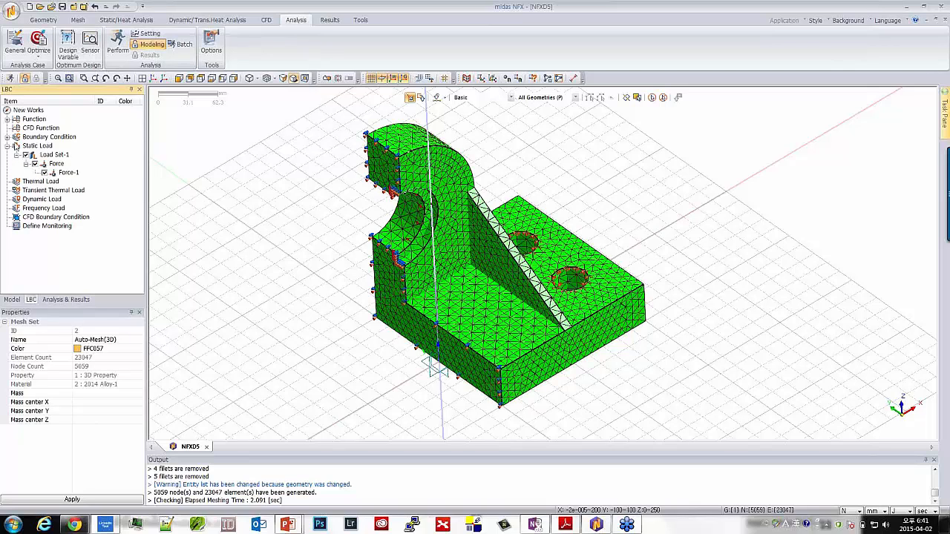
pyautogui.click(8, 137)
pyautogui.click(17, 146)
pyautogui.click(26, 154)
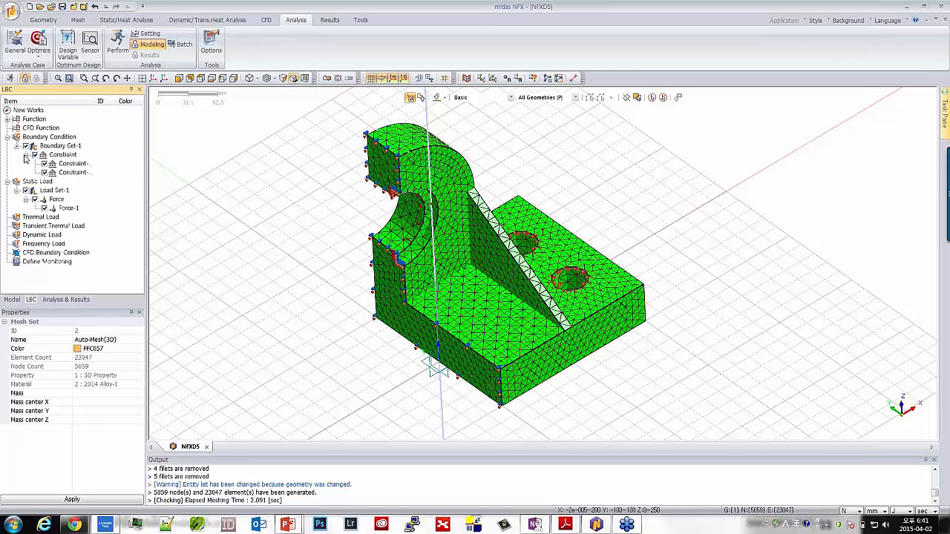
# Check where both constraints of Boundary Set-1 act and inspect the bolt-hole constraint's definition without changing it
pyautogui.click(73, 172)
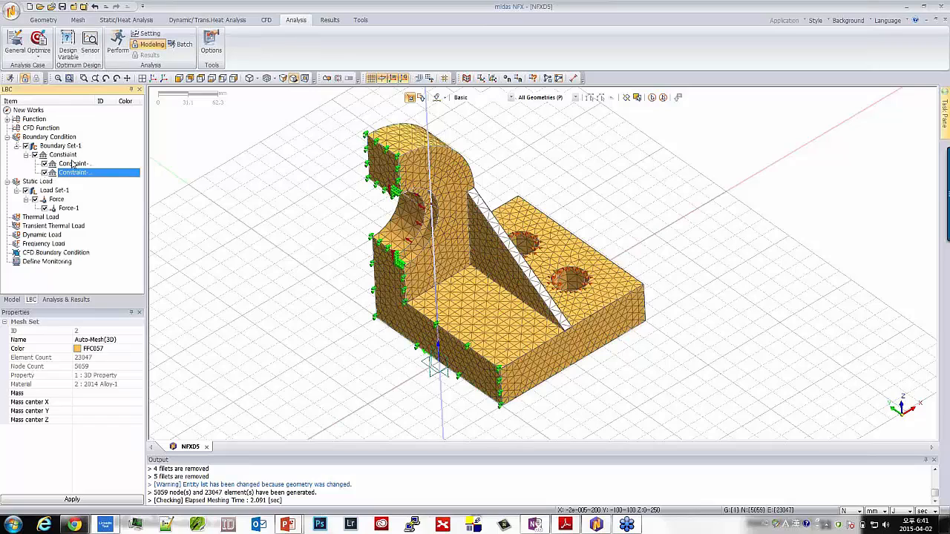
pyautogui.click(74, 155)
pyautogui.click(74, 164)
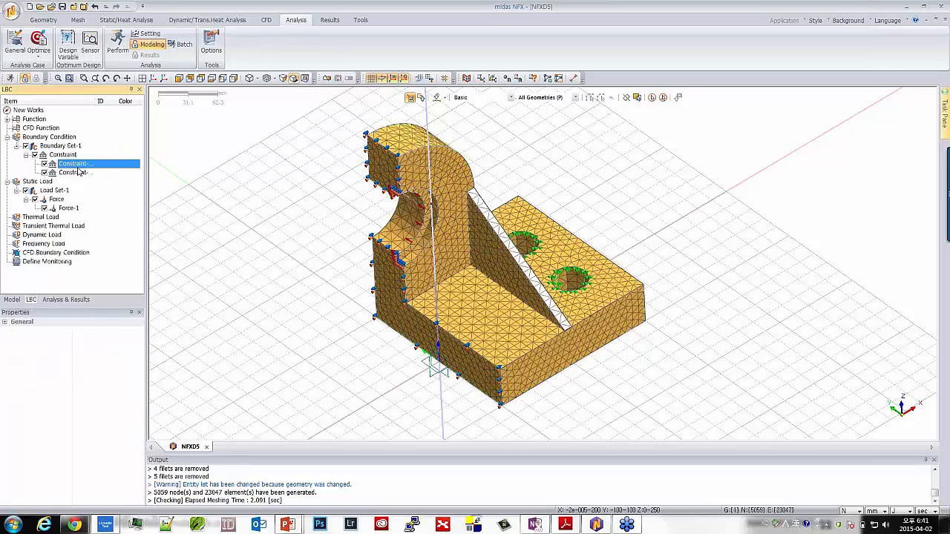
pyautogui.rightClick(78, 166)
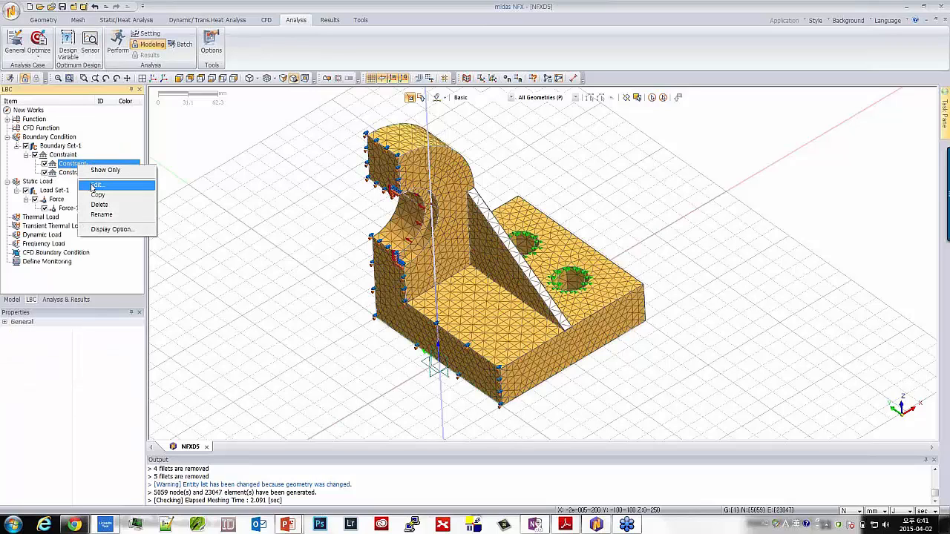
pyautogui.click(97, 184)
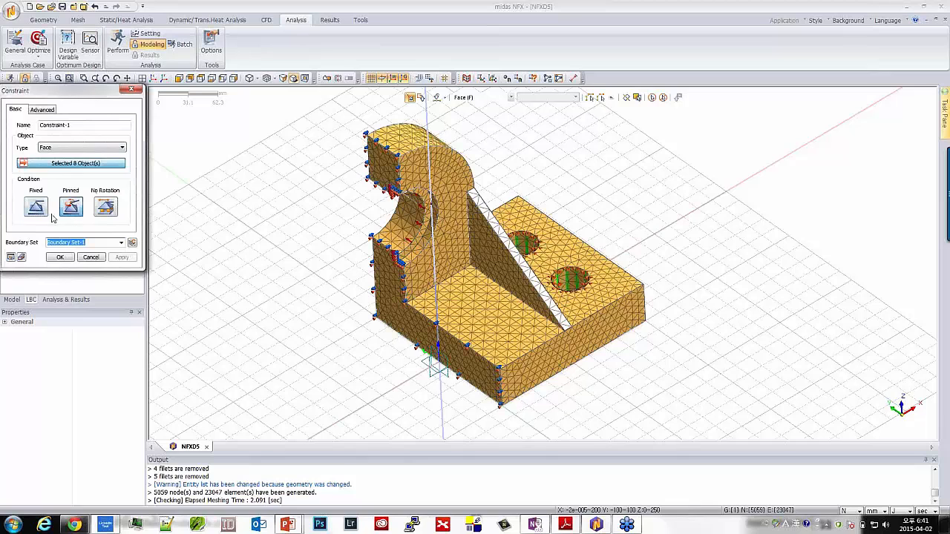
pyautogui.click(90, 257)
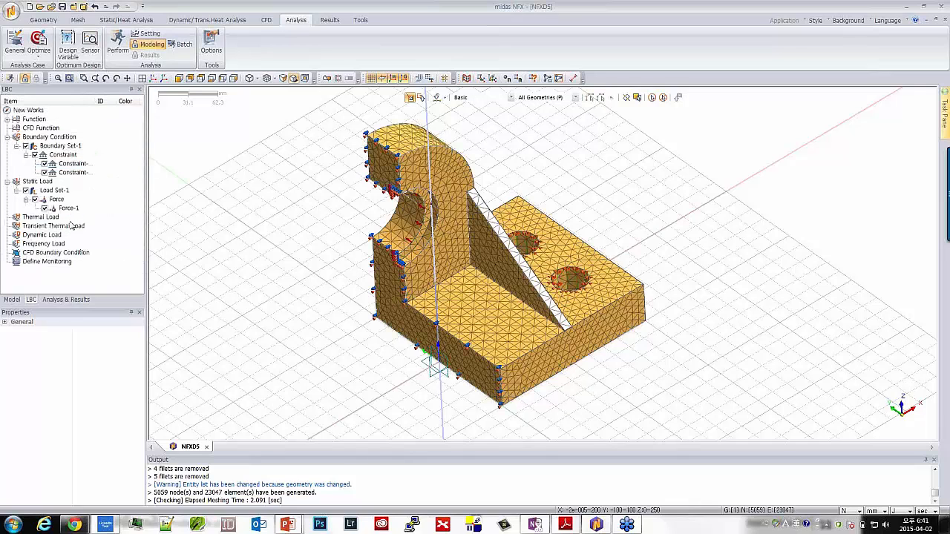
# Inspect the definition of Force-1 in Load Set-1 without changing it
pyautogui.click(65, 208)
pyautogui.rightClick(65, 208)
pyautogui.click(78, 239)
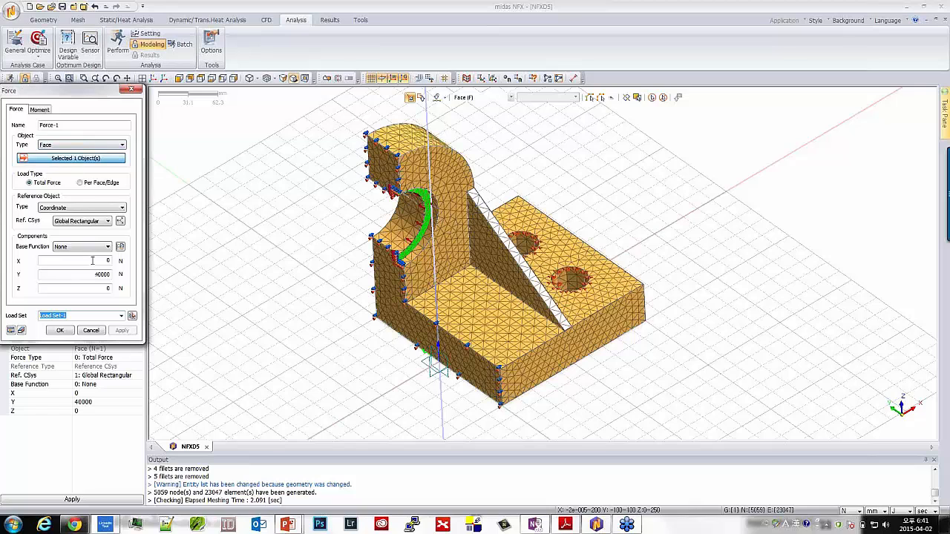
pyautogui.click(90, 328)
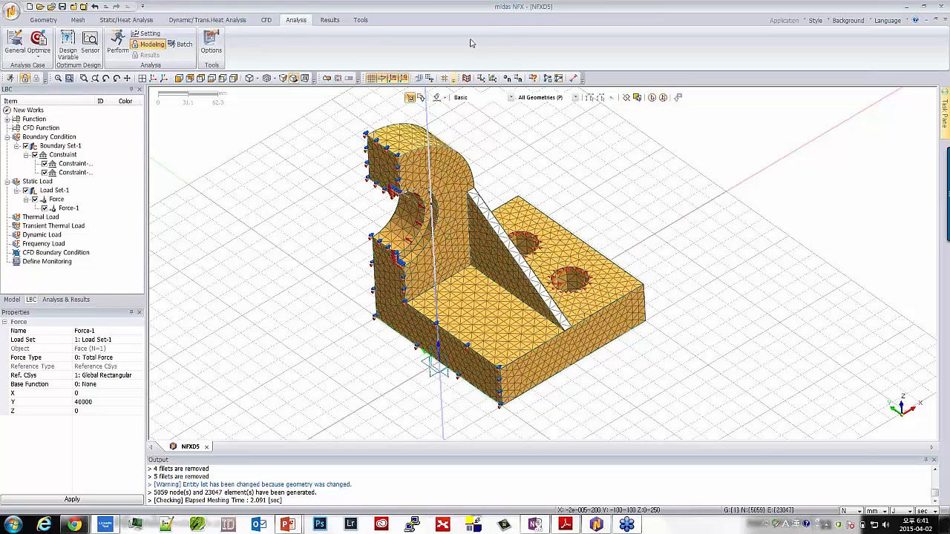
# Create a general analysis case titled Case1 with the Linear Static solution type, using the existing mesh, boundary and load sets
pyautogui.moveTo(322, 232); pyautogui.dragTo(145, 263, button='middle')
pyautogui.click(66, 299)
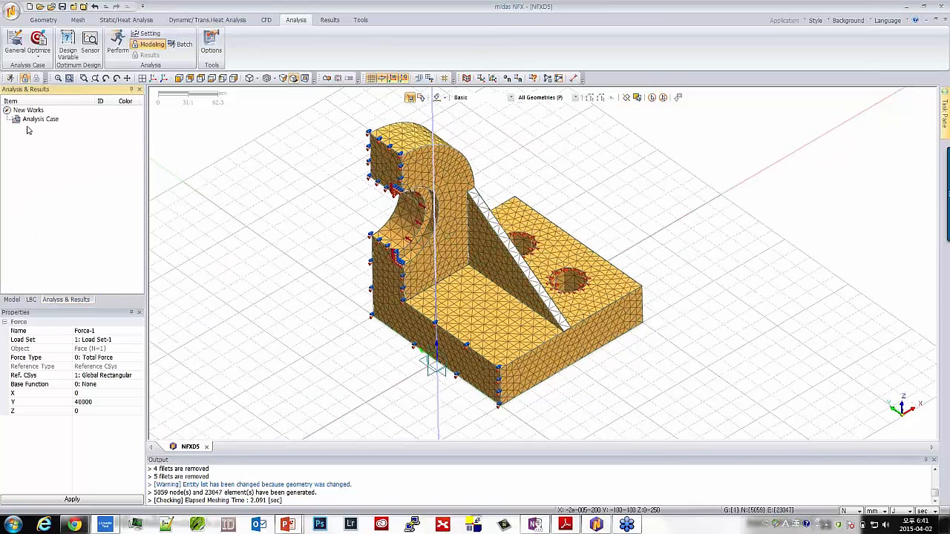
pyautogui.click(15, 40)
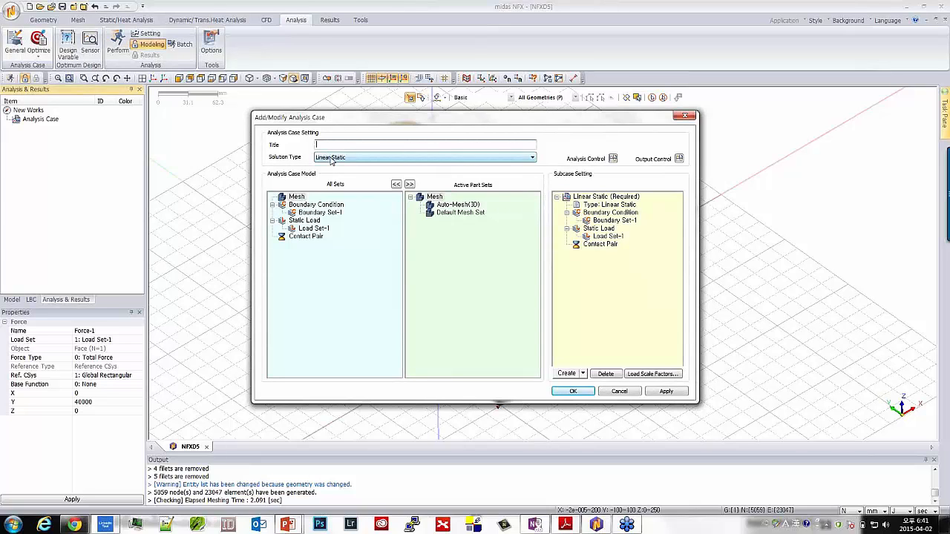
pyautogui.write('Case 1')
pyautogui.click(332, 159)
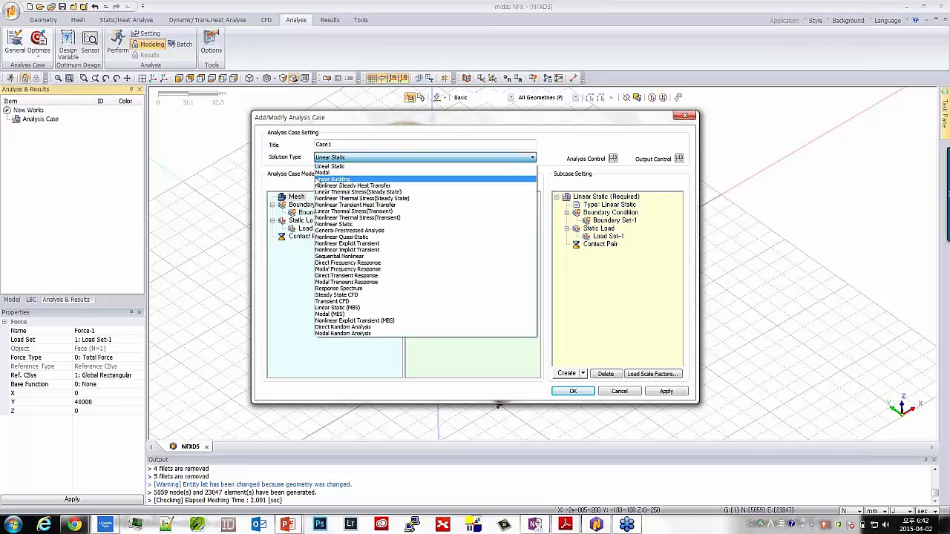
pyautogui.click(364, 158)
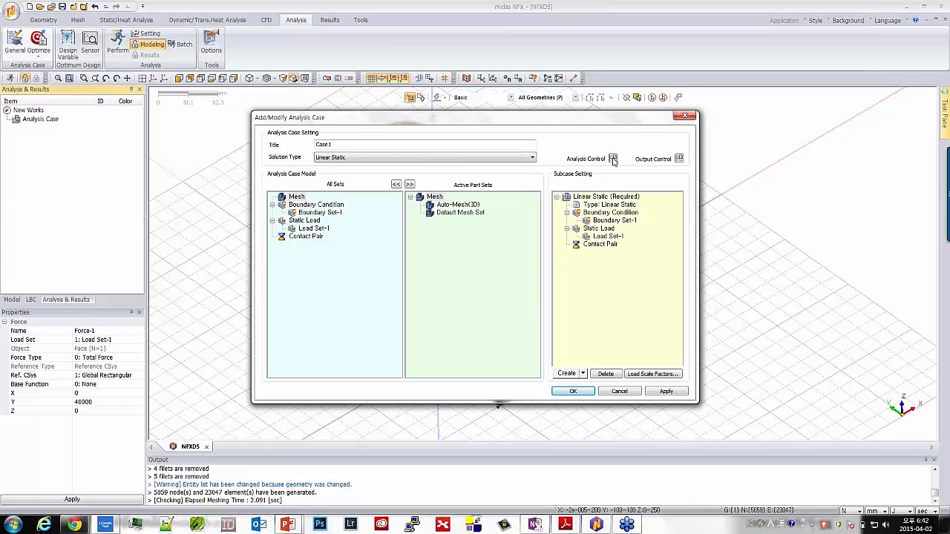
pyautogui.click(573, 391)
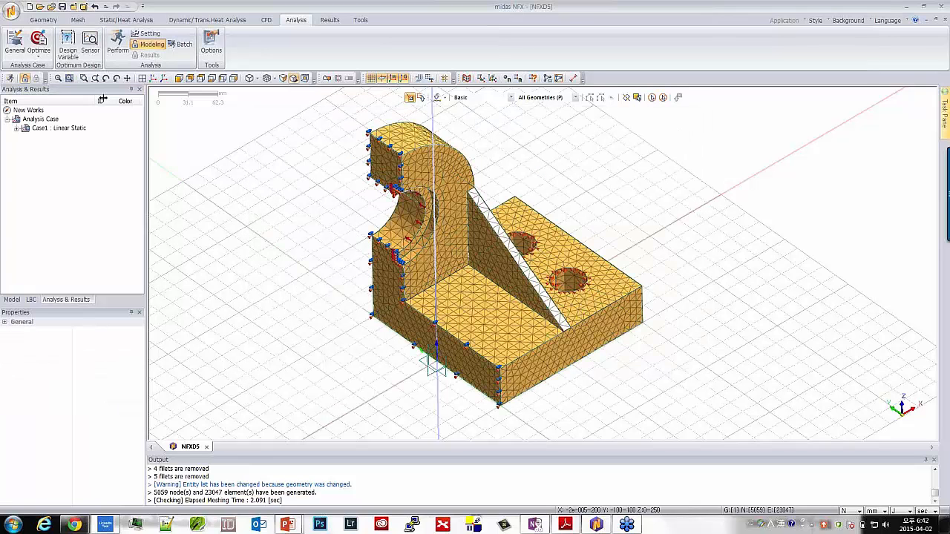
# Solve the Case1 analysis, saving the model as NFXD5.nfx in the Nigeria Training folder
pyautogui.rightClick(54, 131)
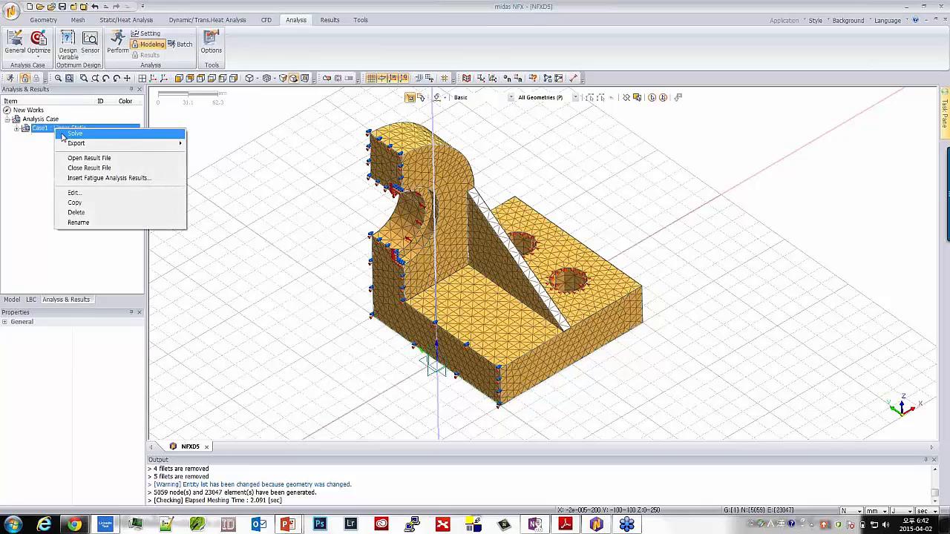
pyautogui.click(63, 135)
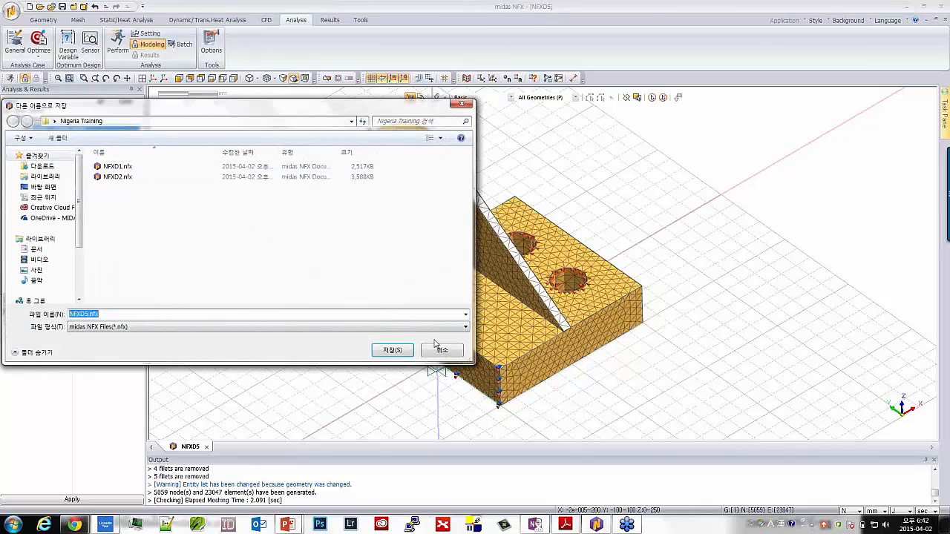
pyautogui.click(391, 349)
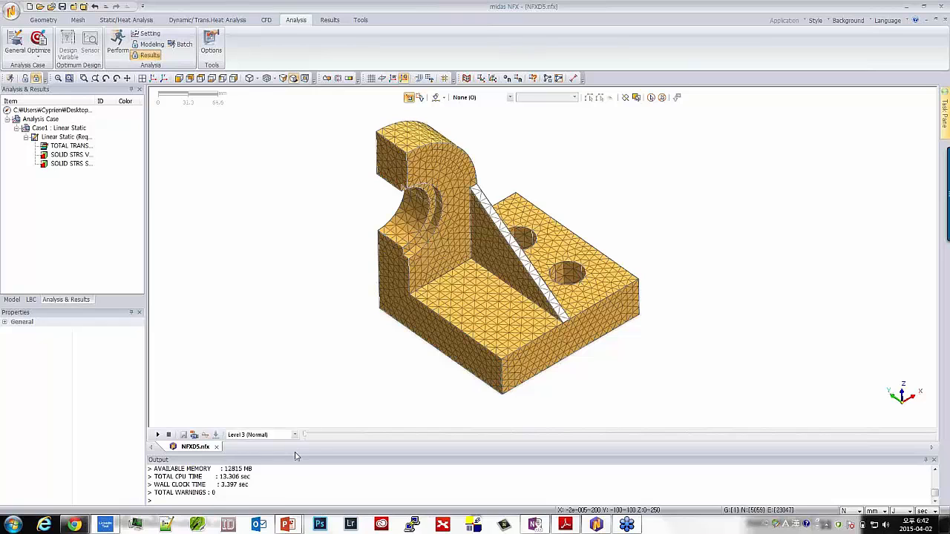
# Enlarge the solver output log temporarily to examine the problem size, maximum translation and stress, and solution times
pyautogui.moveTo(293, 457); pyautogui.dragTo(315, 208)
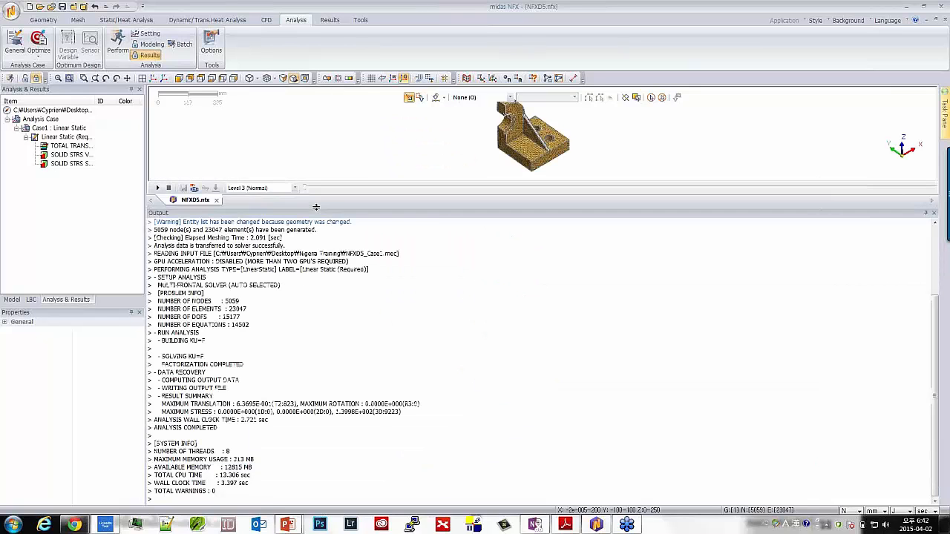
pyautogui.click(255, 319)
pyautogui.scroll(2, 256, 320)
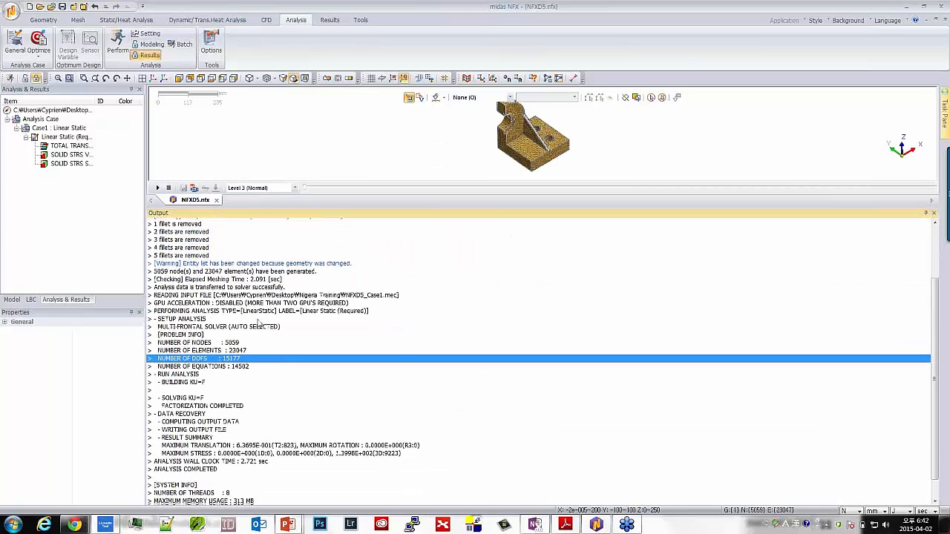
pyautogui.scroll(-2, 257, 321)
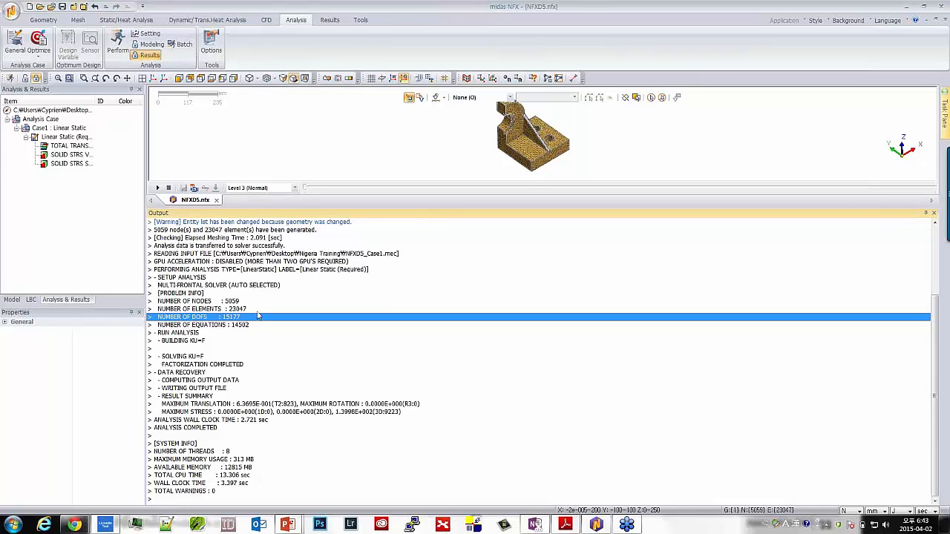
pyautogui.click(243, 419)
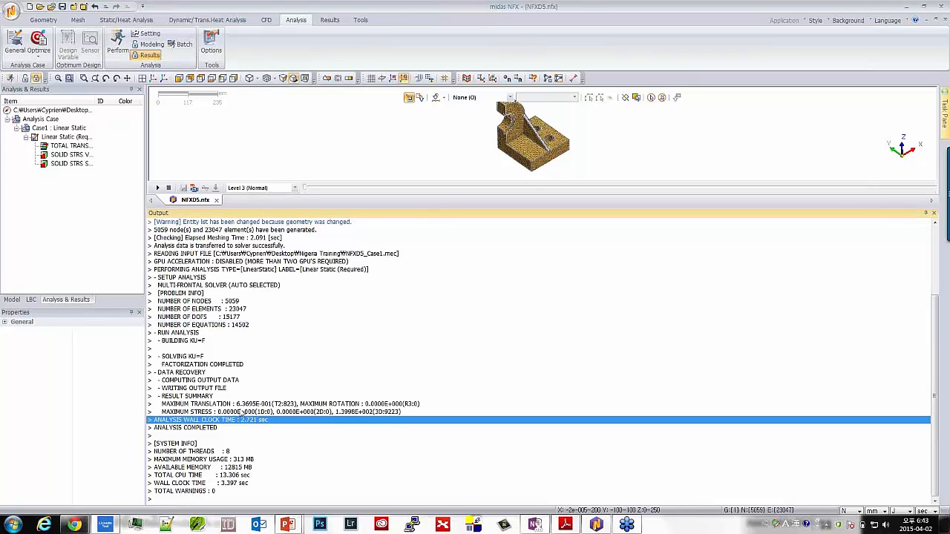
pyautogui.click(185, 404)
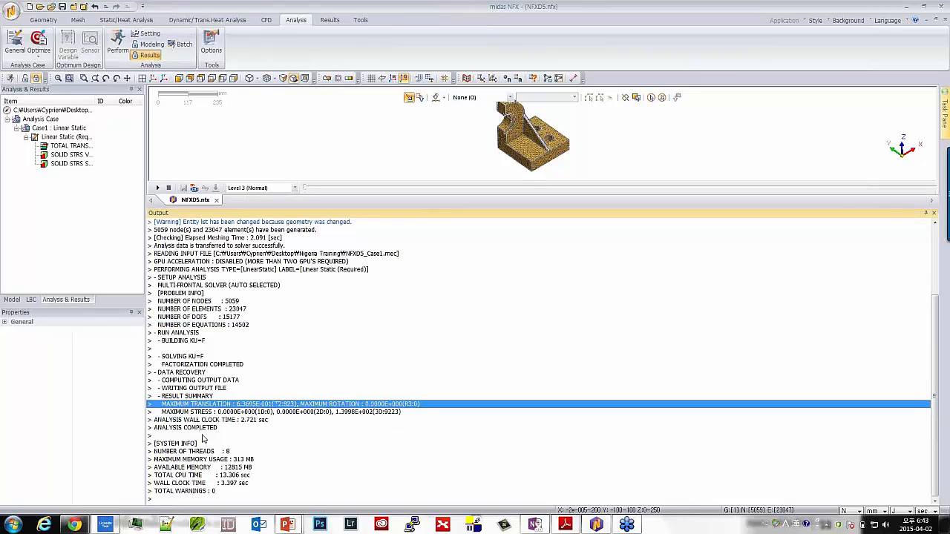
pyautogui.click(239, 421)
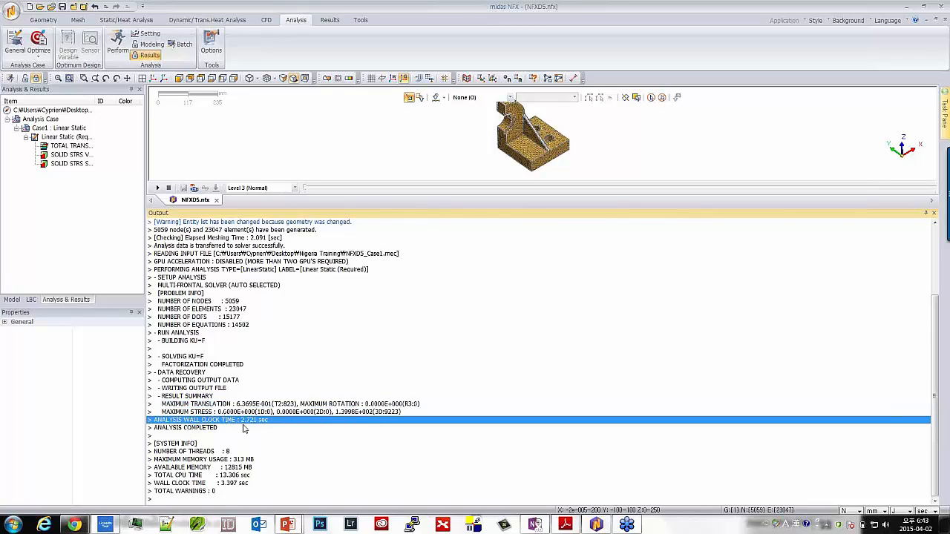
pyautogui.click(234, 483)
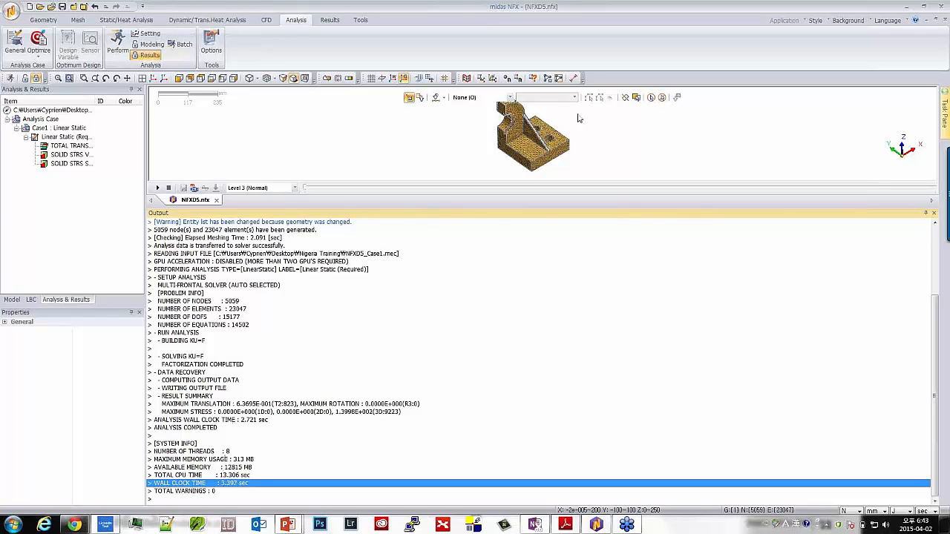
pyautogui.moveTo(462, 207); pyautogui.dragTo(429, 398)
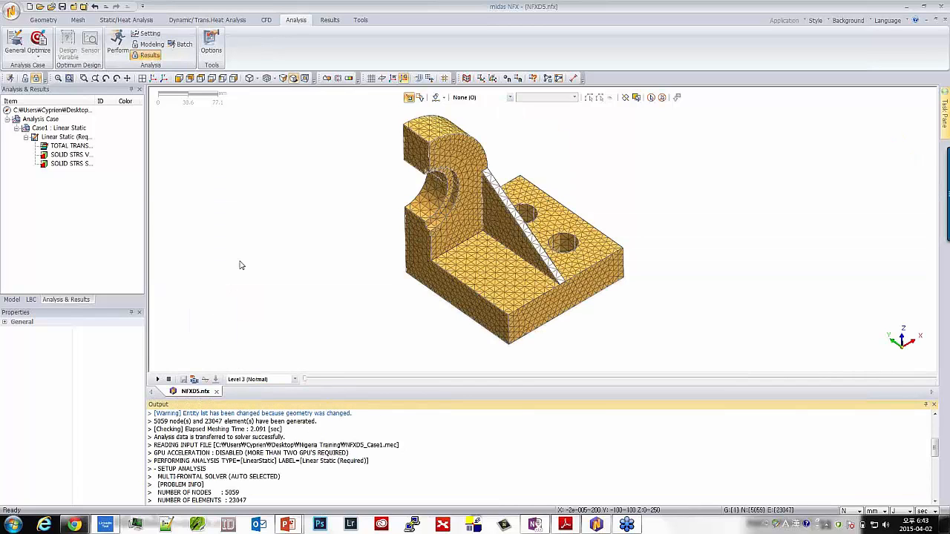
# Dock the Analysis & Results tree on the opposite side of the model view, then return it to its original place
pyautogui.moveTo(102, 90); pyautogui.dragTo(767, 260)
pyautogui.moveTo(833, 274); pyautogui.dragTo(923, 294)
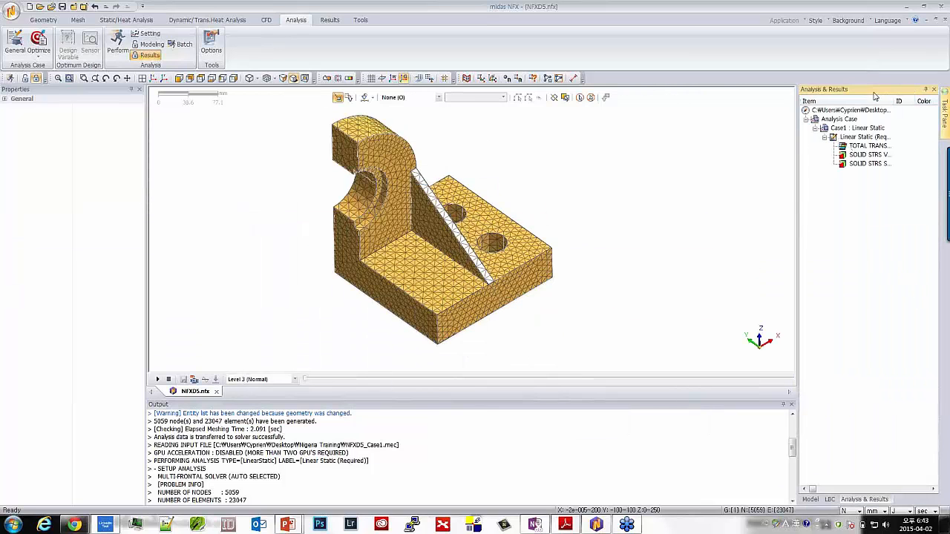
pyautogui.moveTo(875, 93); pyautogui.dragTo(71, 281)
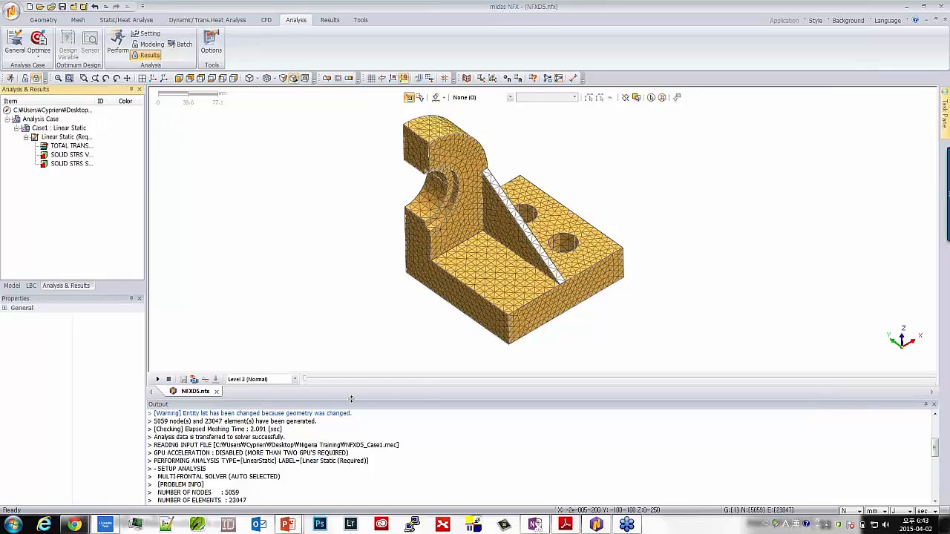
# Shrink the Output area to give the model view more height
pyautogui.moveTo(348, 398); pyautogui.dragTo(348, 483)
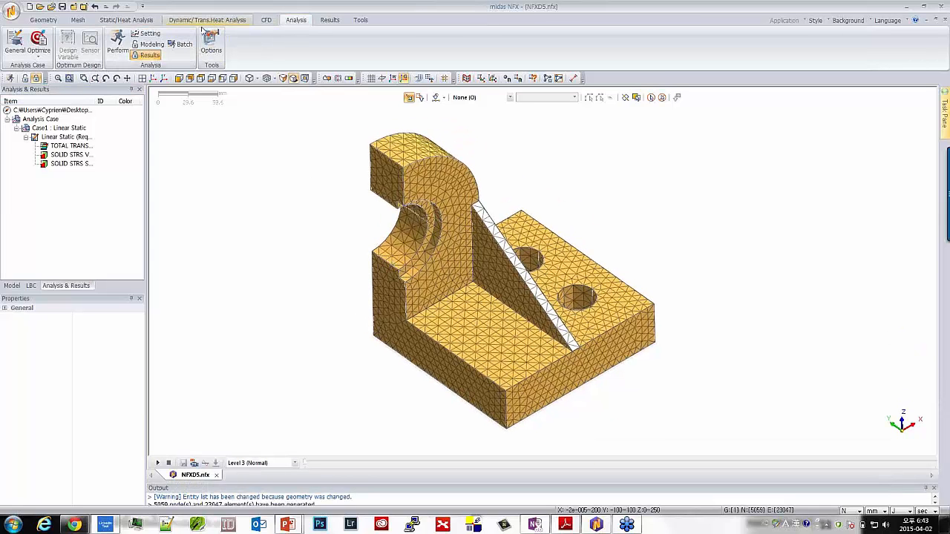
# Widen the results tree's Item column to show the full result names and plot the TOTAL TRANSLATION contour
pyautogui.click(59, 145)
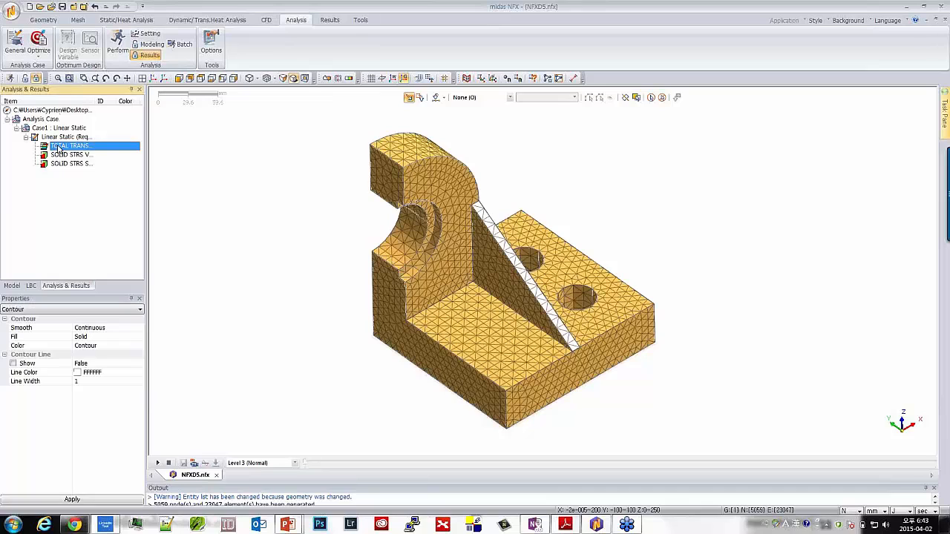
pyautogui.doubleClick(124, 102)
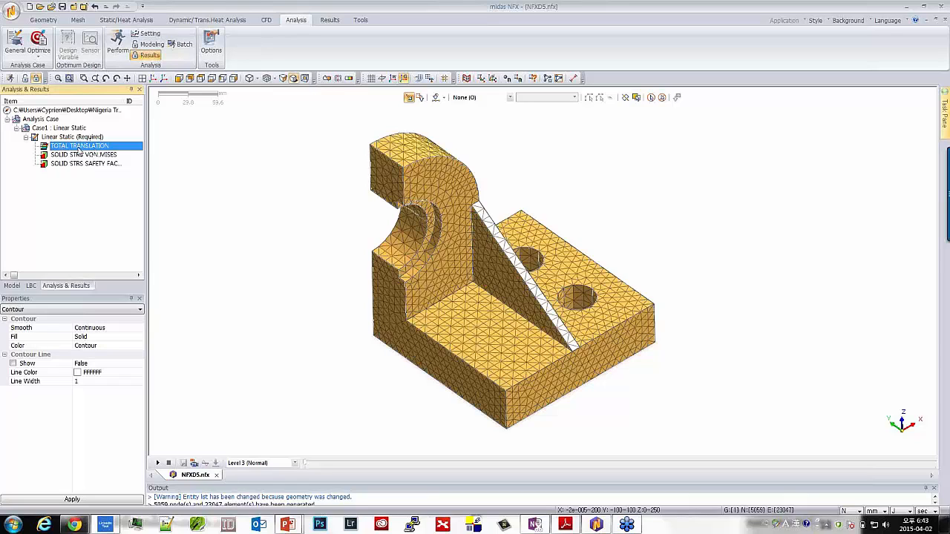
pyautogui.doubleClick(80, 147)
pyautogui.moveTo(353, 230); pyautogui.dragTo(255, 201, button='middle')
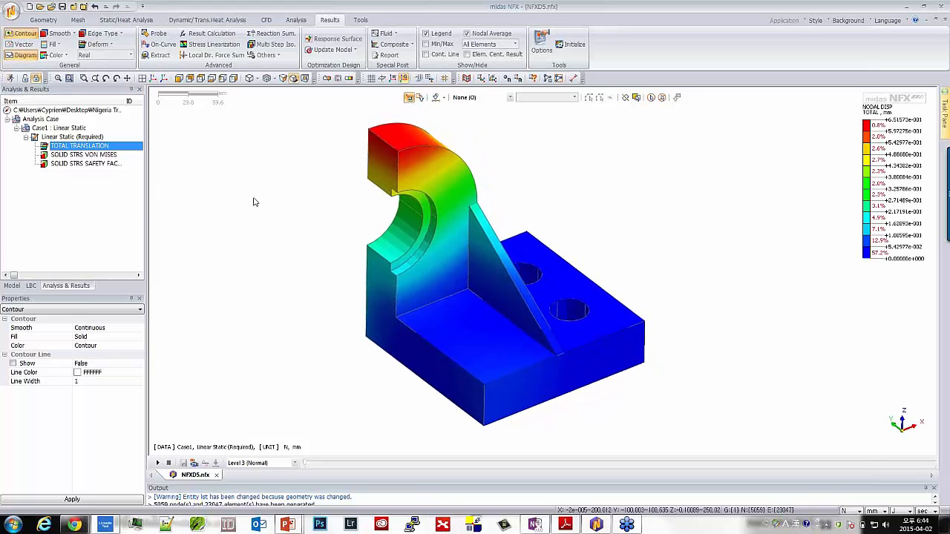
# Plot the SOLID STRS VON MISES contour on the bracket and inspect the stress around the rib
pyautogui.doubleClick(65, 154)
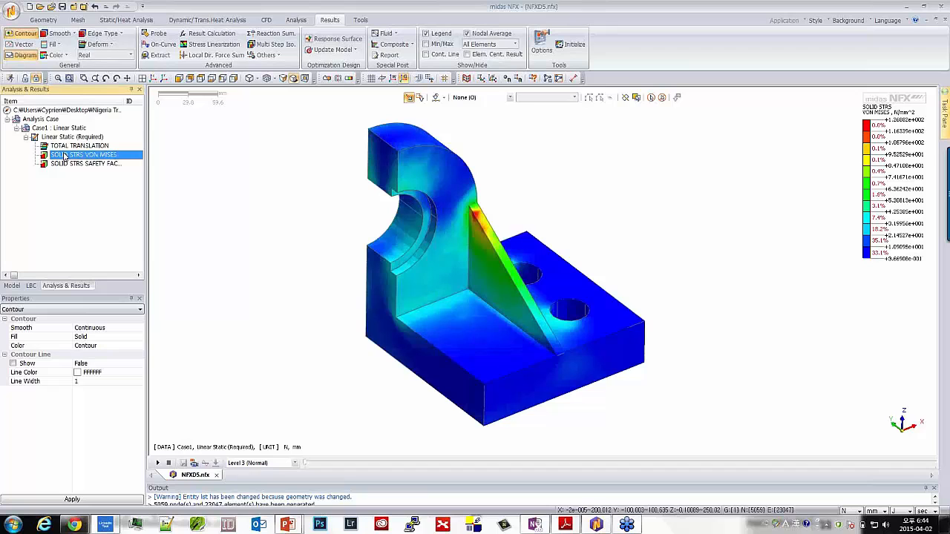
pyautogui.moveTo(489, 252); pyautogui.dragTo(469, 251, button='middle')
pyautogui.moveTo(432, 318); pyautogui.dragTo(458, 324, button='middle')
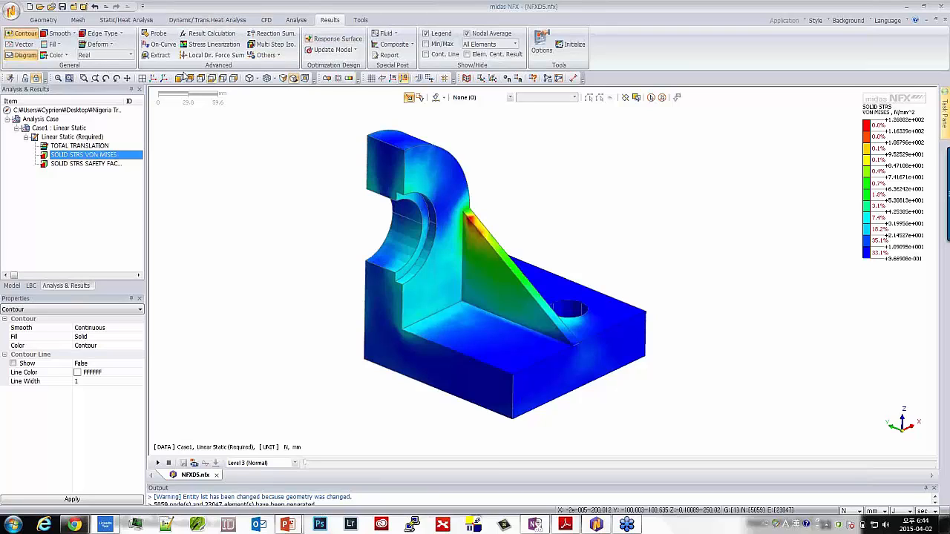
# View the solid stress safety factor contour and return to the von Mises stress plot
pyautogui.click(80, 164)
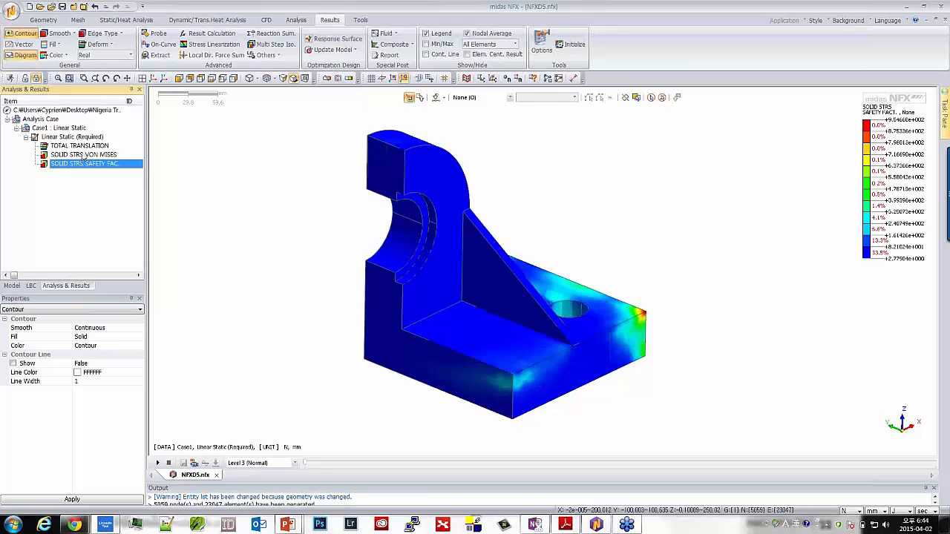
pyautogui.click(84, 155)
pyautogui.moveTo(468, 288); pyautogui.dragTo(525, 304, button='middle')
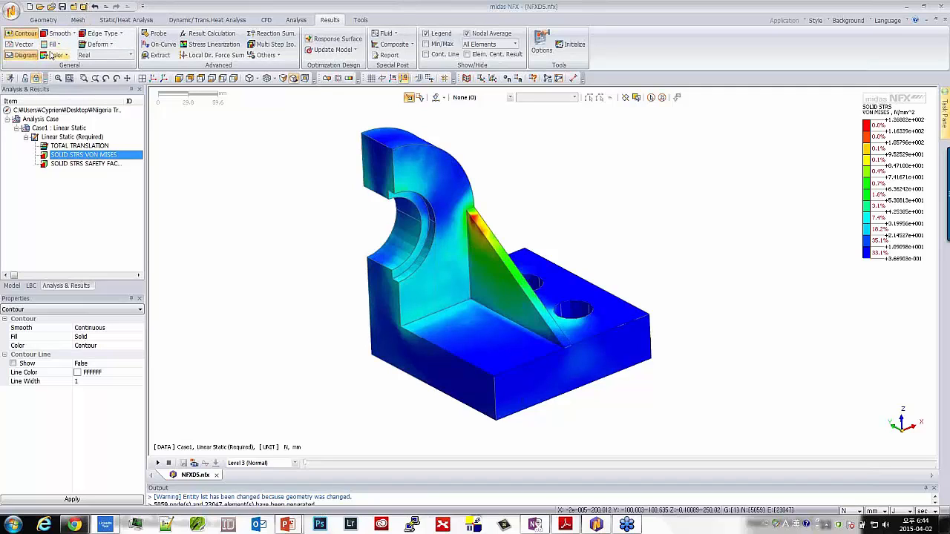
# Change the contour smoothing to Fringe and inspect the banded von Mises stress on the rib and base
pyautogui.click(62, 35)
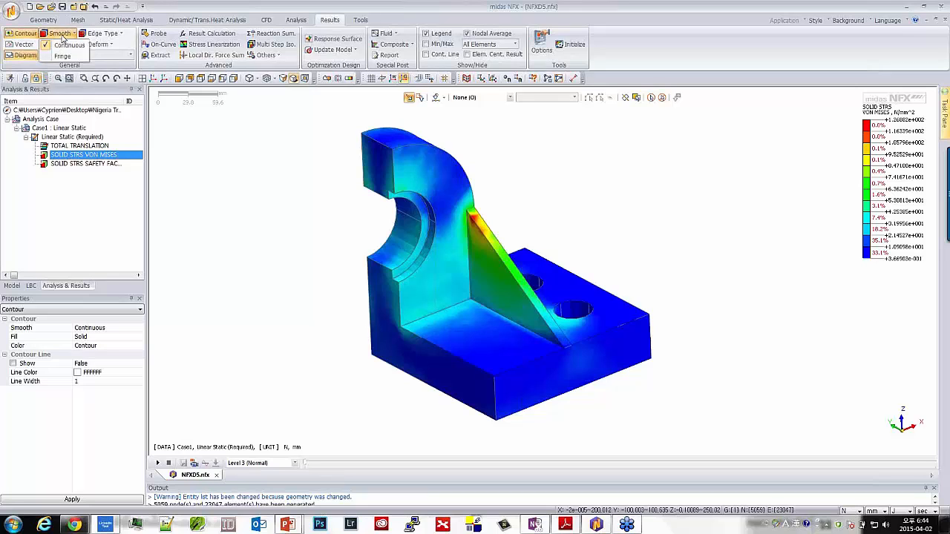
pyautogui.click(62, 57)
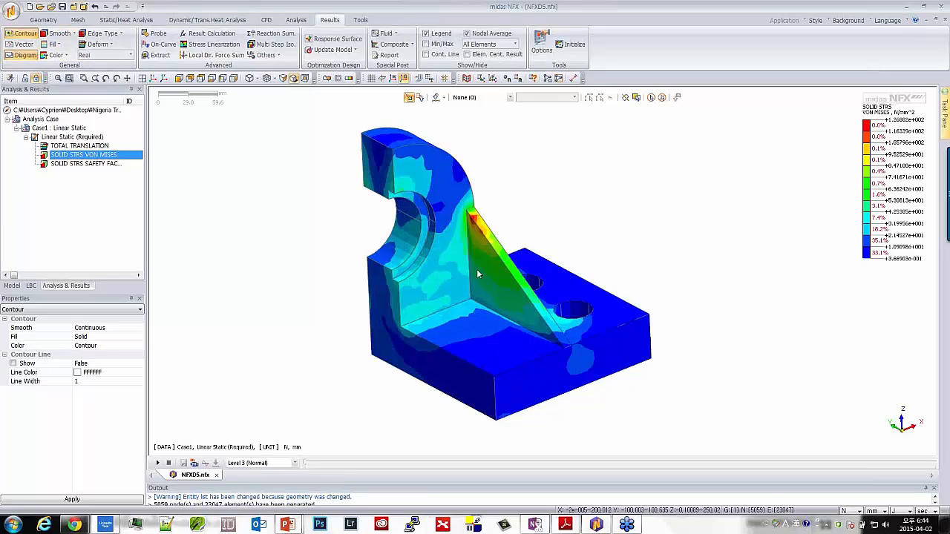
pyautogui.moveTo(477, 271); pyautogui.dragTo(521, 306, button='middle')
pyautogui.scroll(3, 521, 305)
pyautogui.moveTo(411, 223); pyautogui.dragTo(415, 219, button='middle')
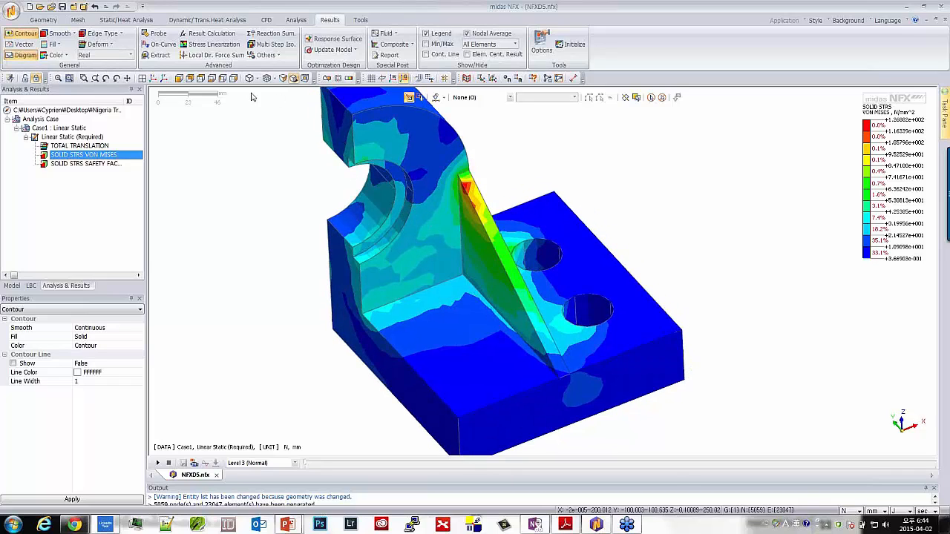
# Set the result plot's edge type to Mesh Edge so the element edges overlay the stress contour
pyautogui.click(96, 33)
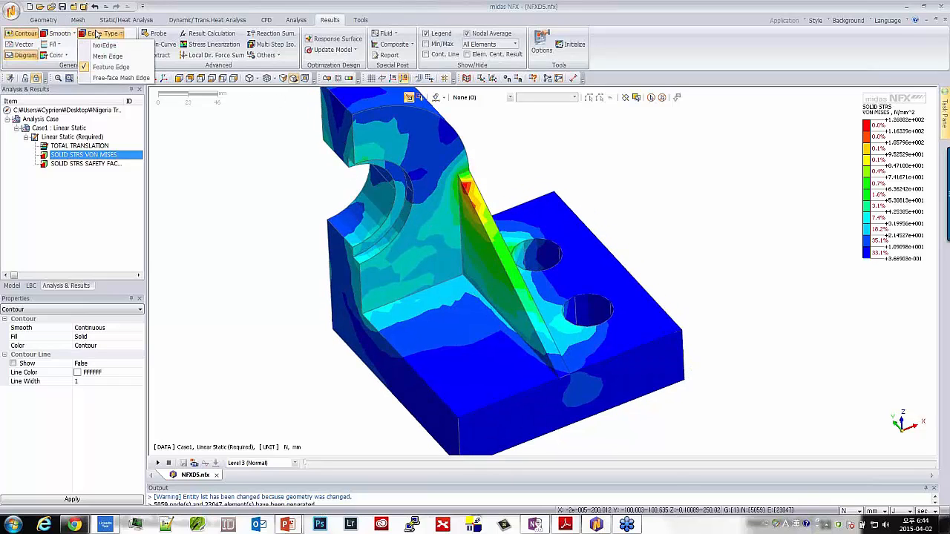
pyautogui.click(107, 56)
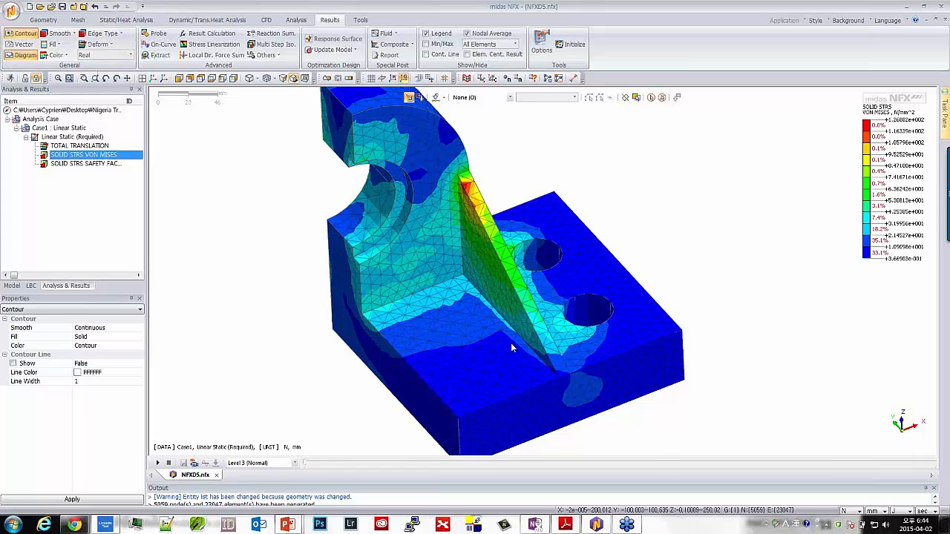
pyautogui.moveTo(512, 347); pyautogui.dragTo(545, 328, button='middle')
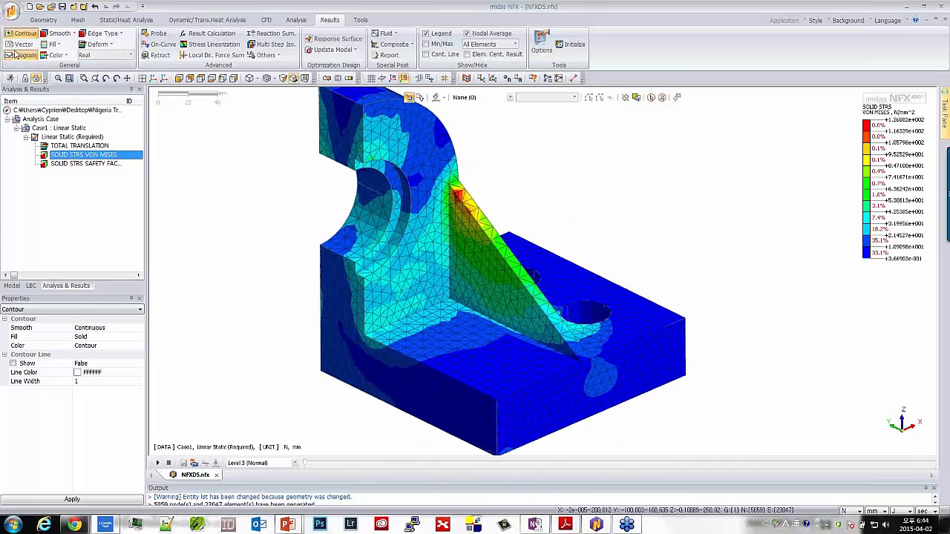
# Show the deformed shape with the undeformed feature outline and set the deformation scale to Auto Scale (*1)
pyautogui.click(98, 43)
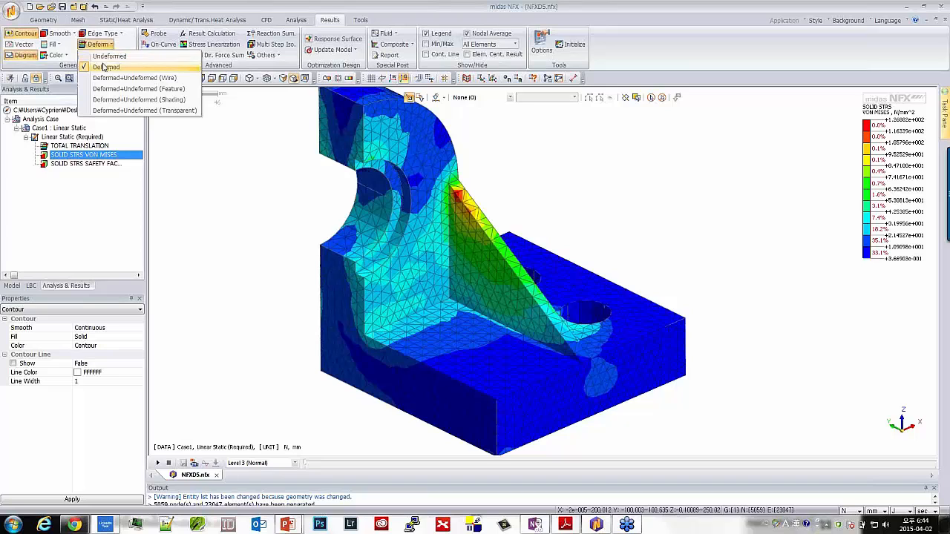
pyautogui.click(105, 68)
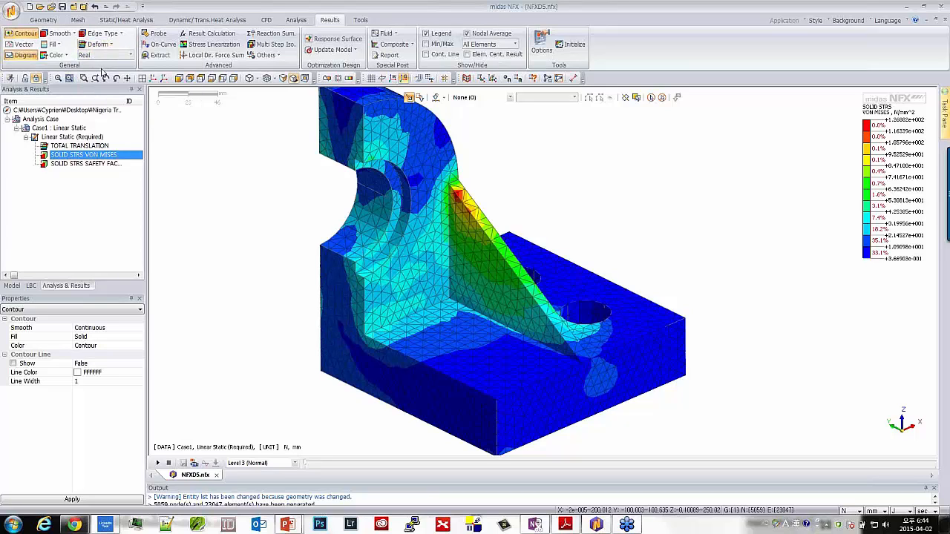
pyautogui.click(104, 55)
pyautogui.click(106, 68)
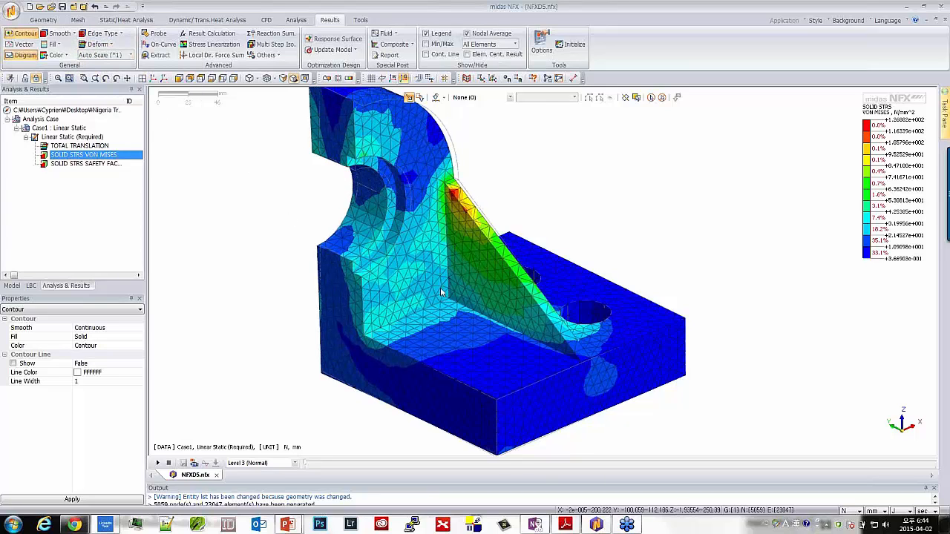
pyautogui.moveTo(441, 293); pyautogui.dragTo(449, 308, button='middle')
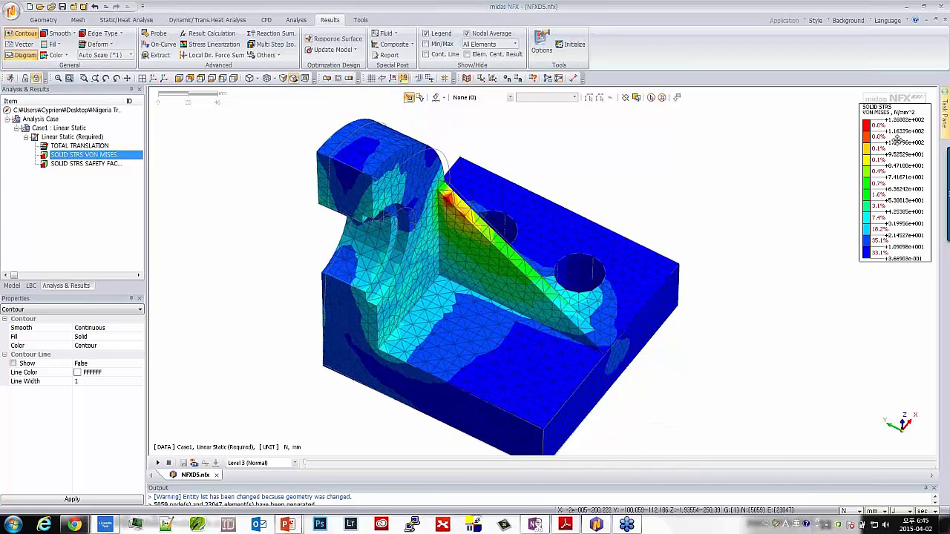
# Compare the total translation contour on the deformed shape with the von Mises plot, ending on von Mises
pyautogui.doubleClick(56, 146)
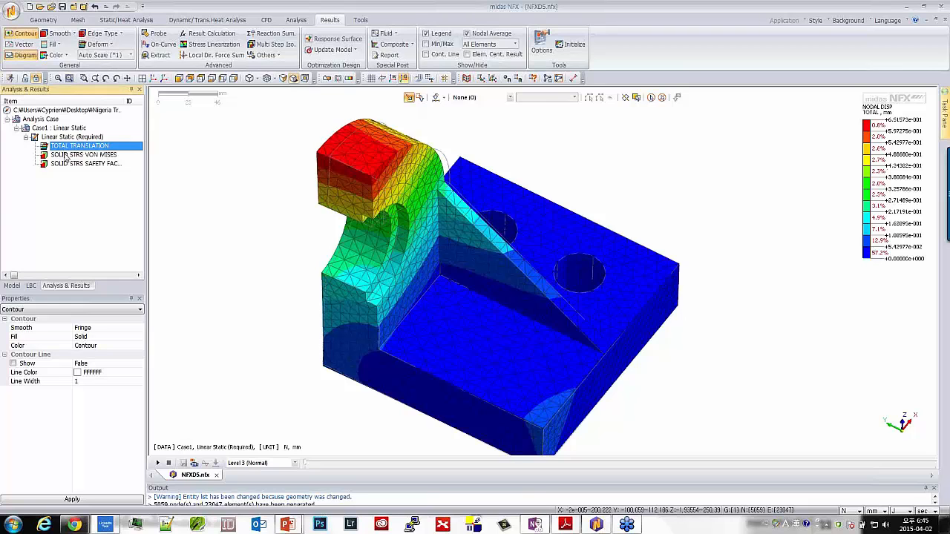
pyautogui.doubleClick(66, 156)
pyautogui.moveTo(394, 280); pyautogui.dragTo(390, 253, button='middle')
# Exaggerate the displayed deformation by setting its scale to Auto Scale (*2)
pyautogui.click(131, 55)
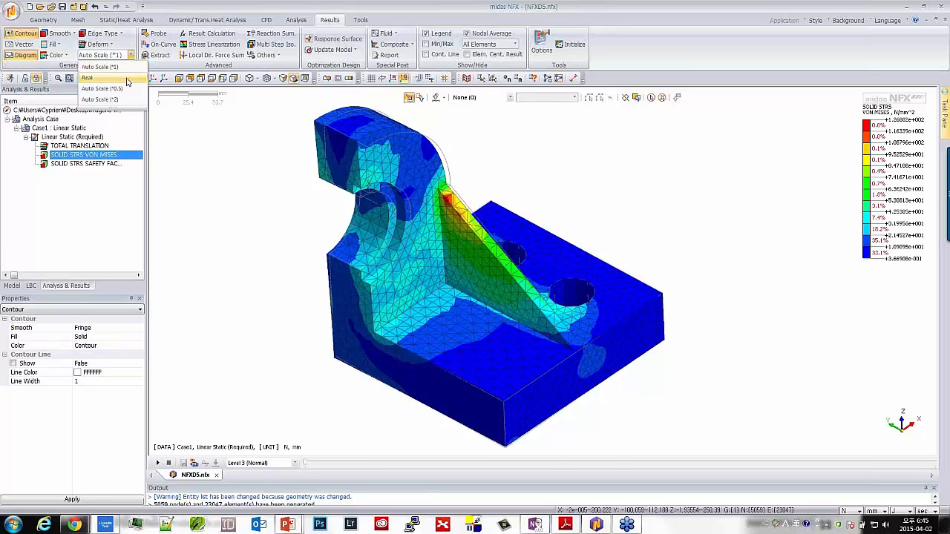
pyautogui.click(99, 98)
pyautogui.moveTo(307, 270); pyautogui.dragTo(475, 331, button='middle')
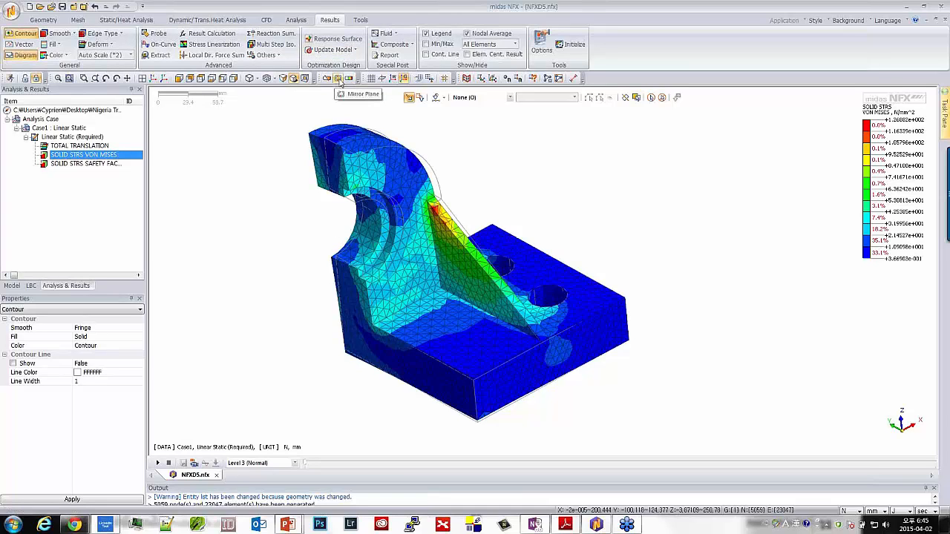
# Mirror the half-model results about the X plane at 0 mm to display the complete bracket
pyautogui.click(339, 79)
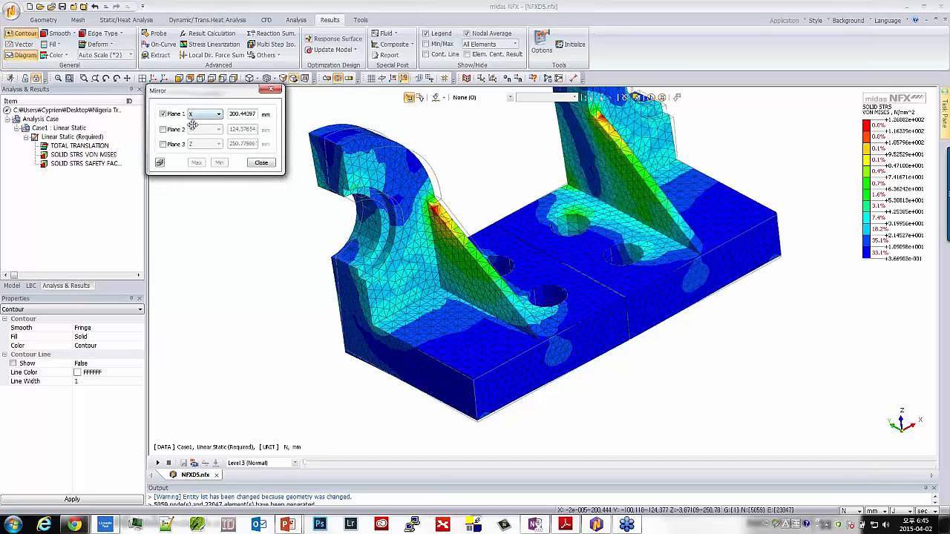
pyautogui.doubleClick(233, 114)
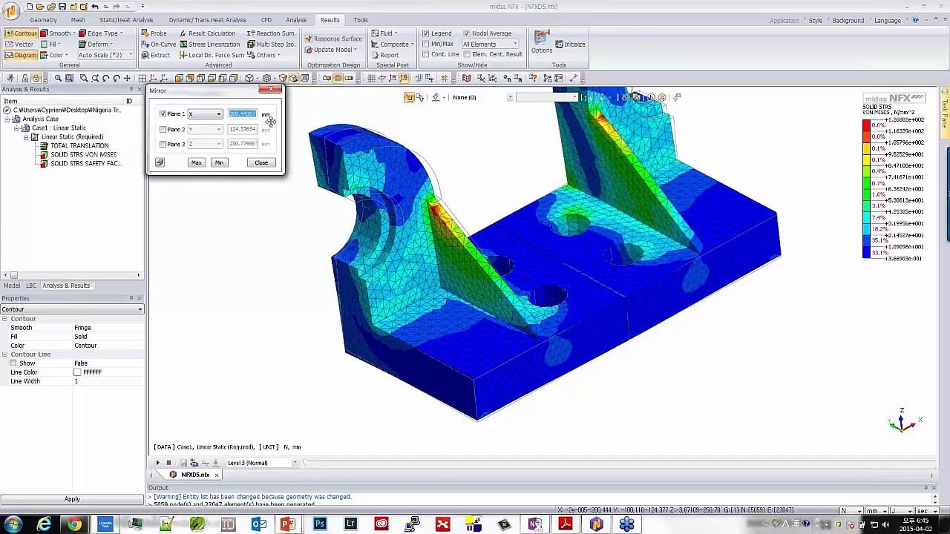
pyautogui.write('0')
pyautogui.press('Return')
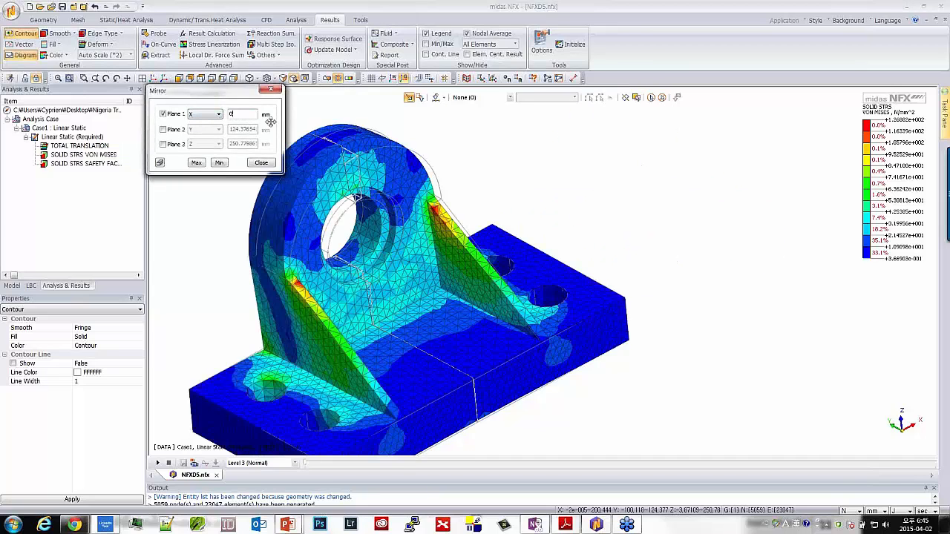
pyautogui.click(261, 163)
# Examine the von Mises stress and deformation of the complete mirrored bracket from different angles and distances
pyautogui.moveTo(450, 353); pyautogui.dragTo(465, 118, button='middle')
pyautogui.moveTo(483, 178); pyautogui.dragTo(442, 143, button='middle')
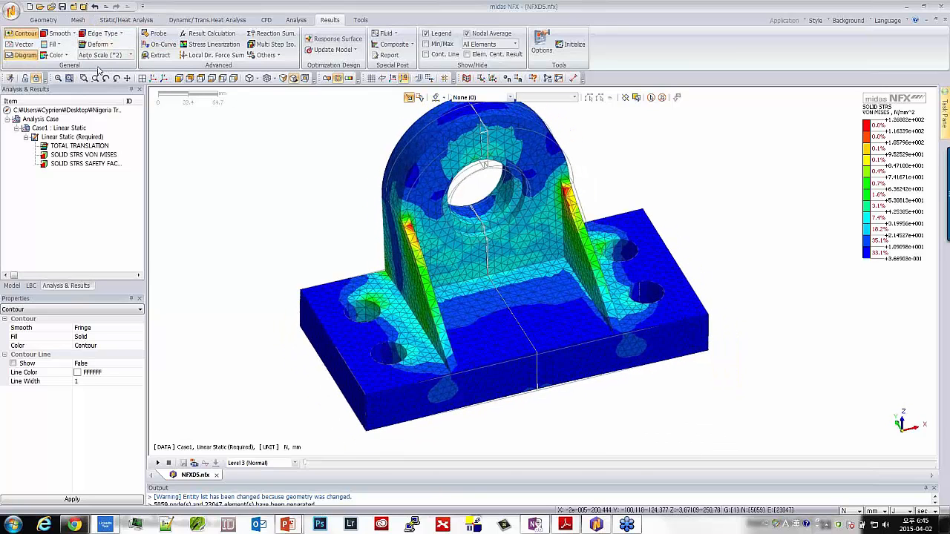
pyautogui.moveTo(423, 198); pyautogui.dragTo(421, 204, button='middle')
pyautogui.scroll(2, 428, 197)
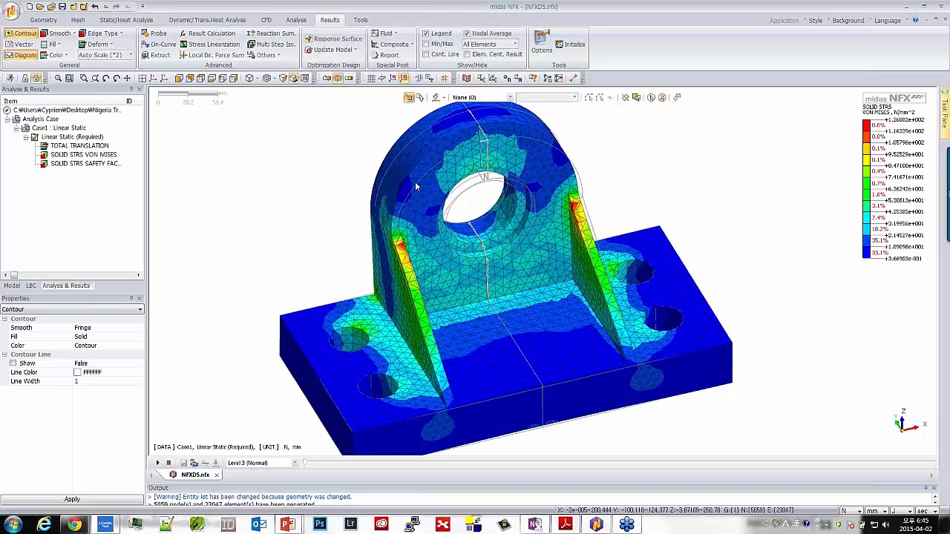
pyautogui.scroll(-3, 415, 181)
pyautogui.moveTo(431, 207); pyautogui.dragTo(421, 222, button='middle')
pyautogui.scroll(1, 261, 137)
pyautogui.scroll(3, 262, 141)
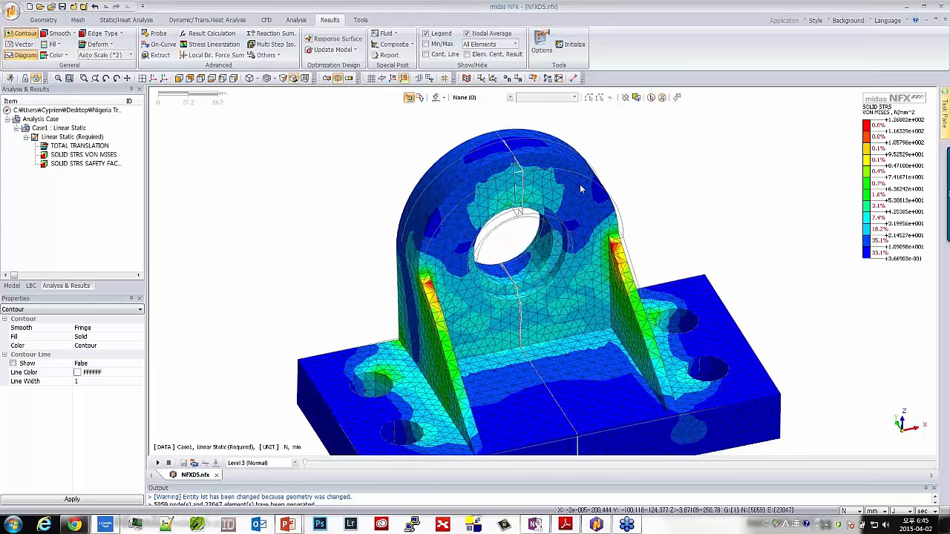
pyautogui.scroll(-2, 579, 184)
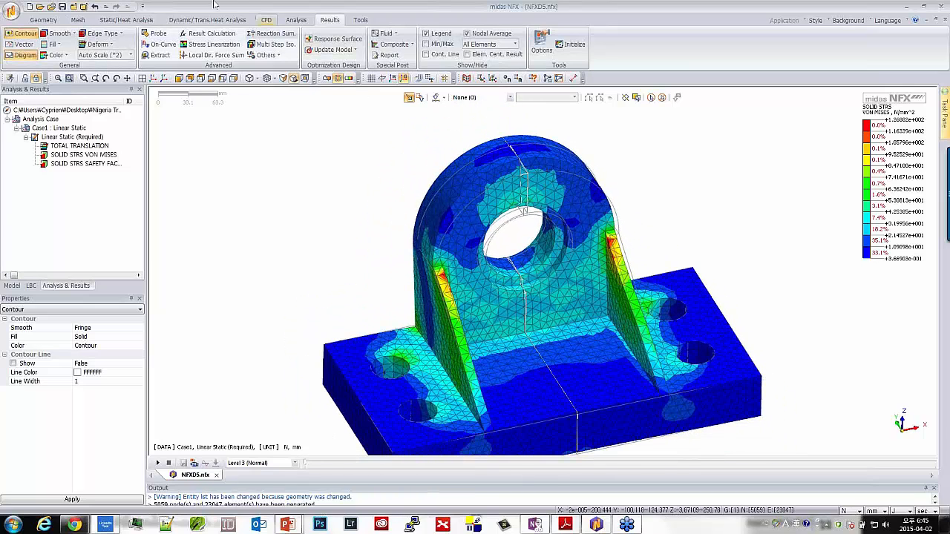
# Probe the von Mises stress at four nodes on the upright plate between the bore and the original half's rib
pyautogui.click(158, 35)
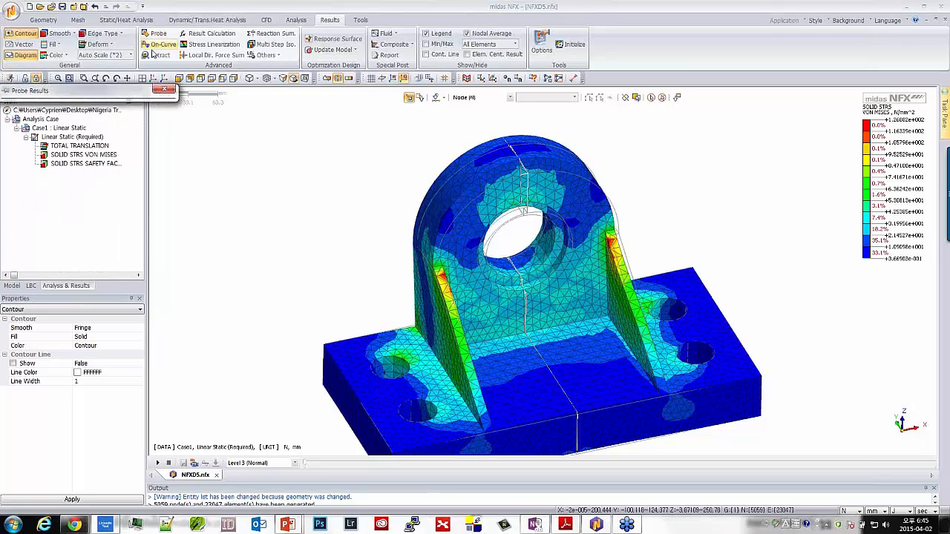
pyautogui.click(591, 282)
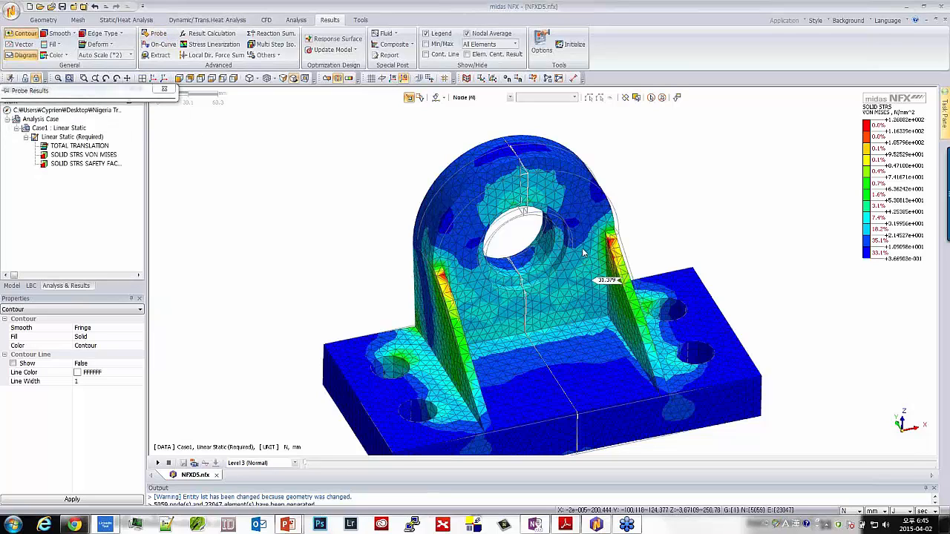
pyautogui.click(592, 227)
pyautogui.click(589, 253)
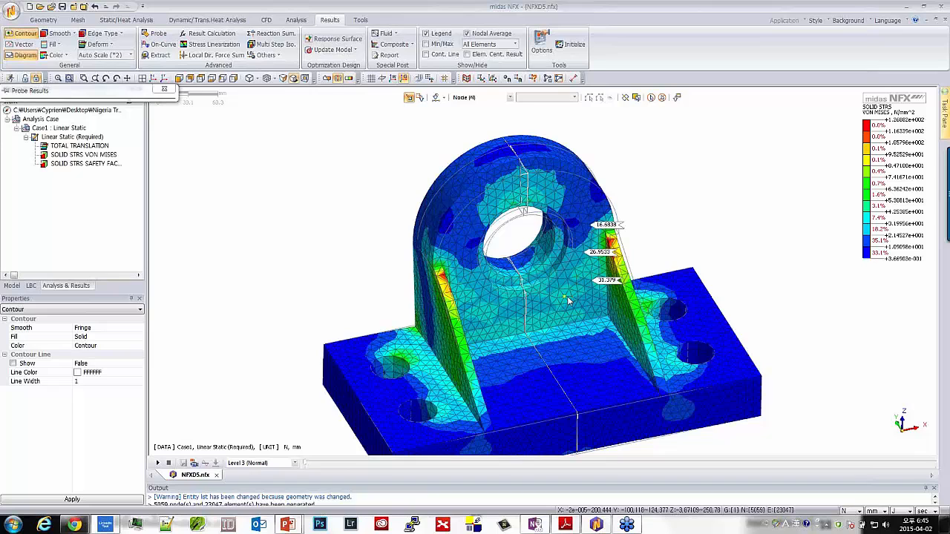
pyautogui.click(571, 301)
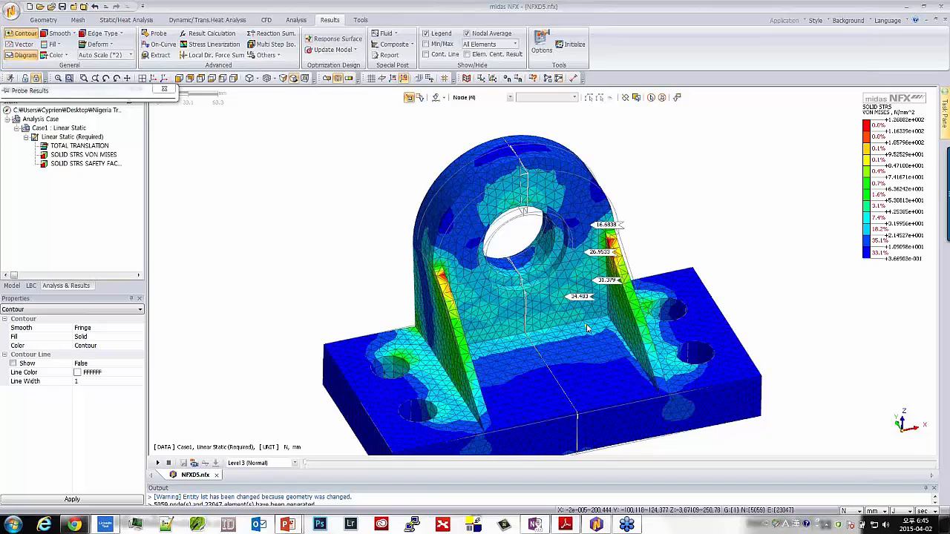
# Turn on the Min/Max labels and inspect the locations of the extreme von Mises stresses on the bracket
pyautogui.click(426, 46)
pyautogui.moveTo(670, 320); pyautogui.dragTo(572, 253, button='middle')
pyautogui.keyDown('ctrl'); pyautogui.moveTo(621, 303); pyautogui.dragTo(547, 294, button='middle'); pyautogui.keyUp('ctrl')
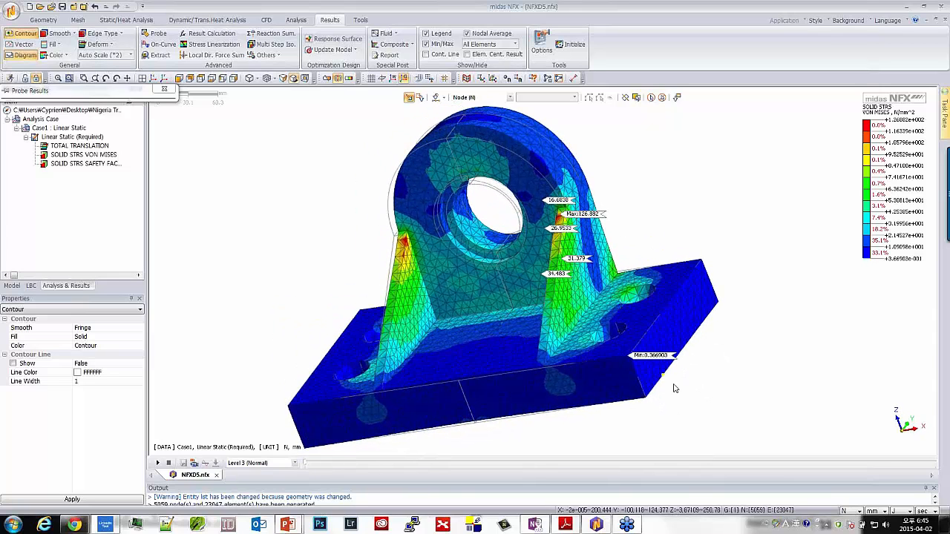
pyautogui.scroll(5, 596, 321)
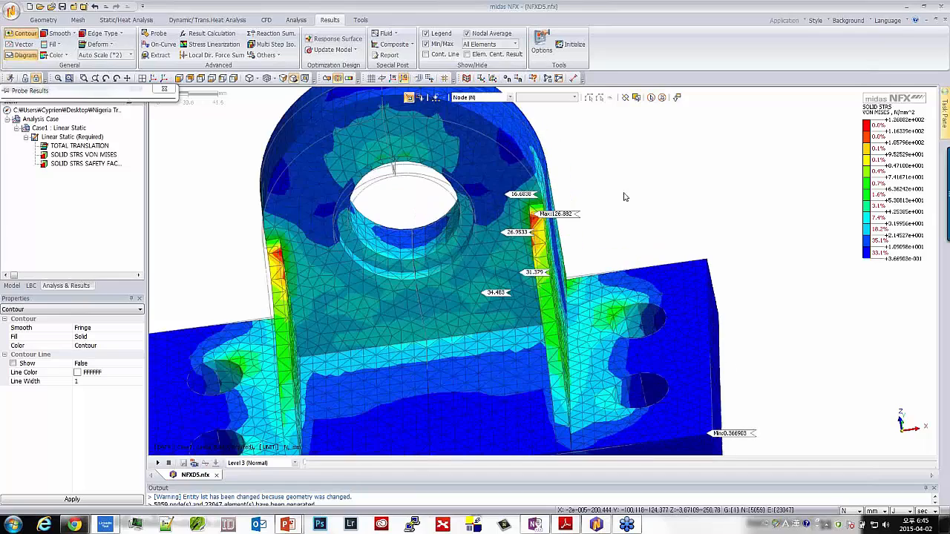
pyautogui.keyDown('ctrl'); pyautogui.moveTo(601, 270); pyautogui.dragTo(523, 229, button='middle'); pyautogui.keyUp('ctrl')
pyautogui.rightClick(530, 227)
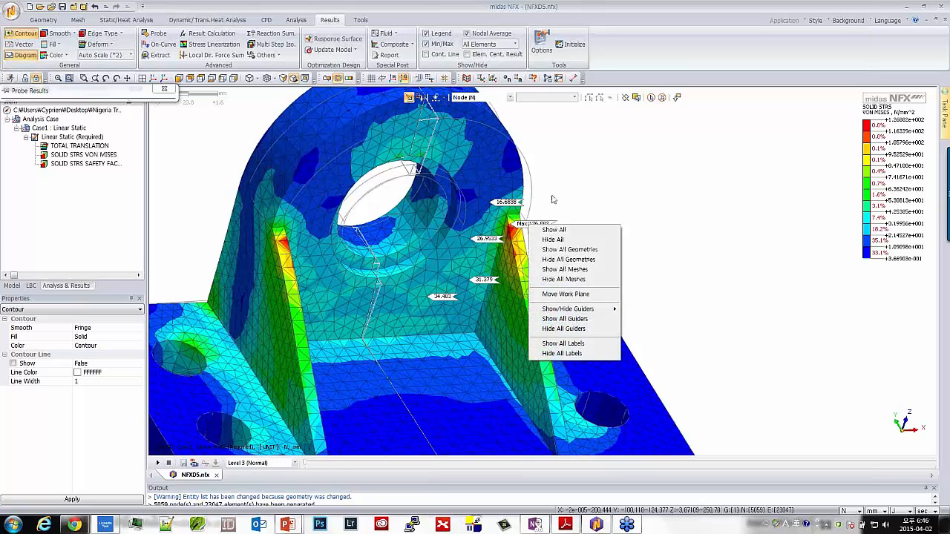
pyautogui.click(552, 199)
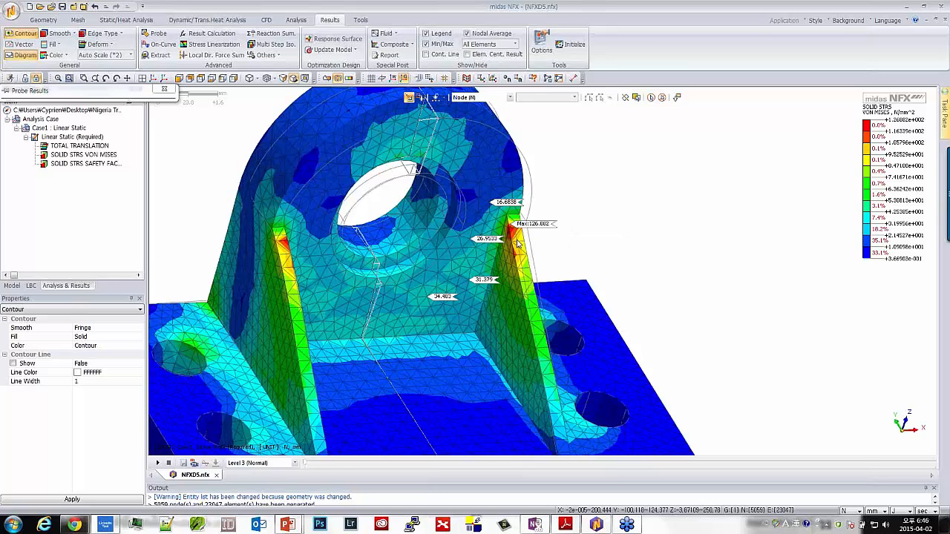
# Close the probe results tool and clear the node stress labels from the mirrored bracket
pyautogui.scroll(-5, 518, 245)
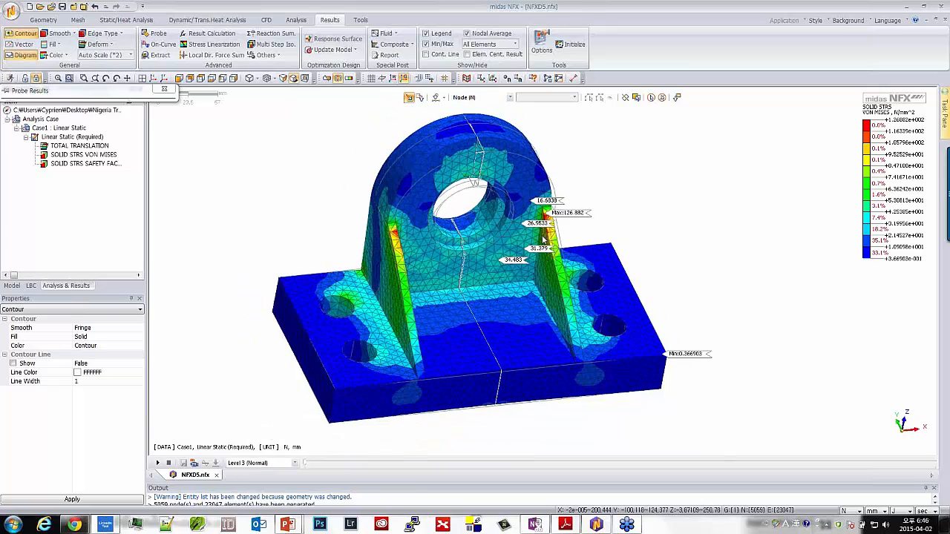
pyautogui.scroll(5, 521, 239)
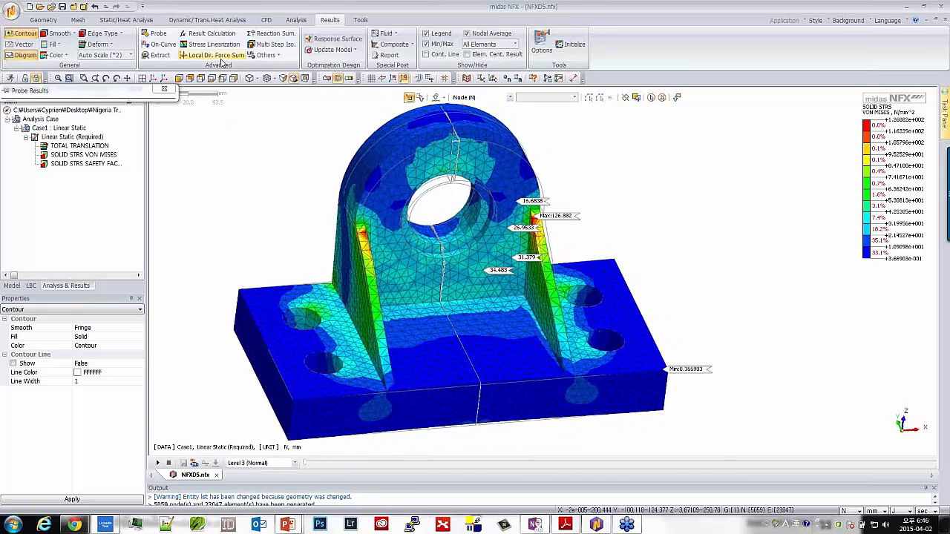
pyautogui.click(164, 88)
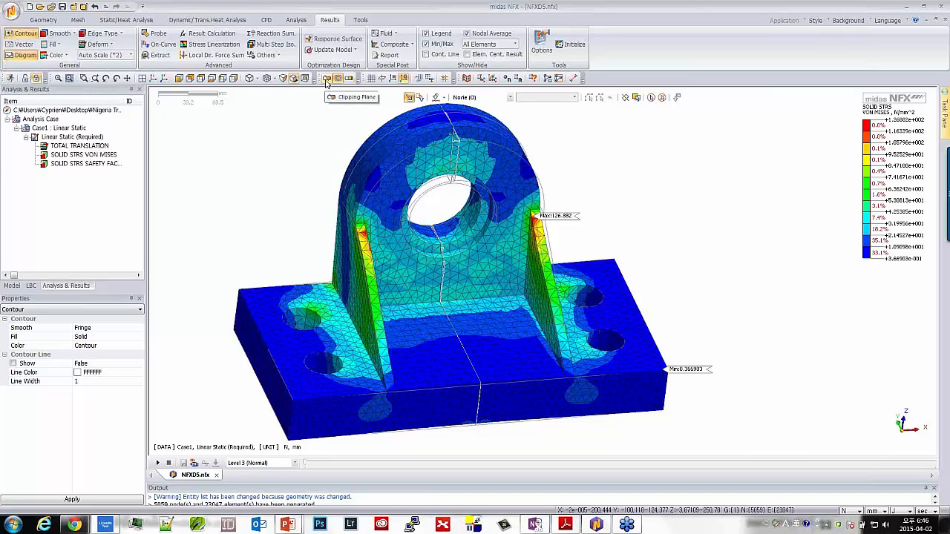
# Cut the bracket with an X-direction clipping plane, switching off the mirrored half and tilting the plane through the base holes
pyautogui.click(326, 79)
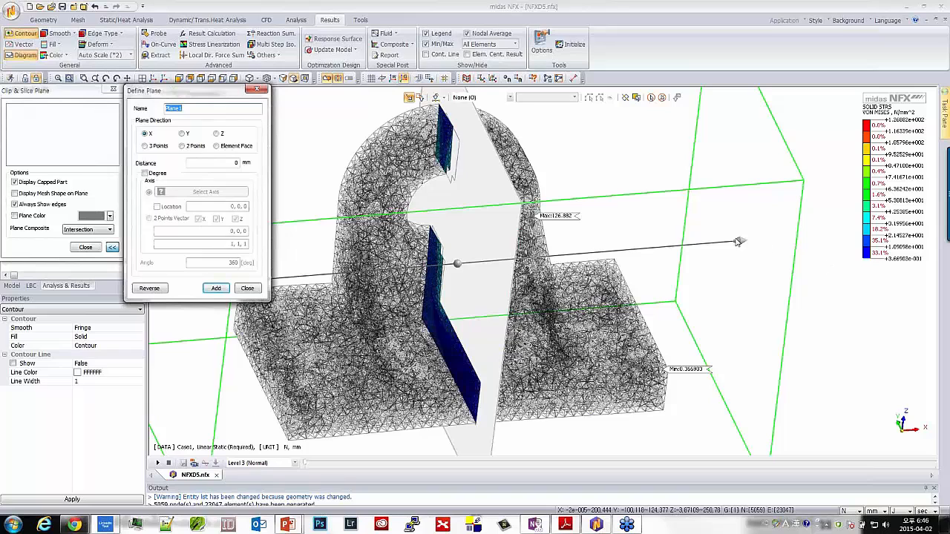
pyautogui.moveTo(740, 242); pyautogui.dragTo(381, 275)
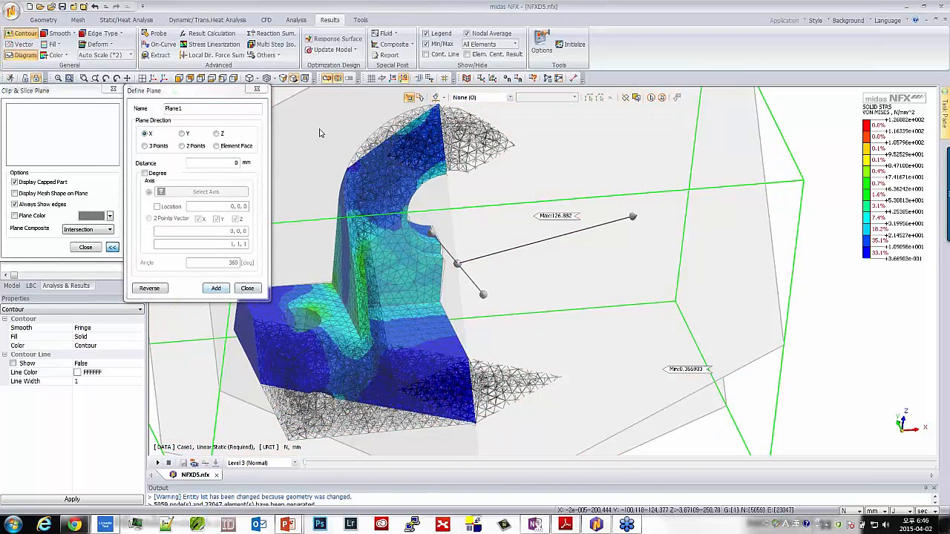
pyautogui.click(338, 78)
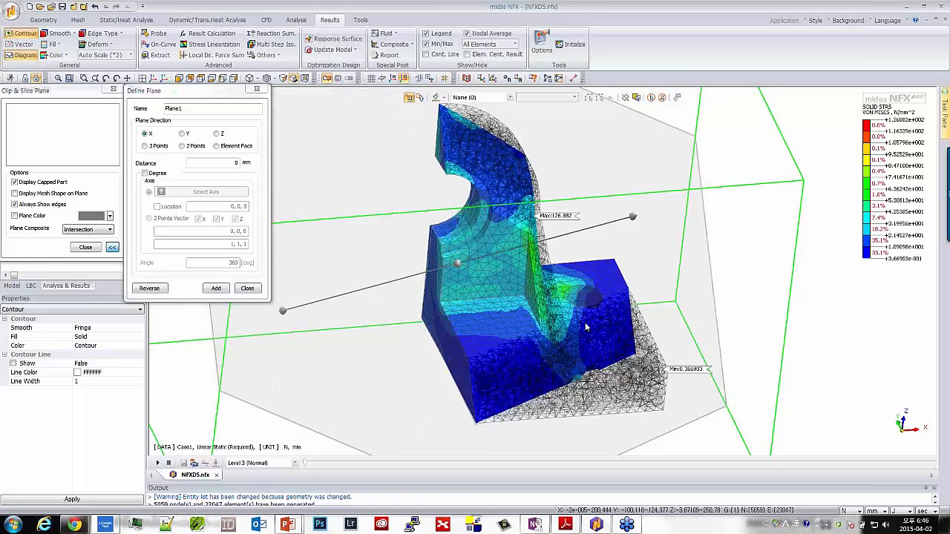
pyautogui.moveTo(633, 218); pyautogui.dragTo(642, 310)
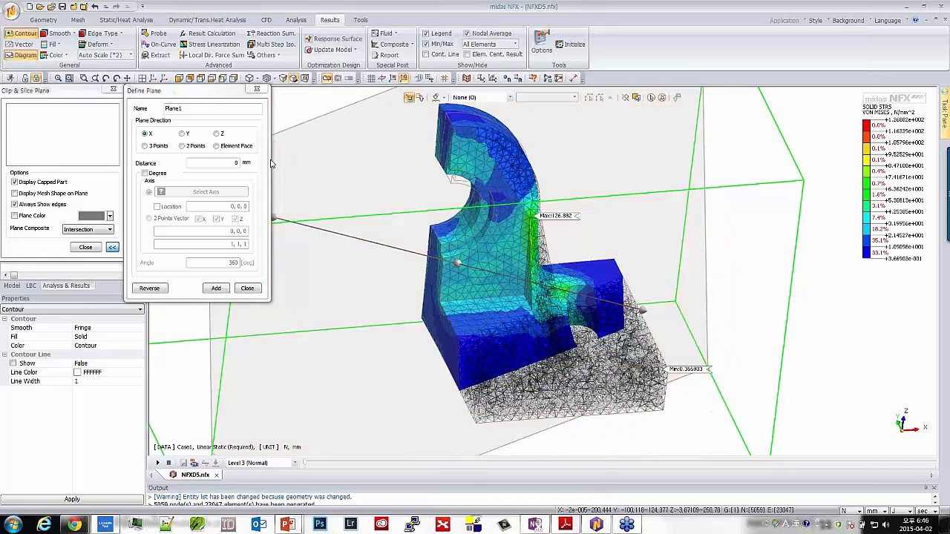
# Hide the mesh edges on the stress contour and reposition the clipping plane to cut lengthwise through the upright plate and base
pyautogui.click(102, 33)
pyautogui.click(107, 46)
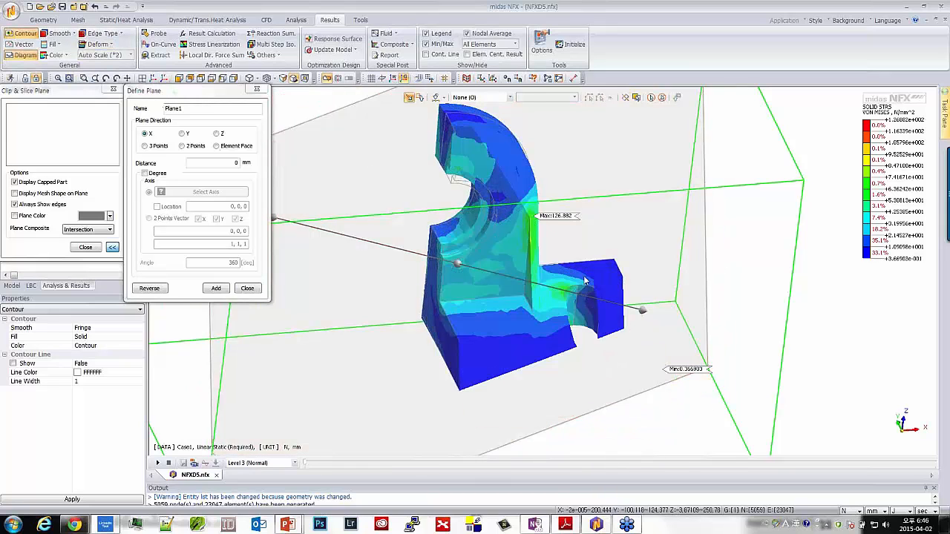
pyautogui.moveTo(642, 313); pyautogui.dragTo(569, 358)
pyautogui.moveTo(545, 261); pyautogui.dragTo(471, 180)
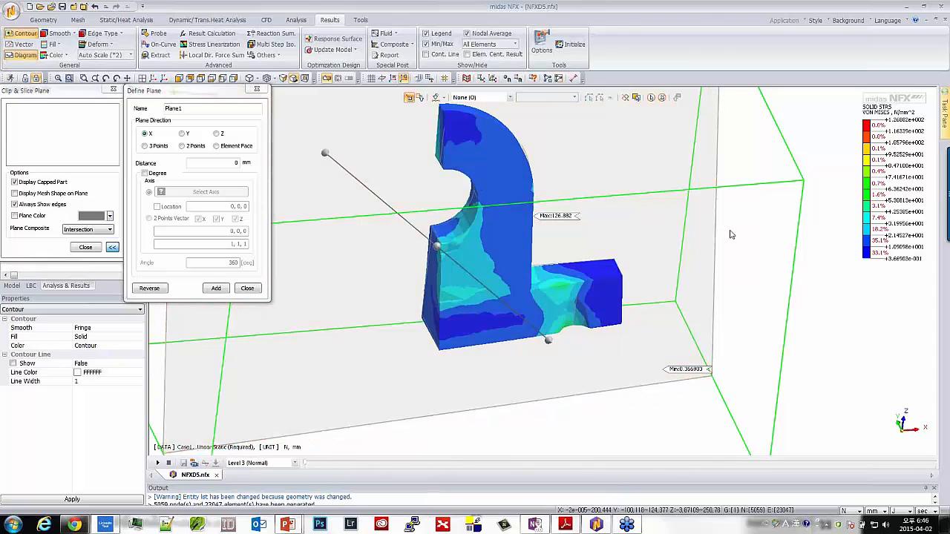
# Add the clipping plane as Plane1 and switch off clipping after inspecting the von Mises stress on the cut section
pyautogui.click(214, 289)
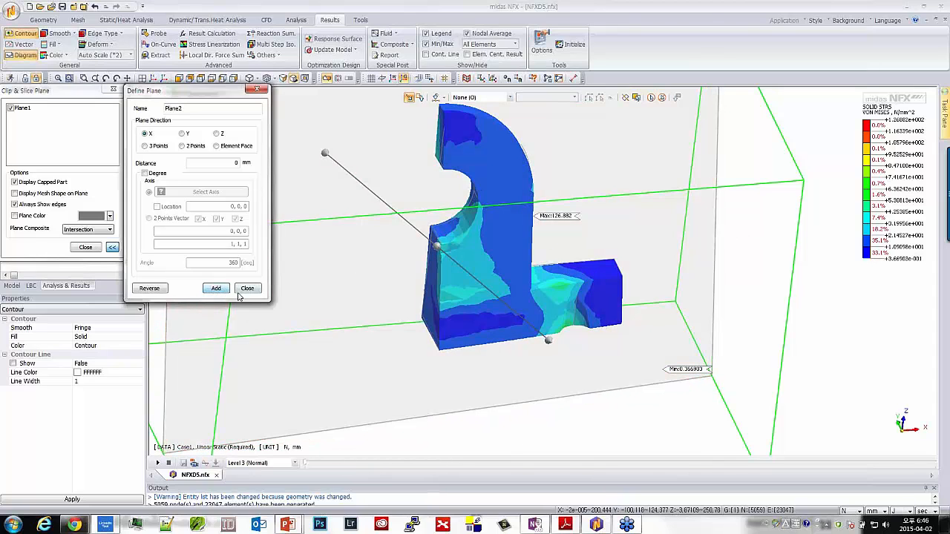
pyautogui.click(246, 288)
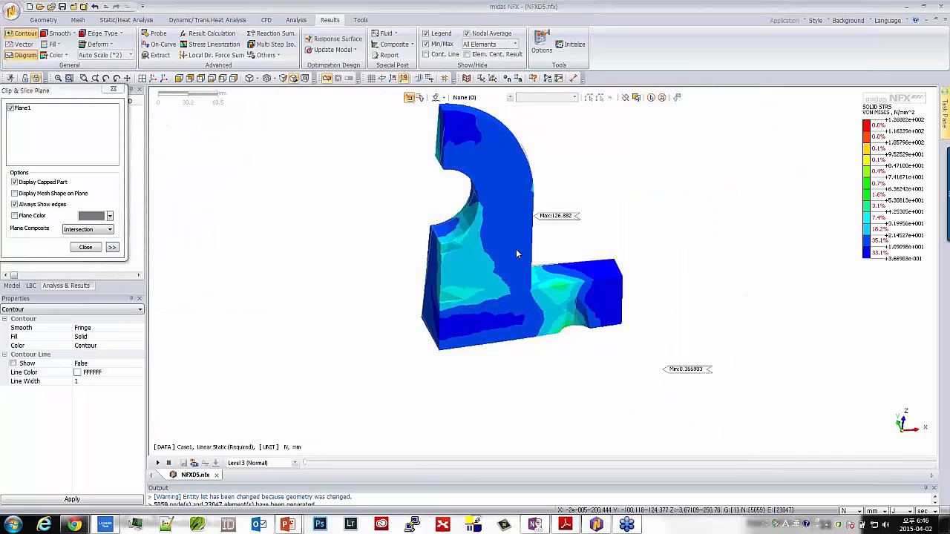
pyautogui.moveTo(517, 254); pyautogui.dragTo(625, 264, button='middle')
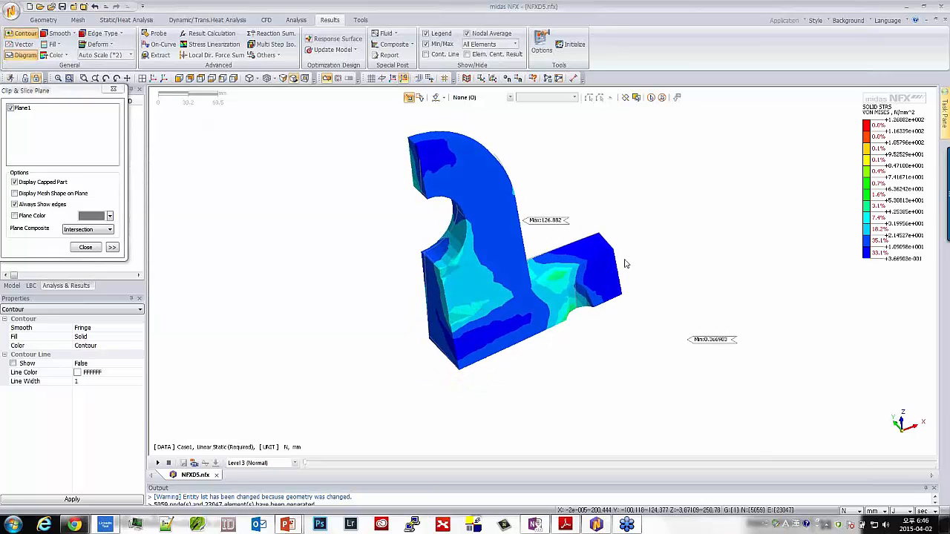
pyautogui.click(86, 247)
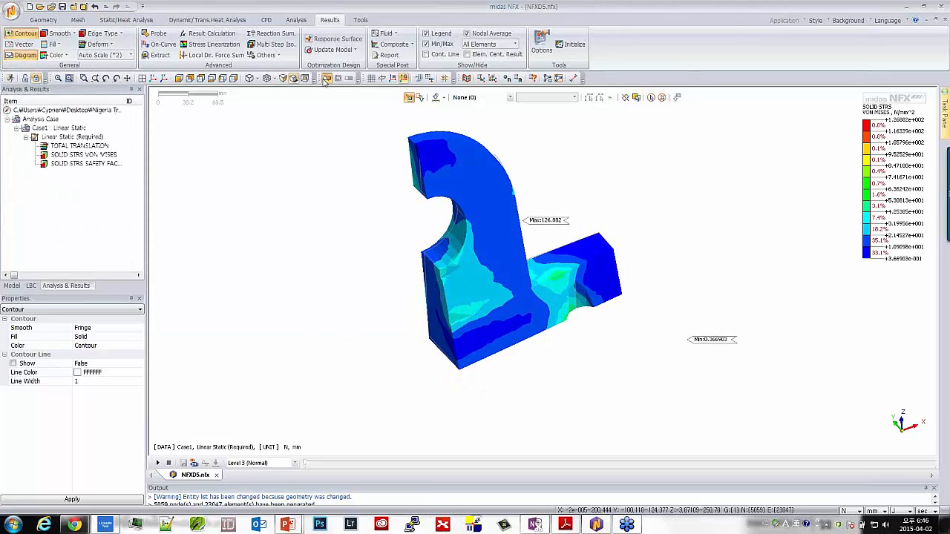
pyautogui.click(326, 79)
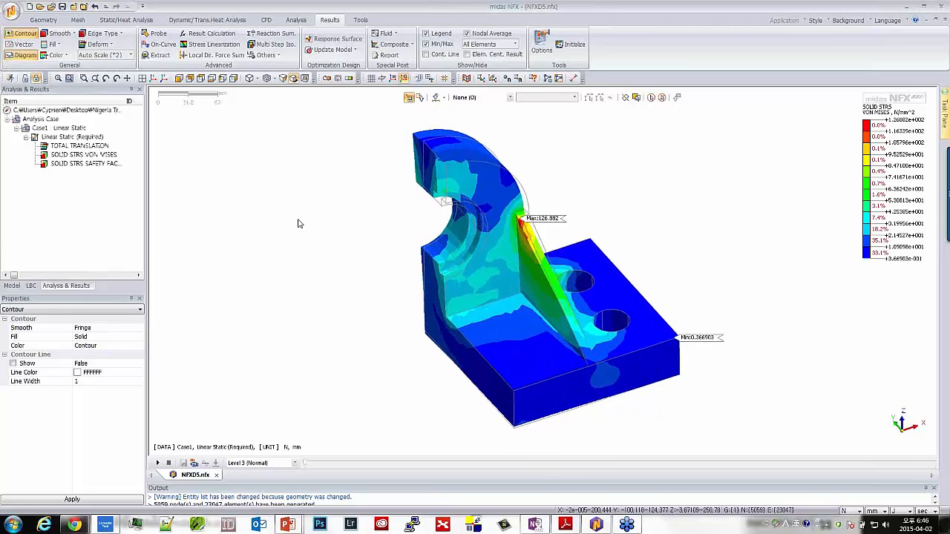
# Generate the simplified Case1 Linear Static (Required) report from the template with the Isometric1 viewpoint, saved as Case1_Report.doc
pyautogui.click(391, 56)
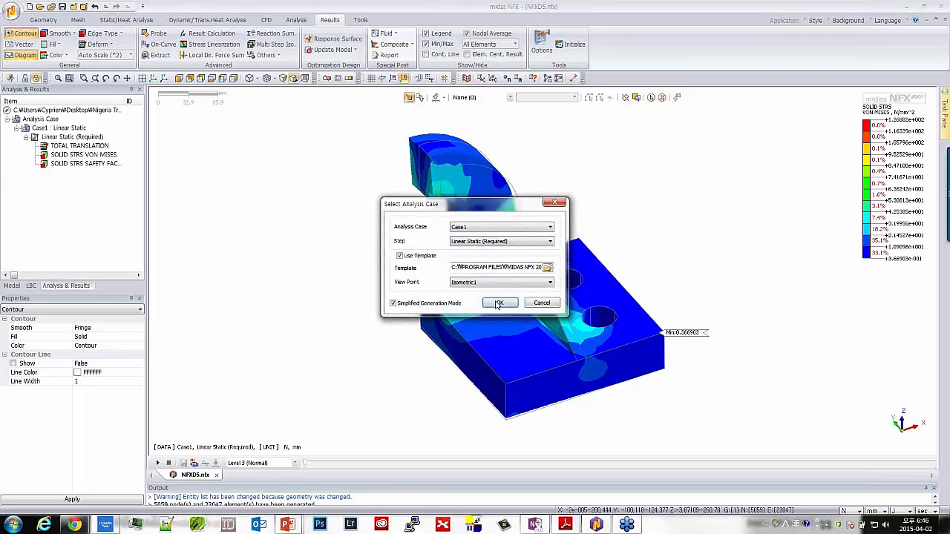
pyautogui.click(499, 304)
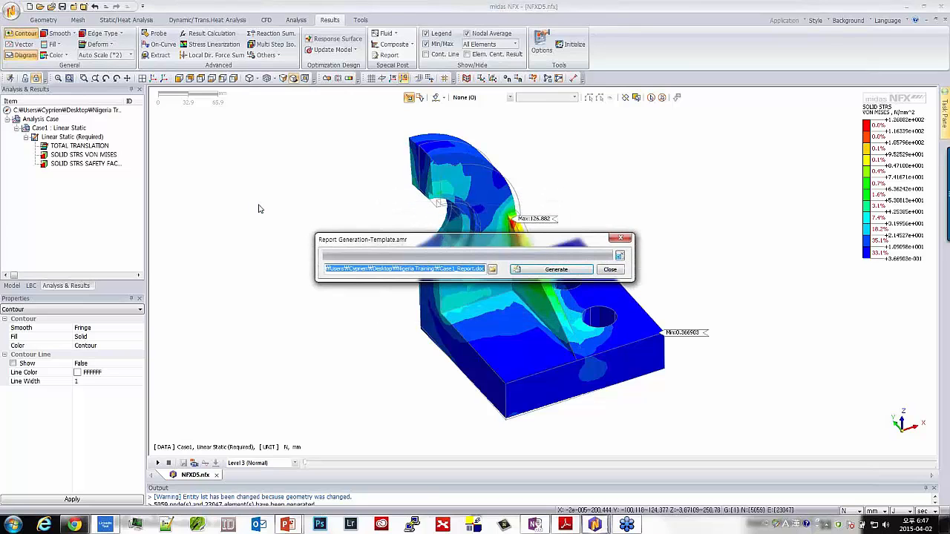
pyautogui.click(565, 271)
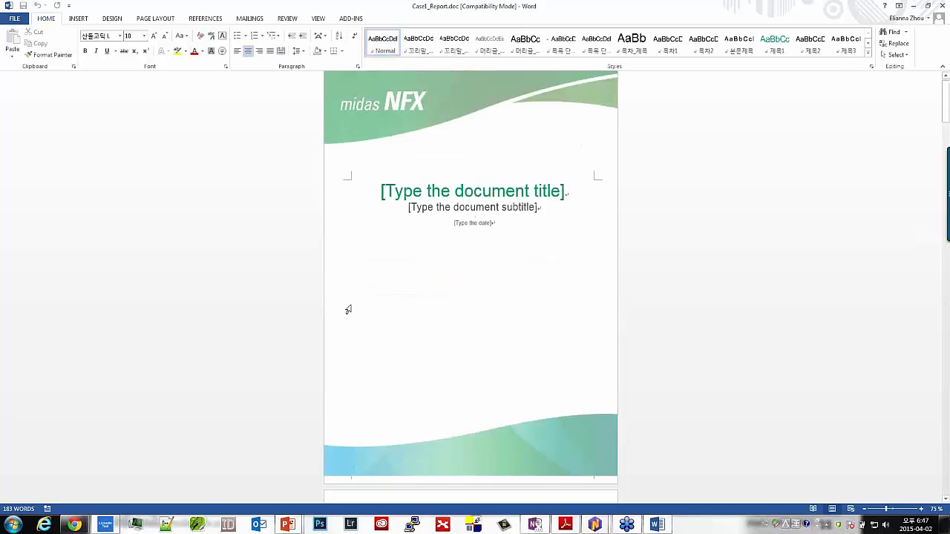
# Review the report's analysis summary, model pictures, material tables, von Mises results and safety factors, and close the report
pyautogui.scroll(-20, 383, 282)
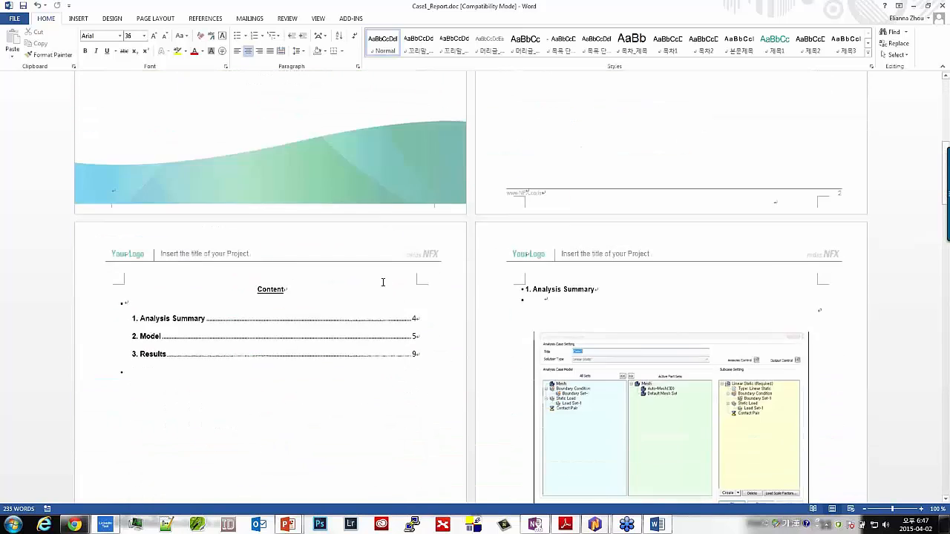
pyautogui.scroll(-1, 384, 281)
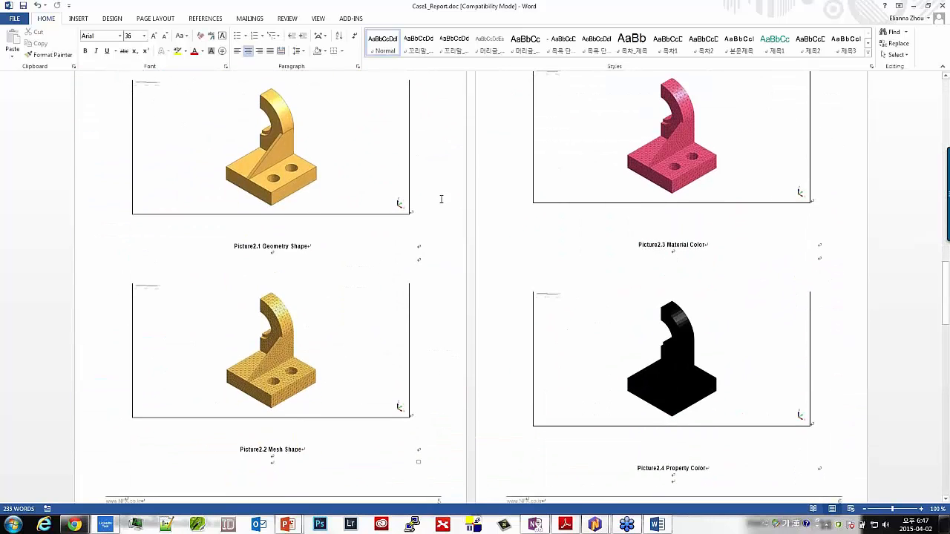
pyautogui.scroll(-20, 441, 199)
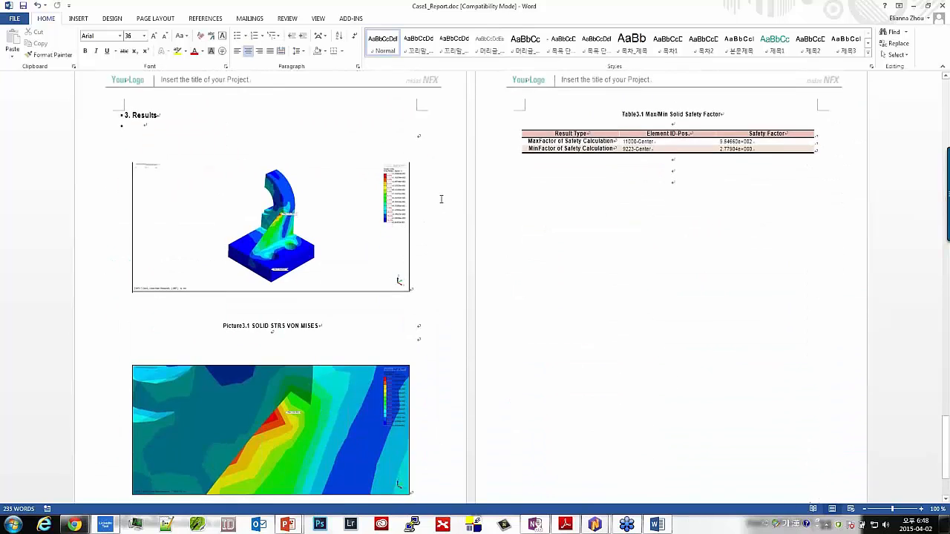
pyautogui.scroll(-3, 441, 198)
pyautogui.scroll(3, 344, 263)
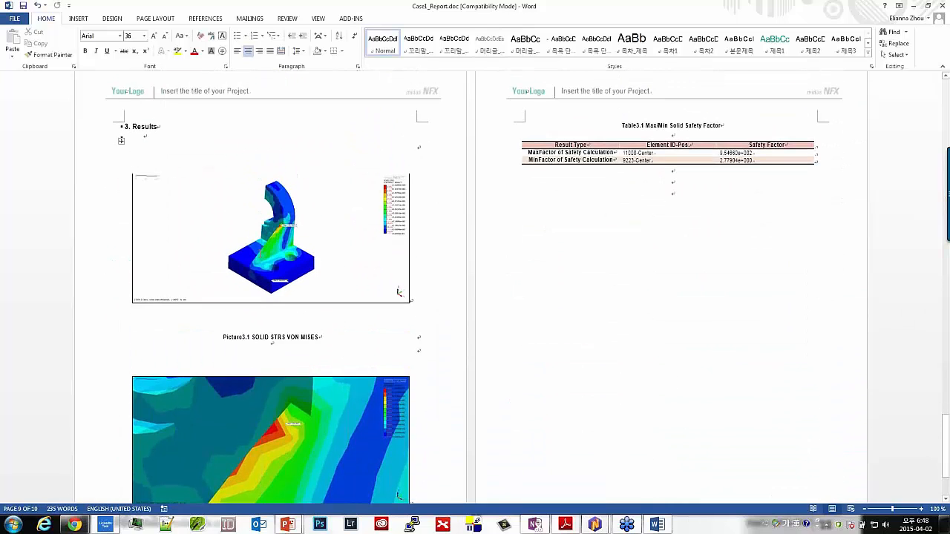
pyautogui.scroll(-3, 319, 247)
pyautogui.scroll(5, 319, 247)
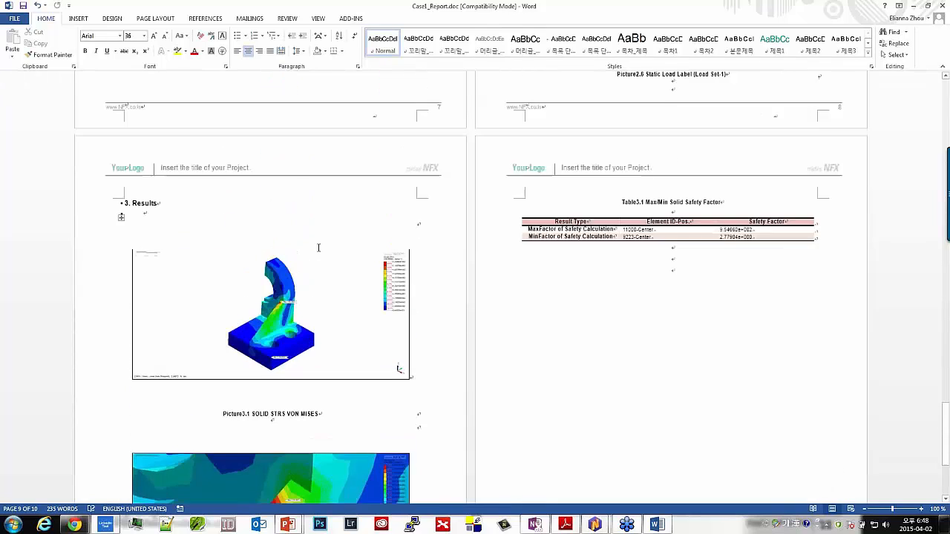
pyautogui.scroll(20, 319, 247)
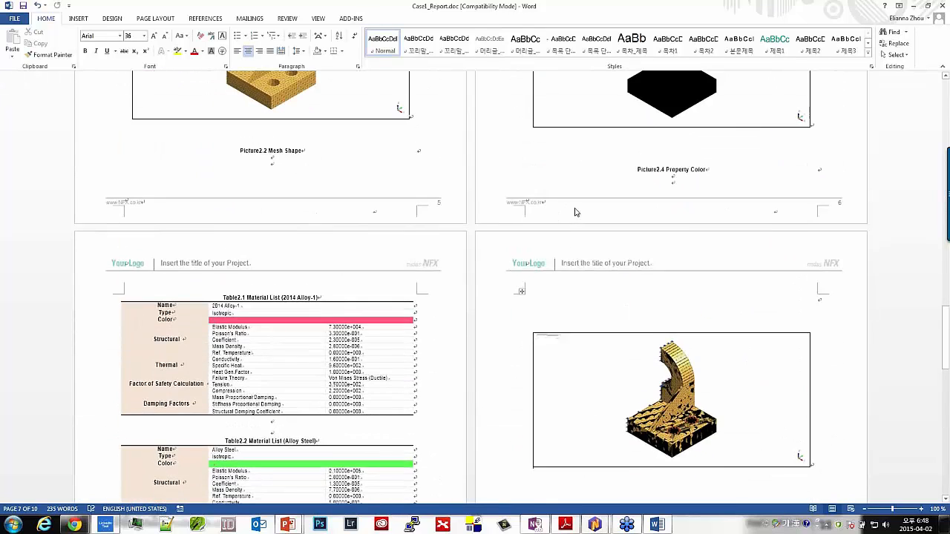
pyautogui.scroll(12, 574, 212)
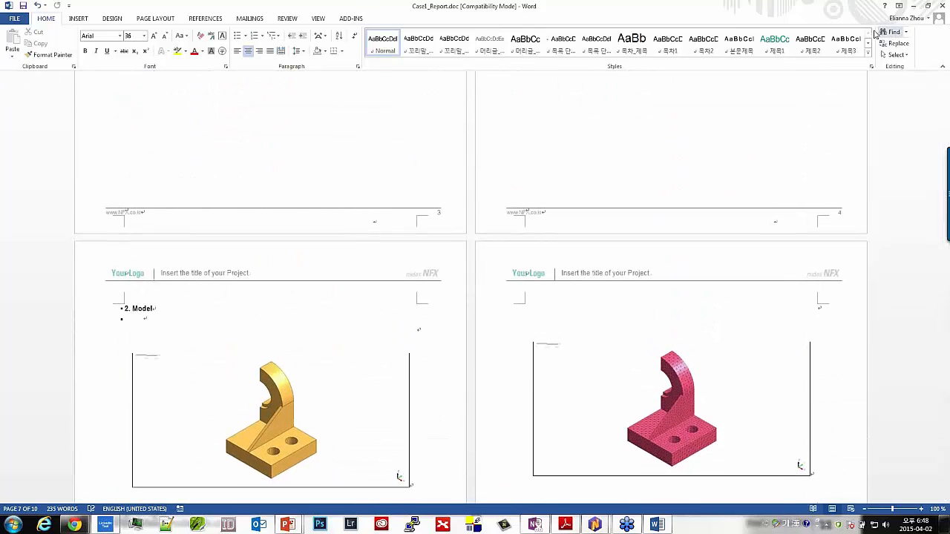
pyautogui.click(943, 5)
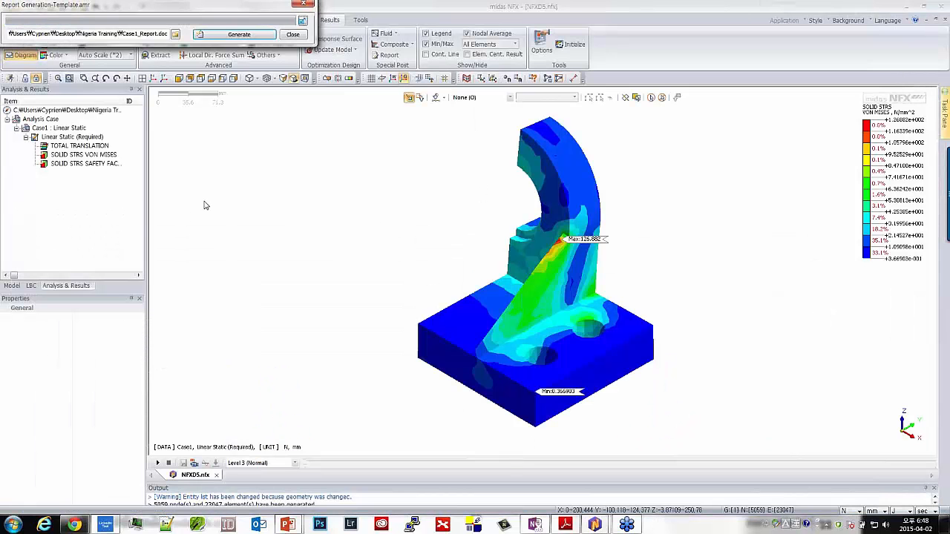
pyautogui.click(303, 4)
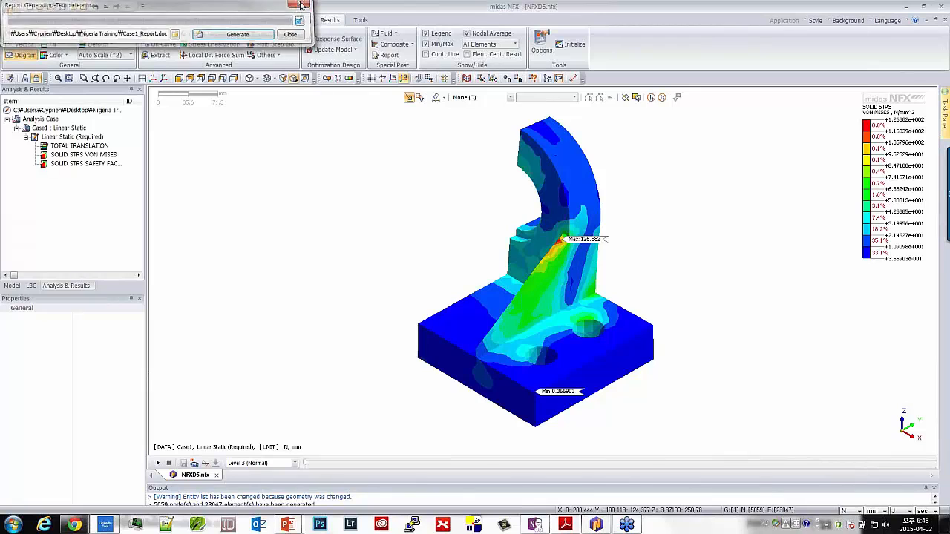
# Export the half-model's TOTAL TRANSLATION (V) and SOLID STRS VON MISES results to a landscape 3D PDF with template Style 1
pyautogui.moveTo(523, 222); pyautogui.dragTo(524, 229, button='middle')
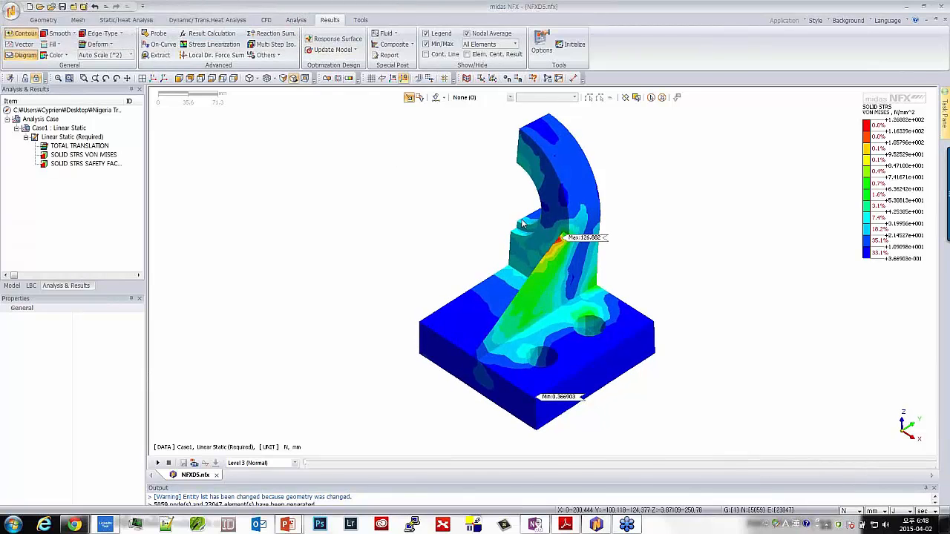
pyautogui.scroll(-2, 524, 225)
pyautogui.scroll(1, 487, 216)
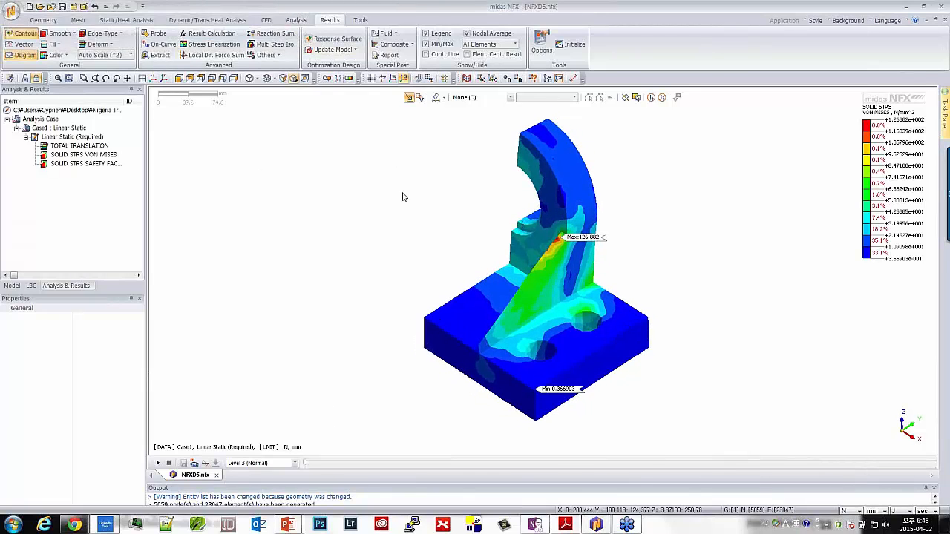
pyautogui.moveTo(383, 316); pyautogui.dragTo(458, 332, button='middle')
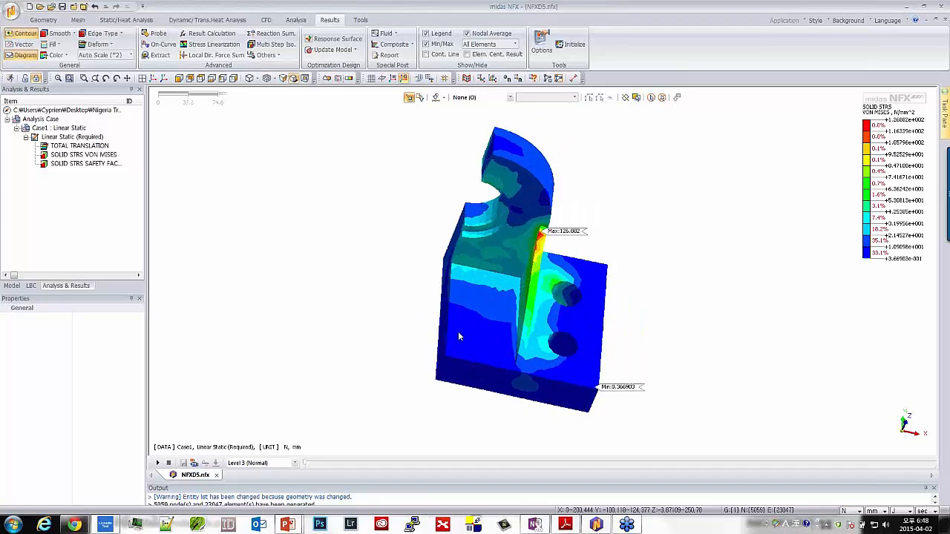
pyautogui.click(363, 20)
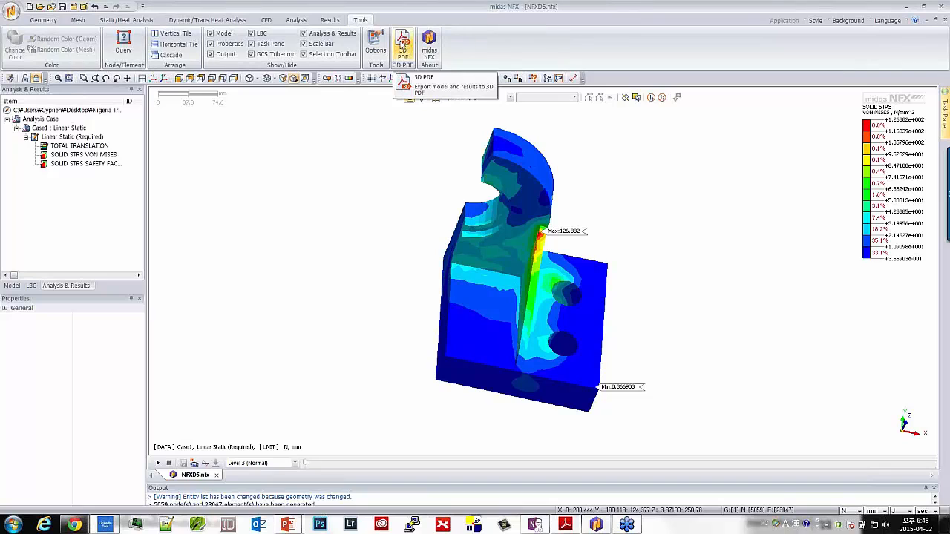
pyautogui.click(401, 44)
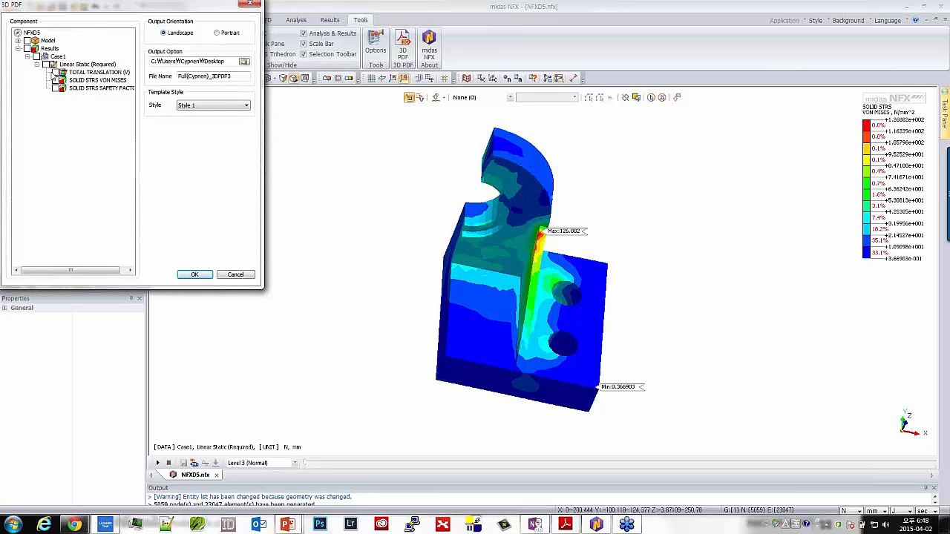
pyautogui.click(56, 73)
pyautogui.click(56, 81)
pyautogui.click(56, 88)
pyautogui.click(56, 88)
pyautogui.click(194, 274)
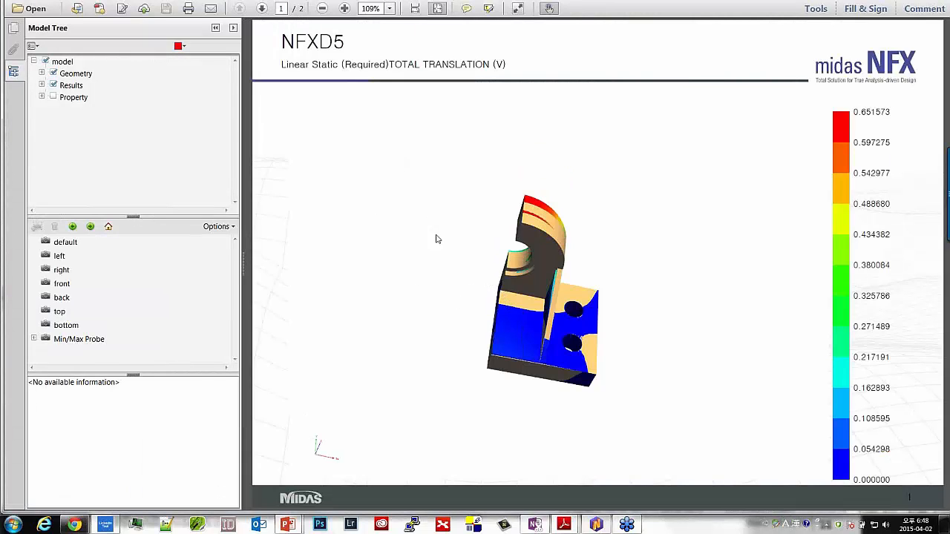
# Hide the geometry in the 3D PDF and examine the bracket's total translation contour from several angles
pyautogui.click(54, 73)
pyautogui.moveTo(549, 307); pyautogui.dragTo(583, 324)
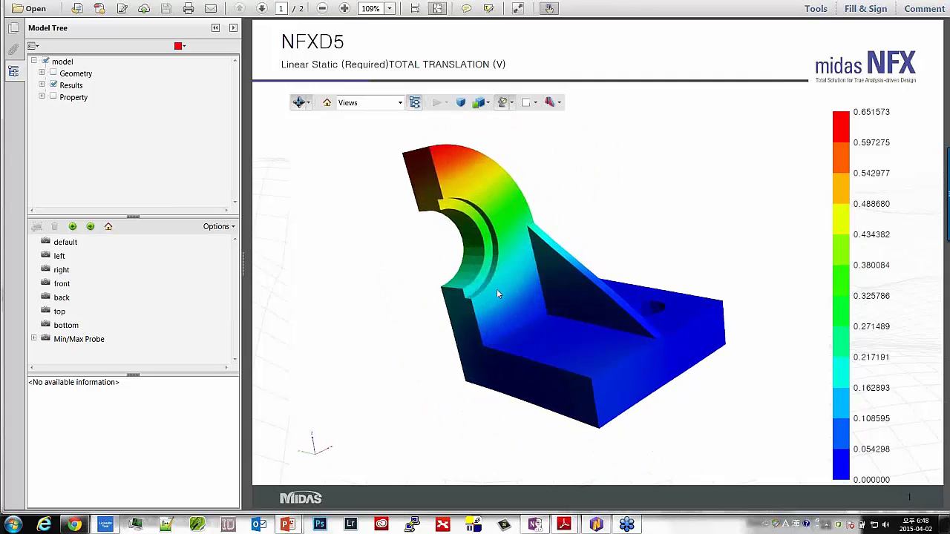
pyautogui.moveTo(497, 294); pyautogui.dragTo(548, 274)
pyautogui.moveTo(629, 329); pyautogui.dragTo(633, 402)
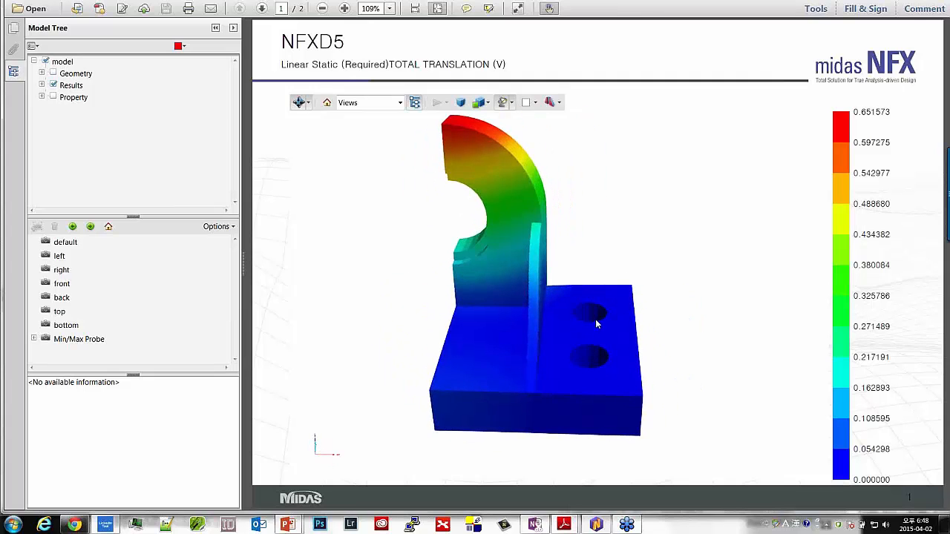
pyautogui.moveTo(595, 319); pyautogui.dragTo(469, 252)
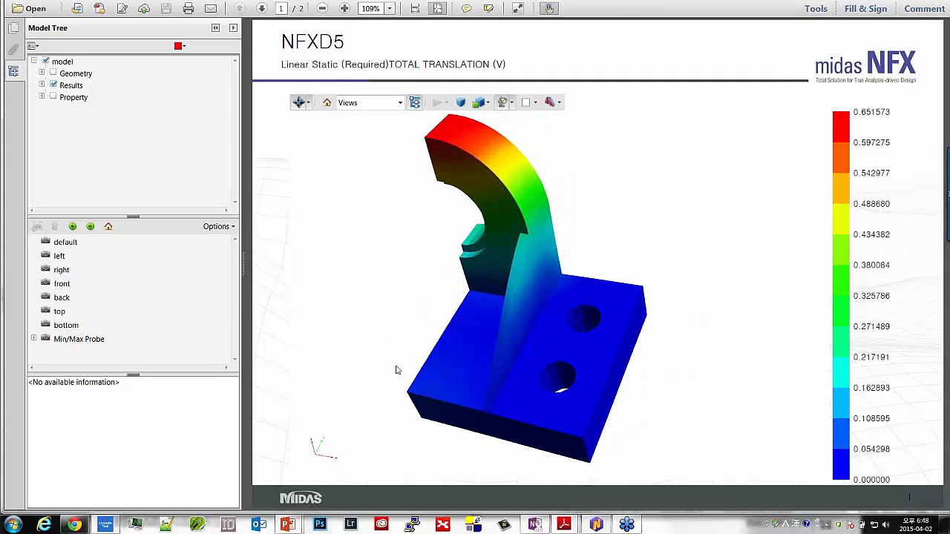
# Go to the SOLID STRS VON MISES page of the 3D PDF, hide the geometry, and examine the bracket's stress contour from several angles
pyautogui.moveTo(397, 370); pyautogui.dragTo(563, 330)
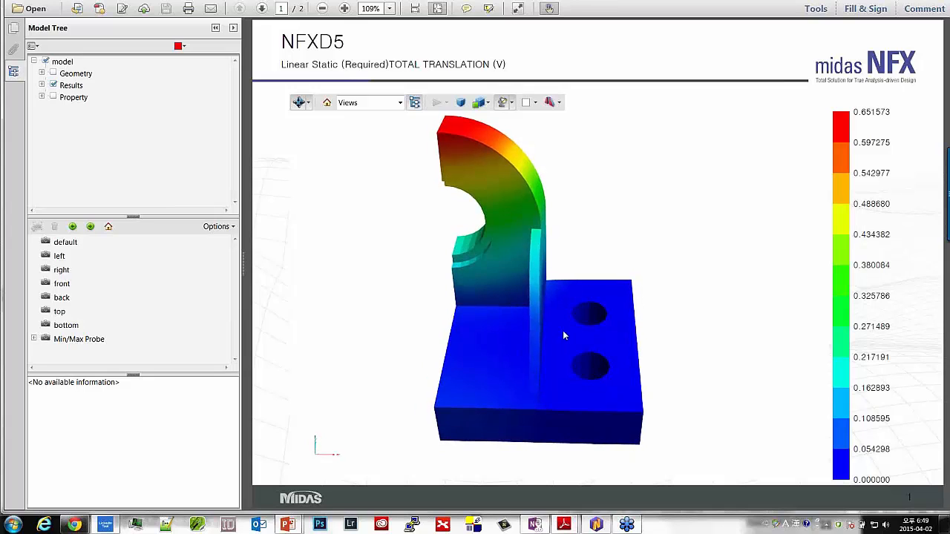
pyautogui.click(13, 29)
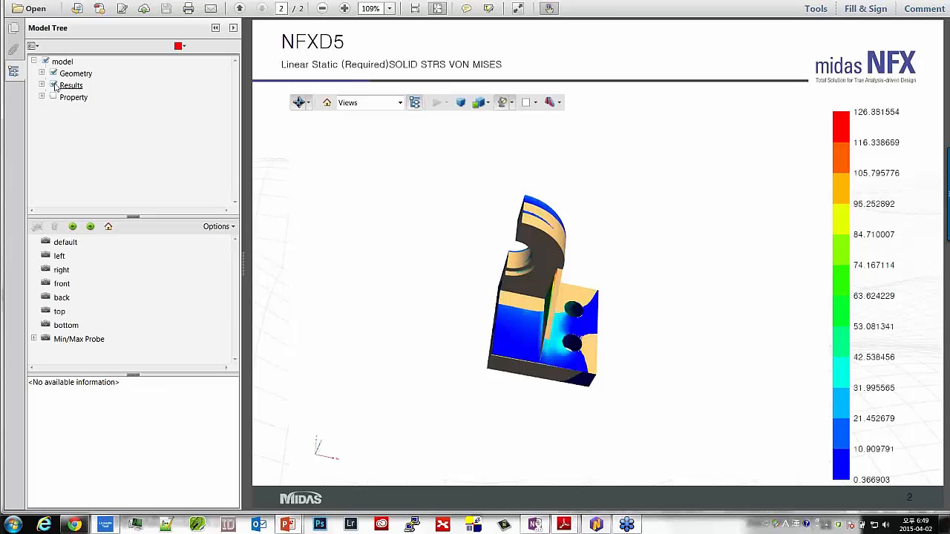
pyautogui.click(54, 72)
pyautogui.moveTo(552, 300); pyautogui.dragTo(662, 305)
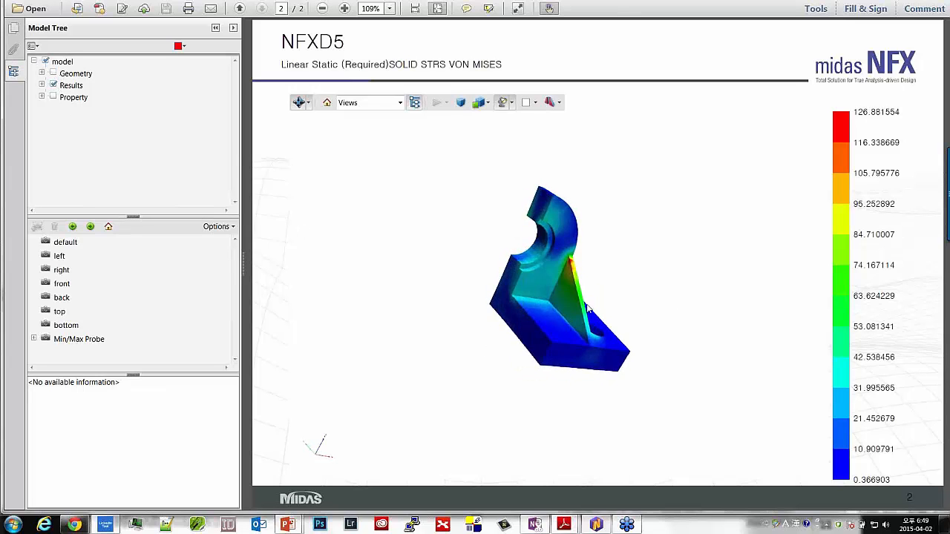
pyautogui.scroll(4, 582, 297)
pyautogui.moveTo(583, 299); pyautogui.dragTo(384, 274)
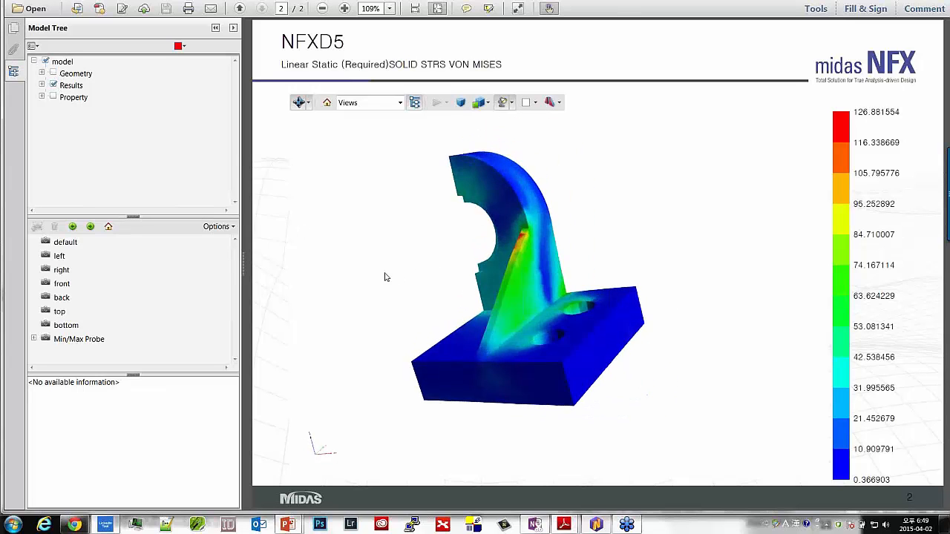
# Inspect the bracket's geometry without results, restore the von Mises contour with geometry hidden, and toggle the property display
pyautogui.click(52, 85)
pyautogui.click(52, 73)
pyautogui.moveTo(448, 288); pyautogui.dragTo(512, 215)
pyautogui.click(53, 73)
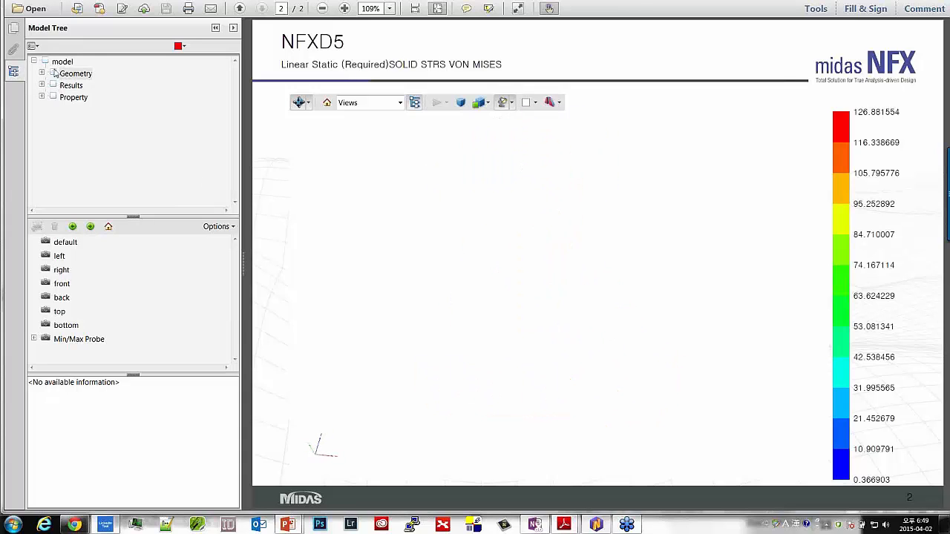
pyautogui.click(53, 86)
pyautogui.click(54, 97)
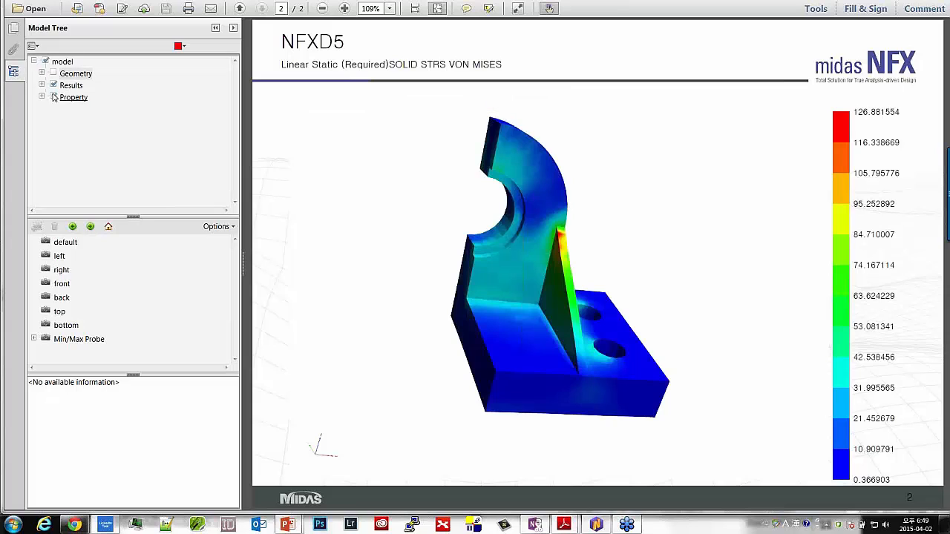